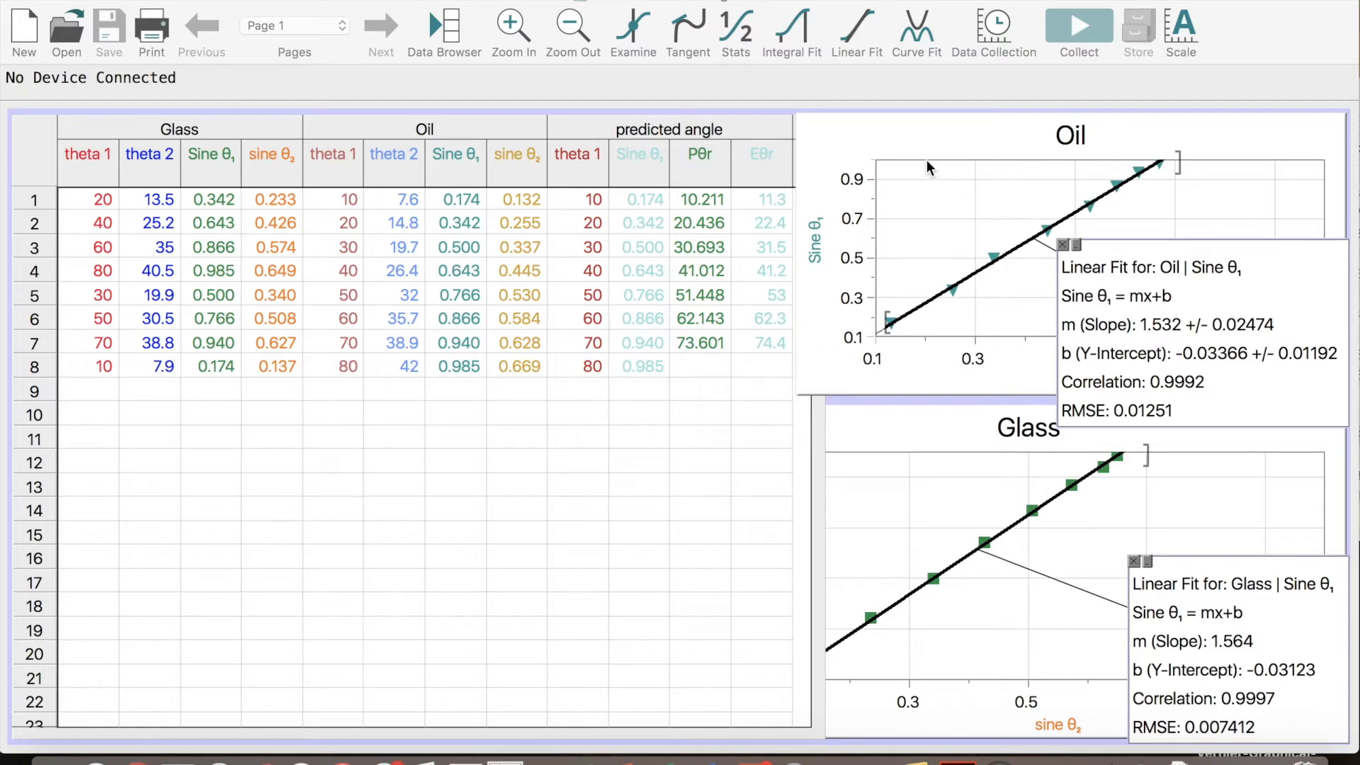
Move the Glass graph so that its whole plot, including both axes, is in view
left_click_drag(925, 427, 853, 376)
left_click_drag(896, 427, 795, 352)
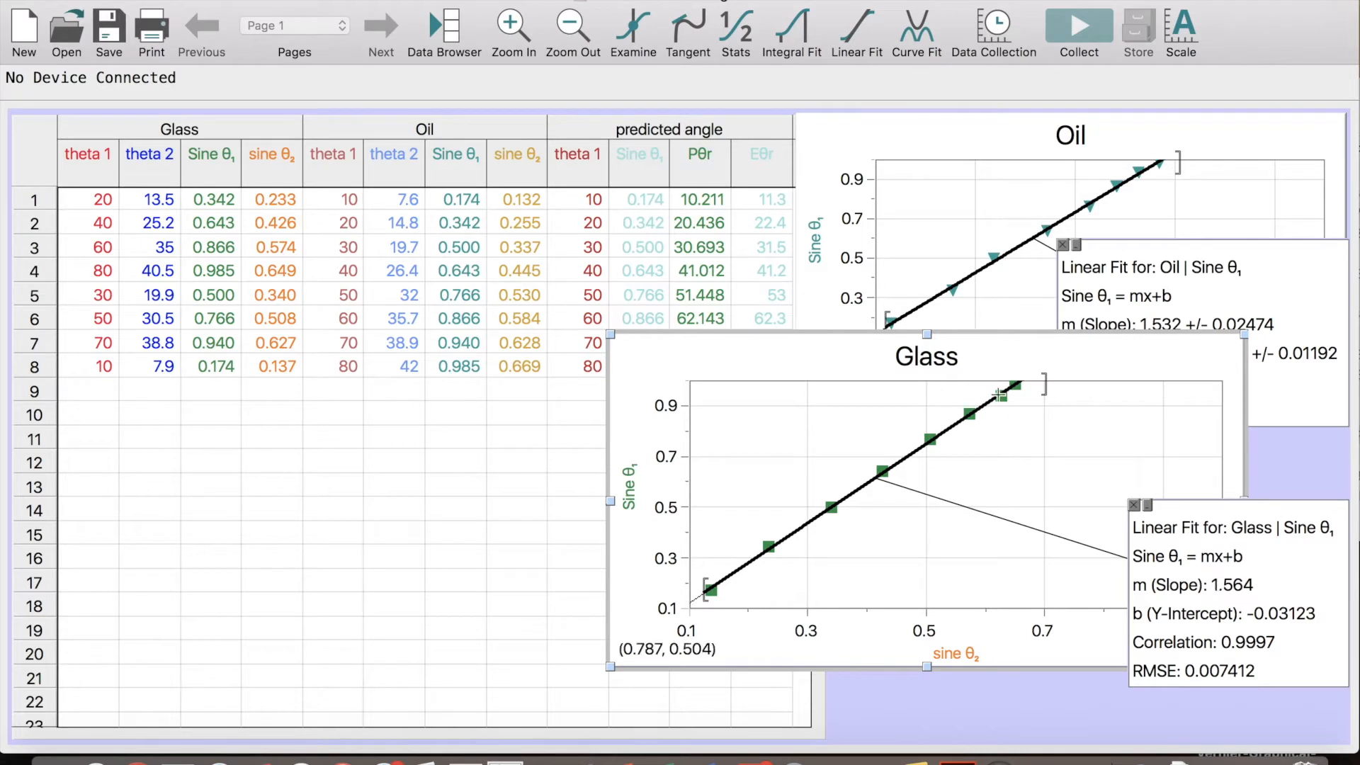
left_click_drag(980, 352, 1061, 367)
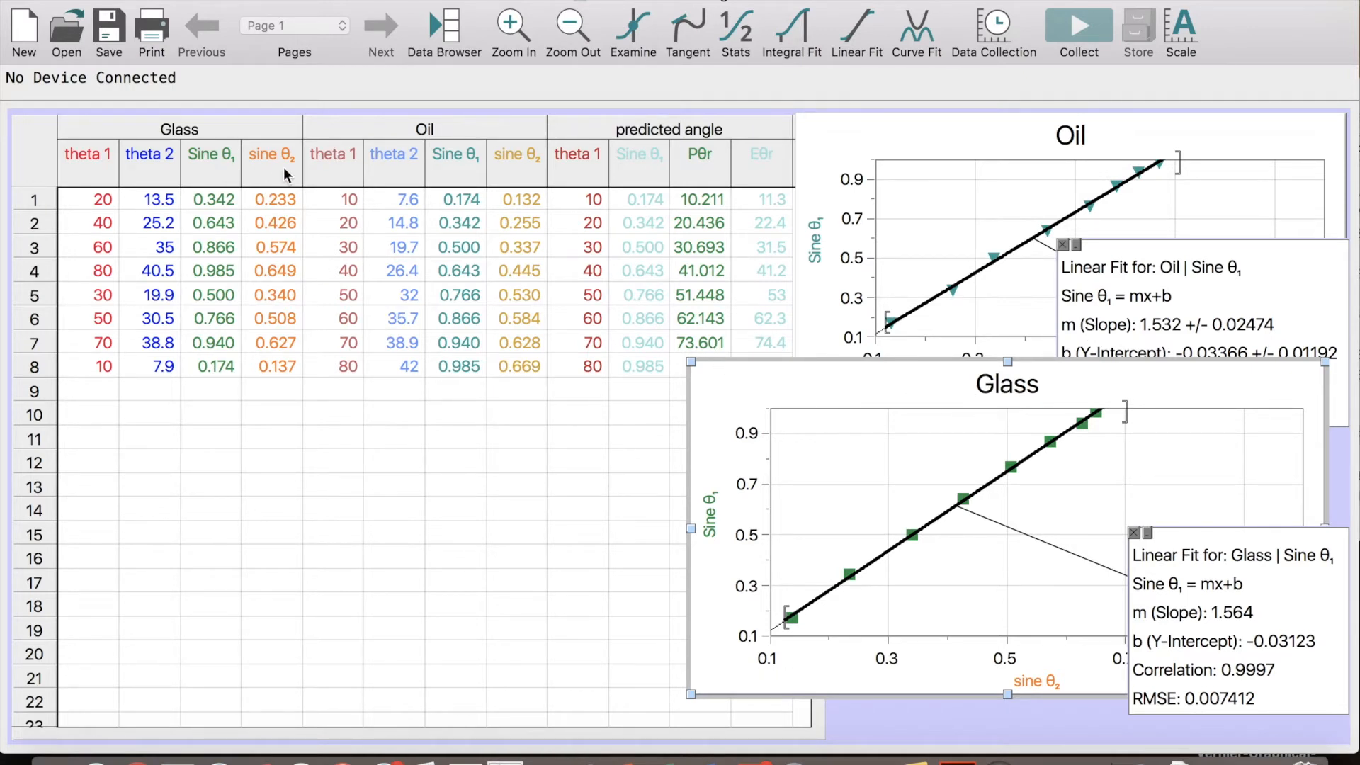
Start a new calculated column in the Glass data set from the Data Browser
left_click(456, 37)
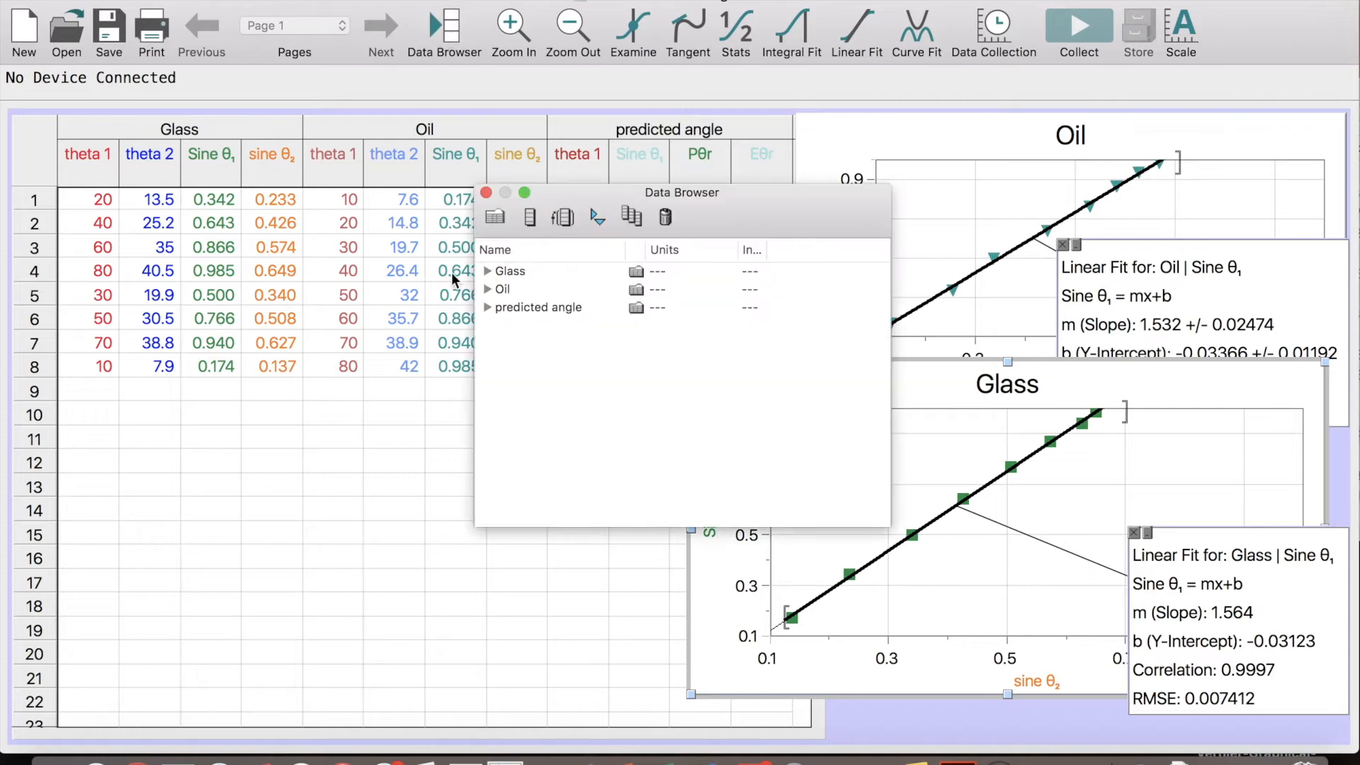
left_click(486, 269)
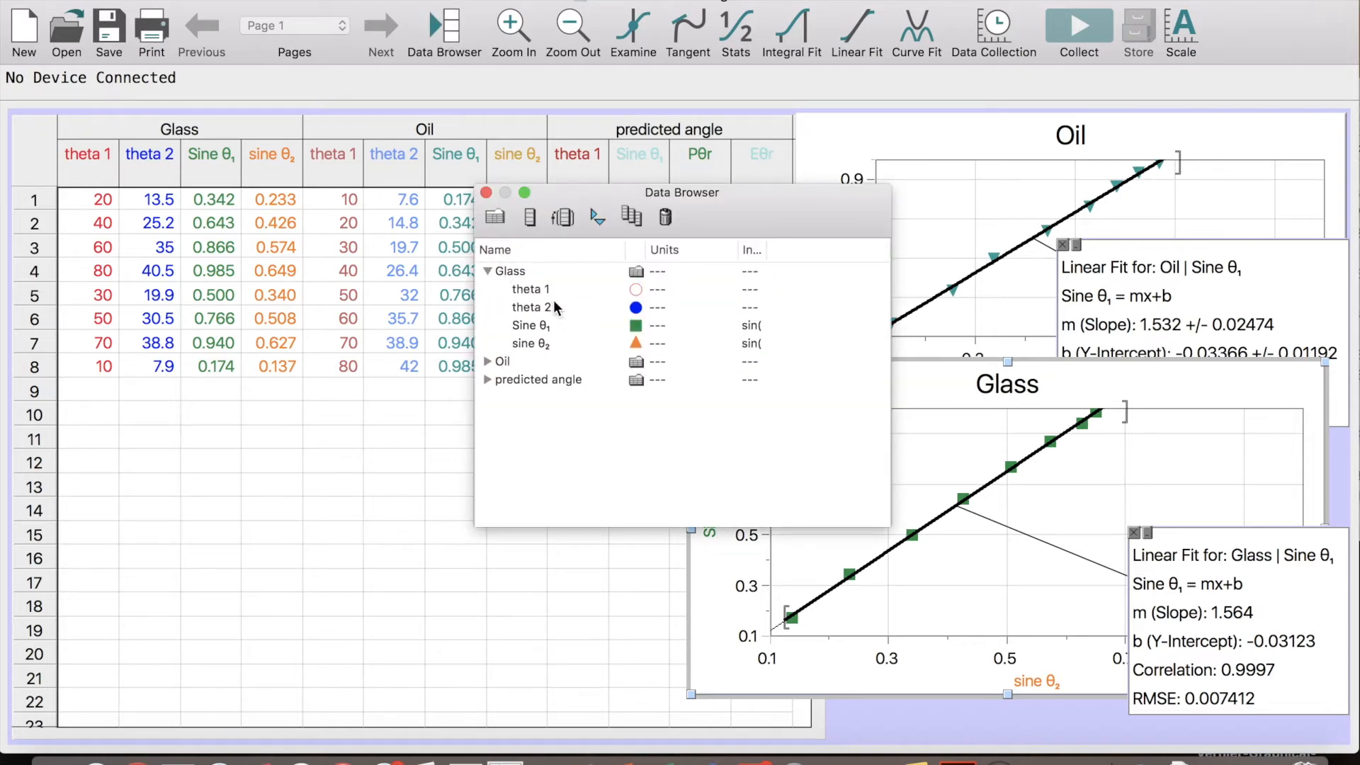
left_click(525, 271)
left_click(567, 217)
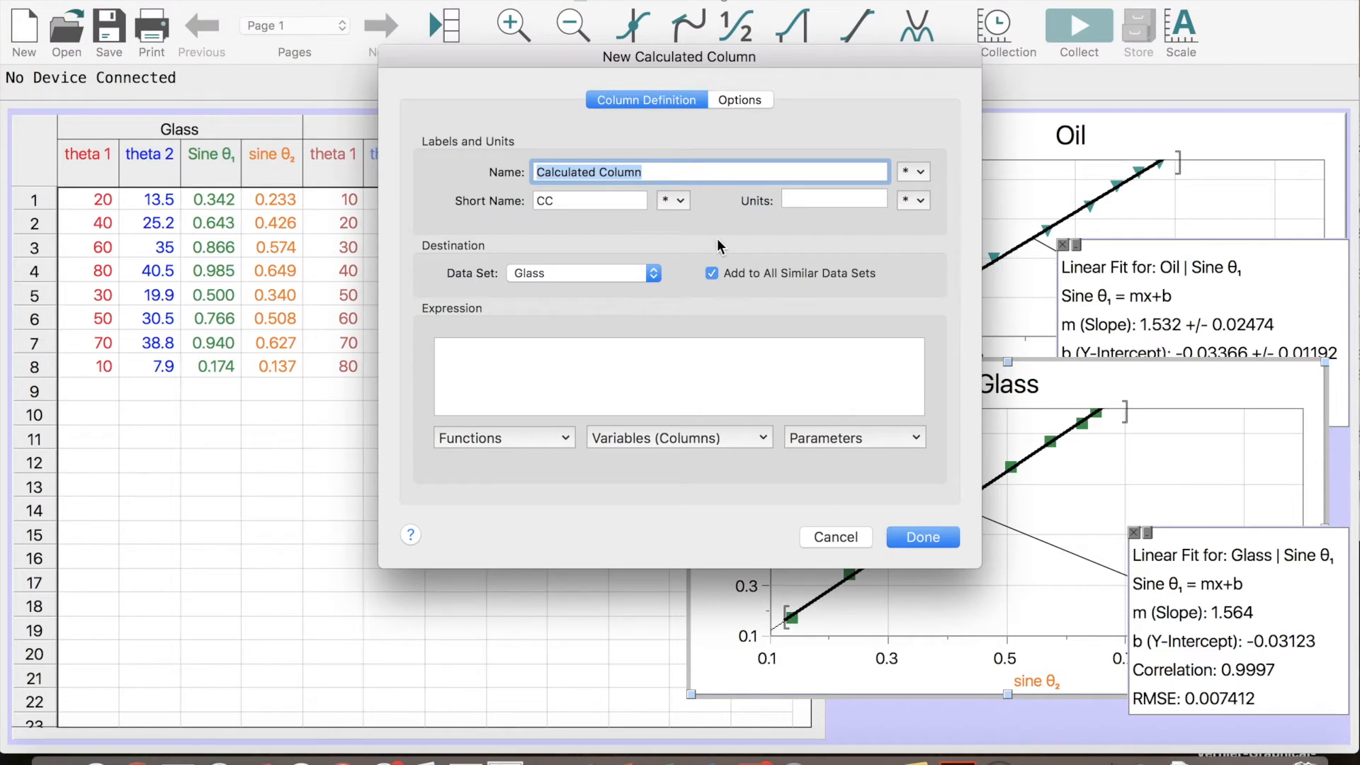
Name the new calculated column ΔSinθ₁, using the Greek characters and a subscript 1
left_click(920, 172)
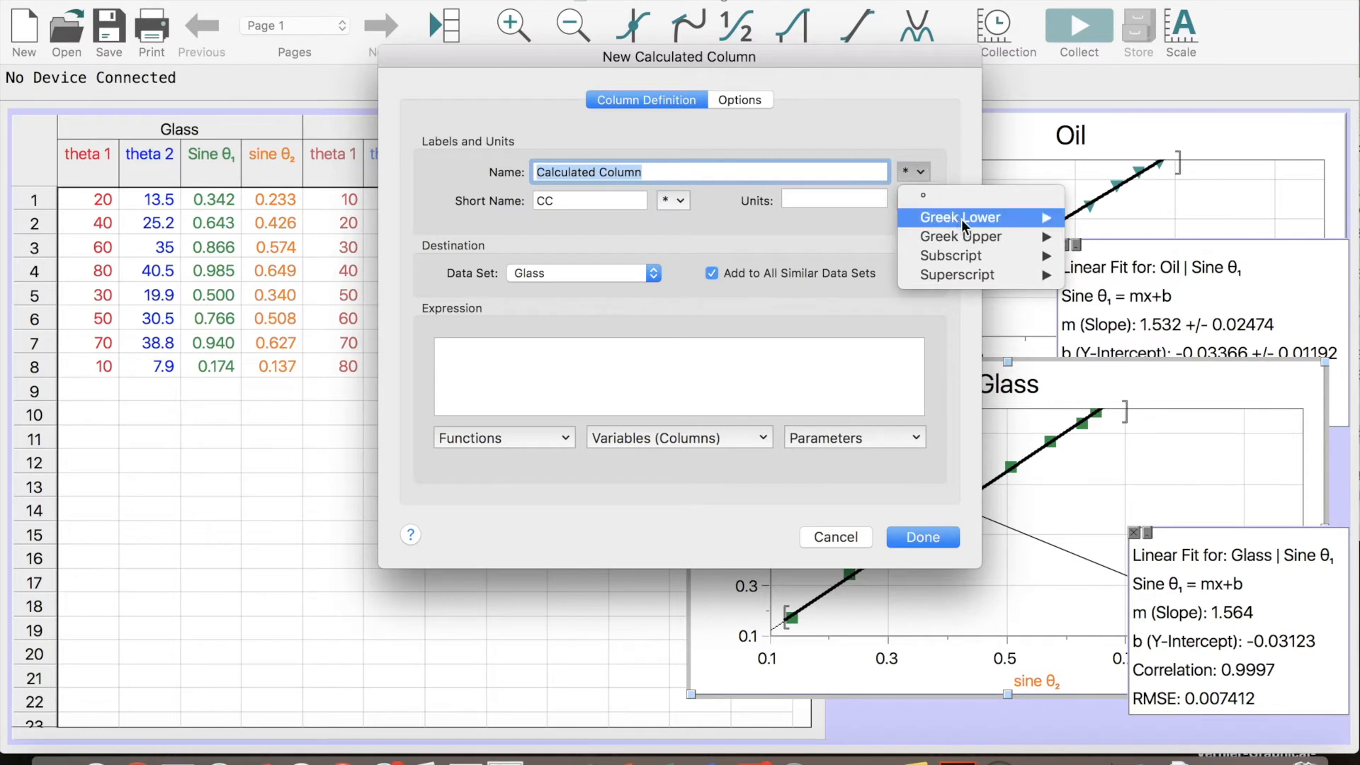
mouse_move(971, 238)
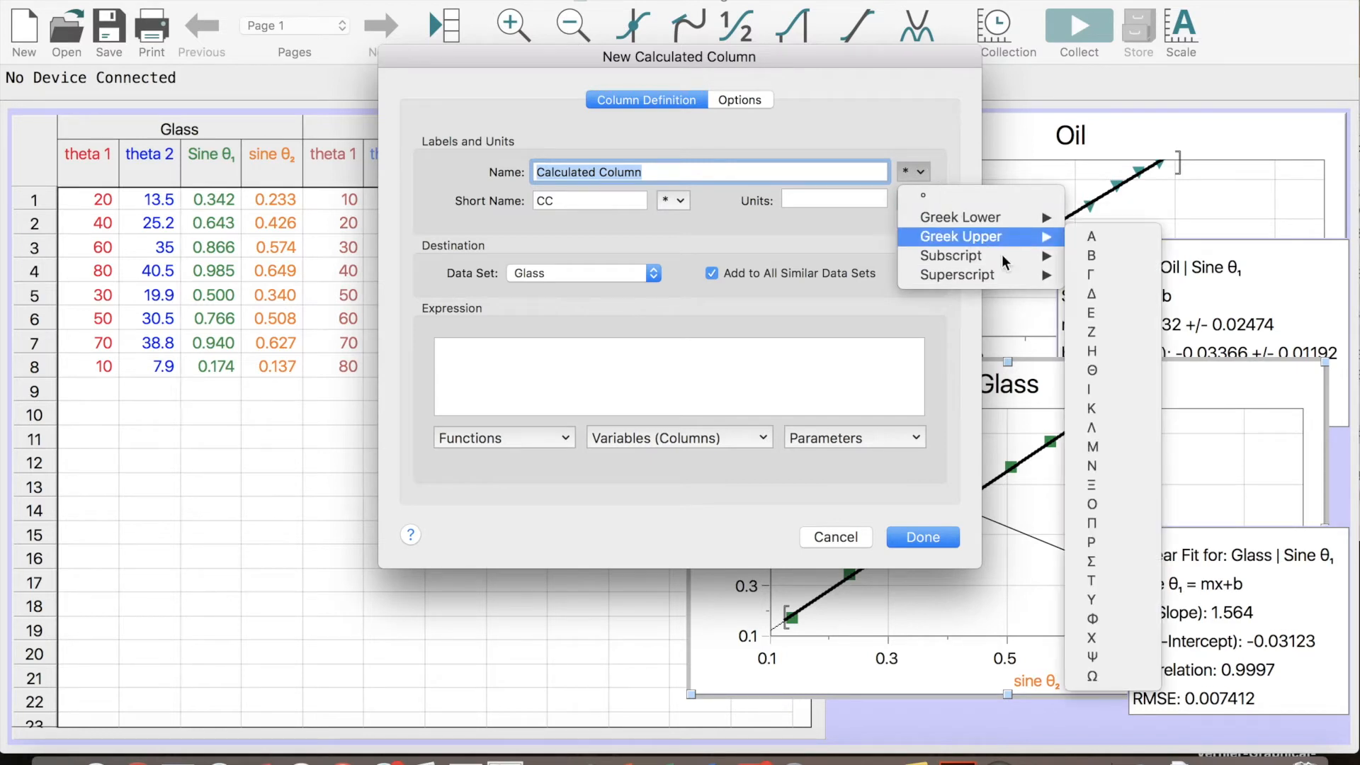
left_click(1107, 298)
type("Sin")
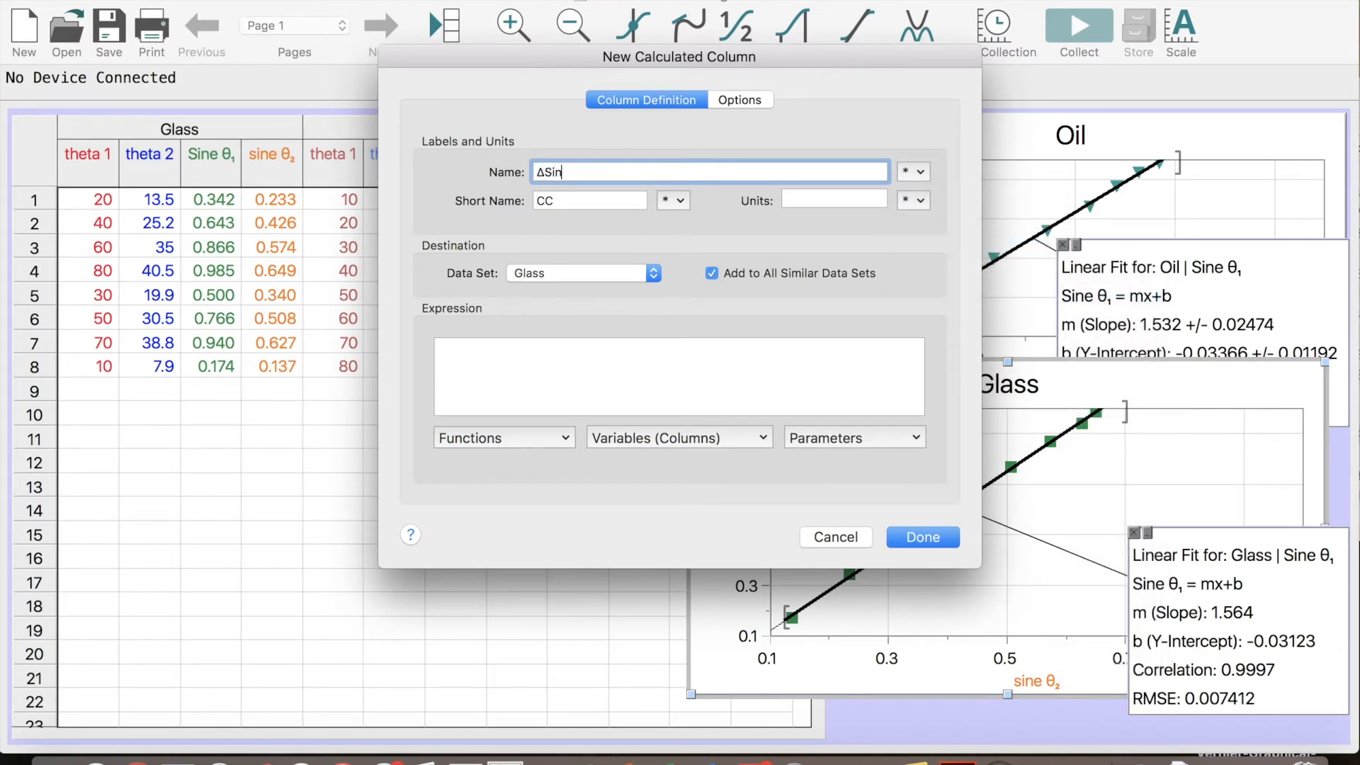
left_click(912, 171)
mouse_move(982, 217)
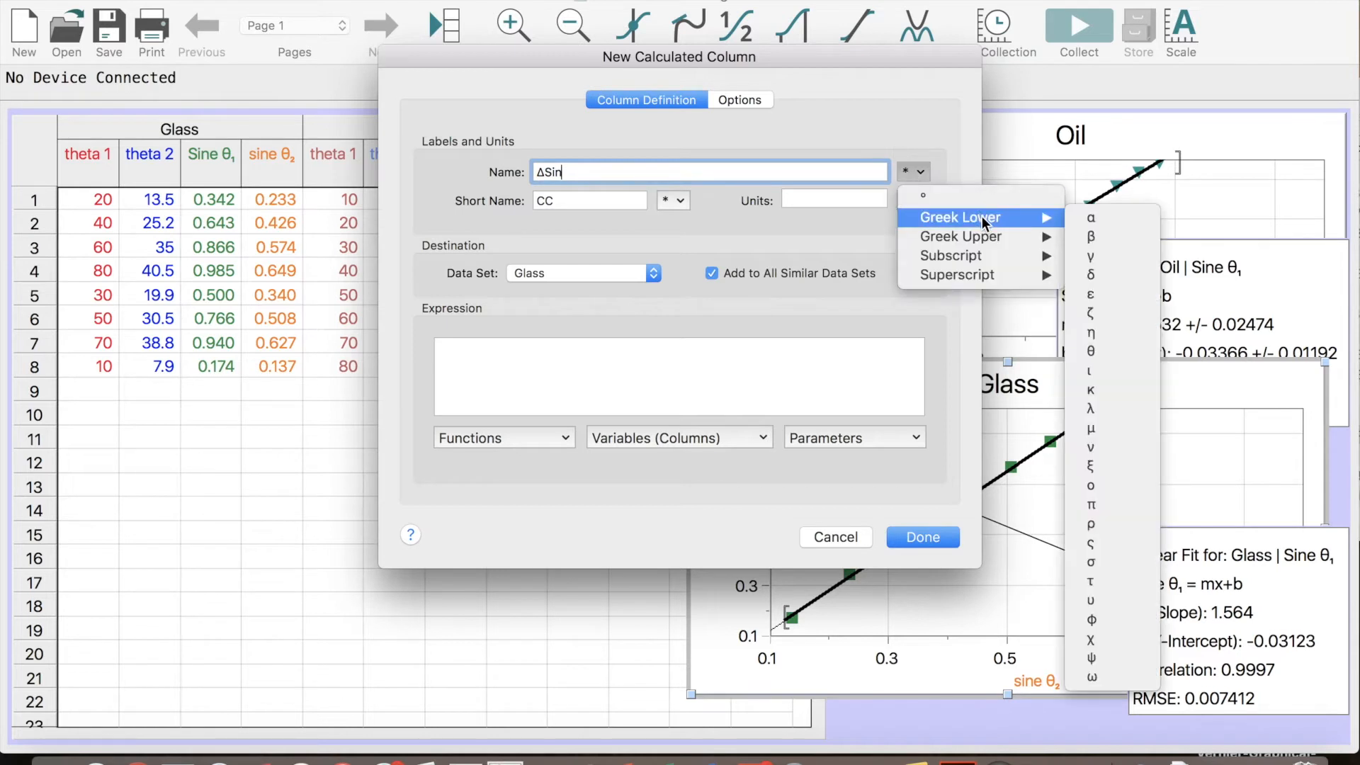
left_click(1091, 351)
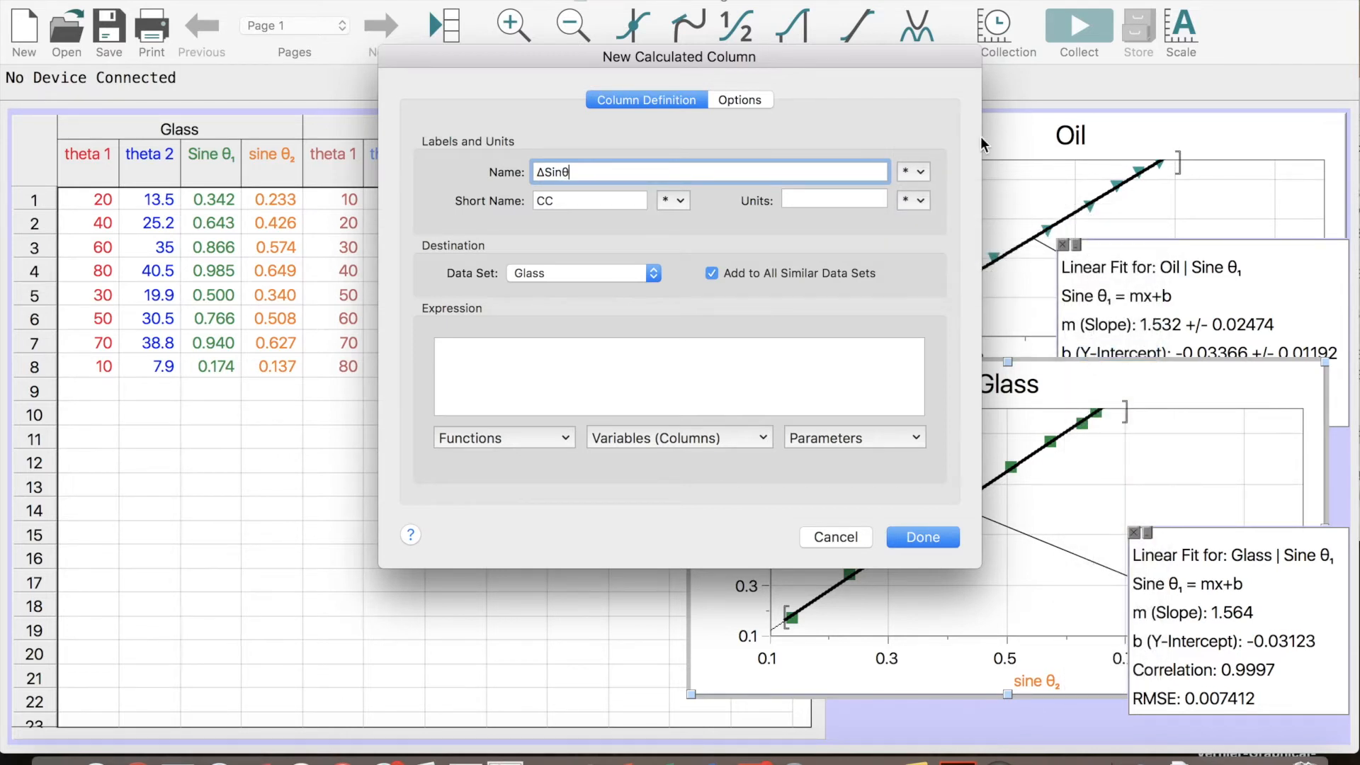
left_click(915, 172)
mouse_move(945, 257)
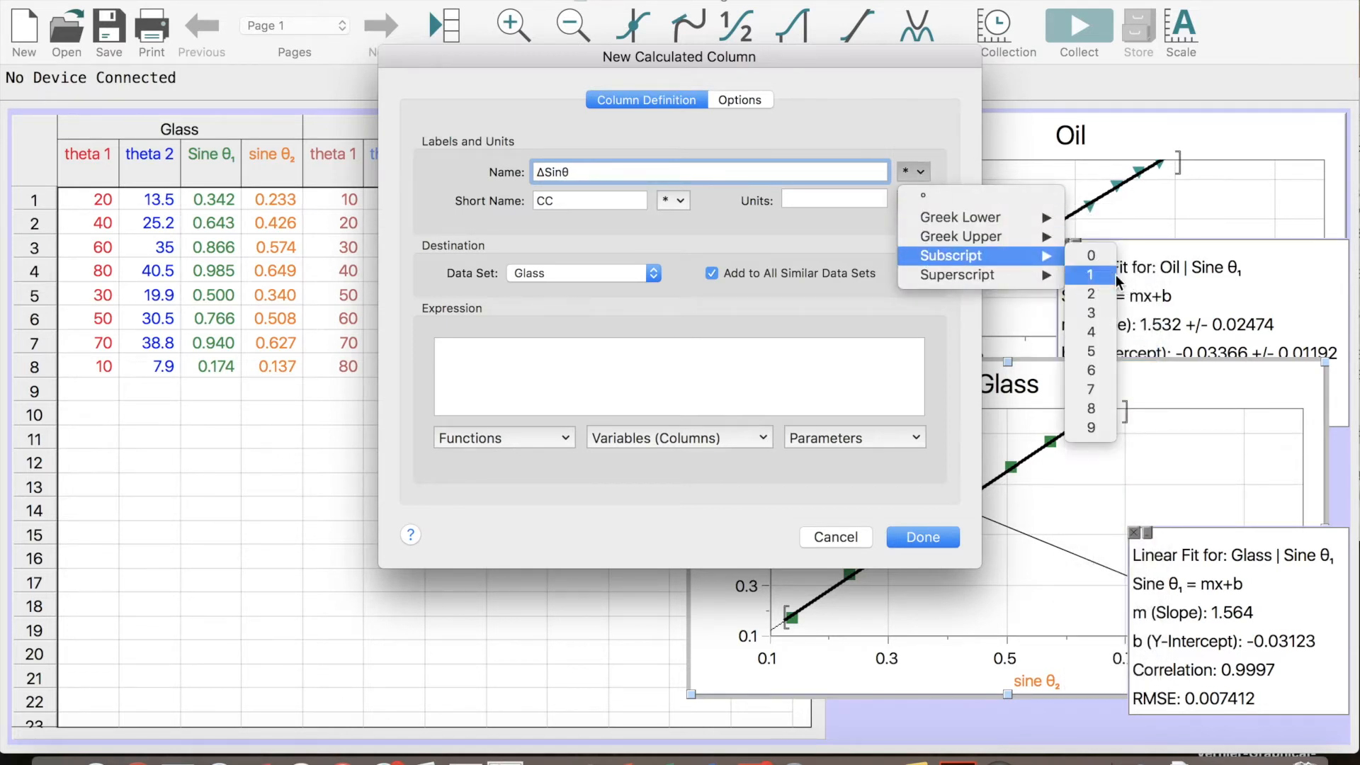
left_click(1116, 274)
Copy the column name ΔSinθ₁ into the short name
left_click_drag(623, 171, 478, 164)
key("cmd+c")
double_click(580, 206)
key("cmd+v")
Begin the column expression with the sine of theta 1 plus one: sin("theta 1"+1)
left_click(540, 393)
left_click(540, 441)
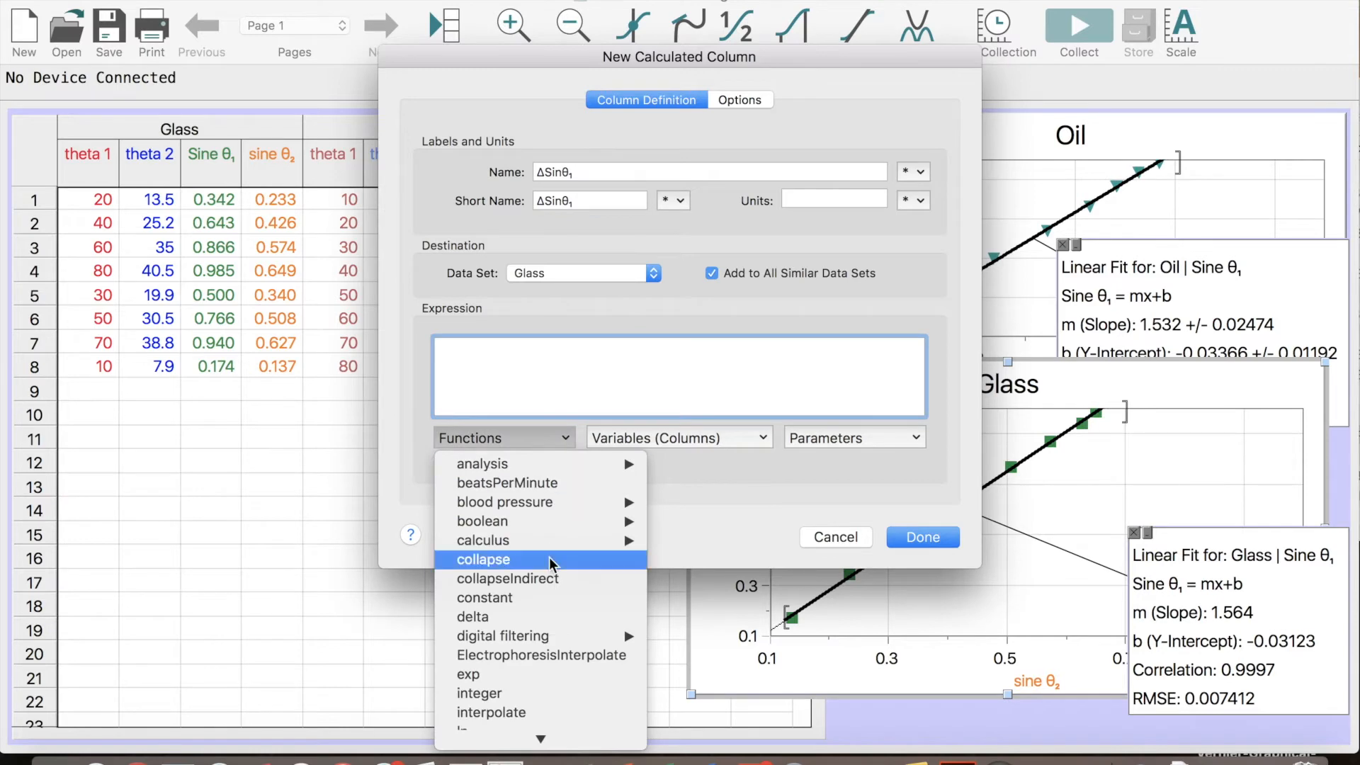
scroll(549, 556, "down", 5)
mouse_move(531, 717)
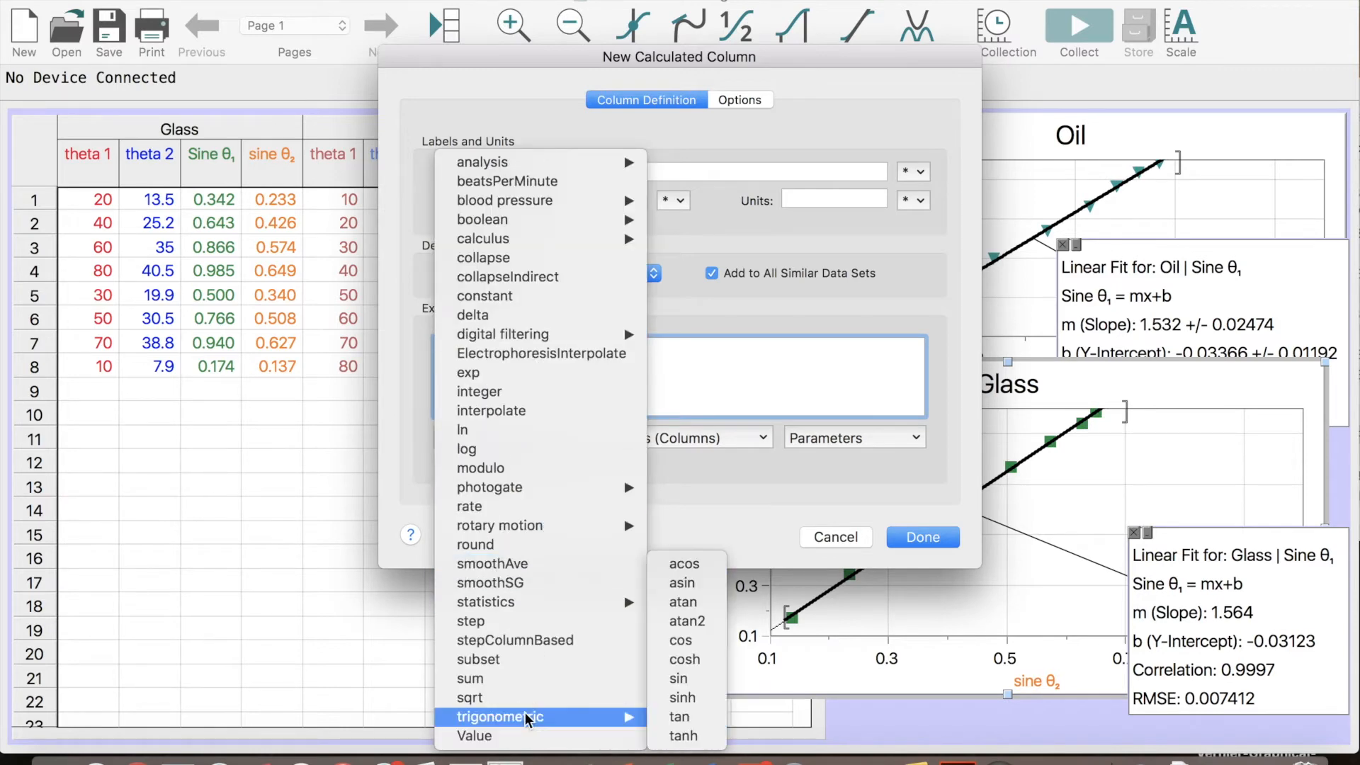
left_click(697, 683)
left_click(460, 350)
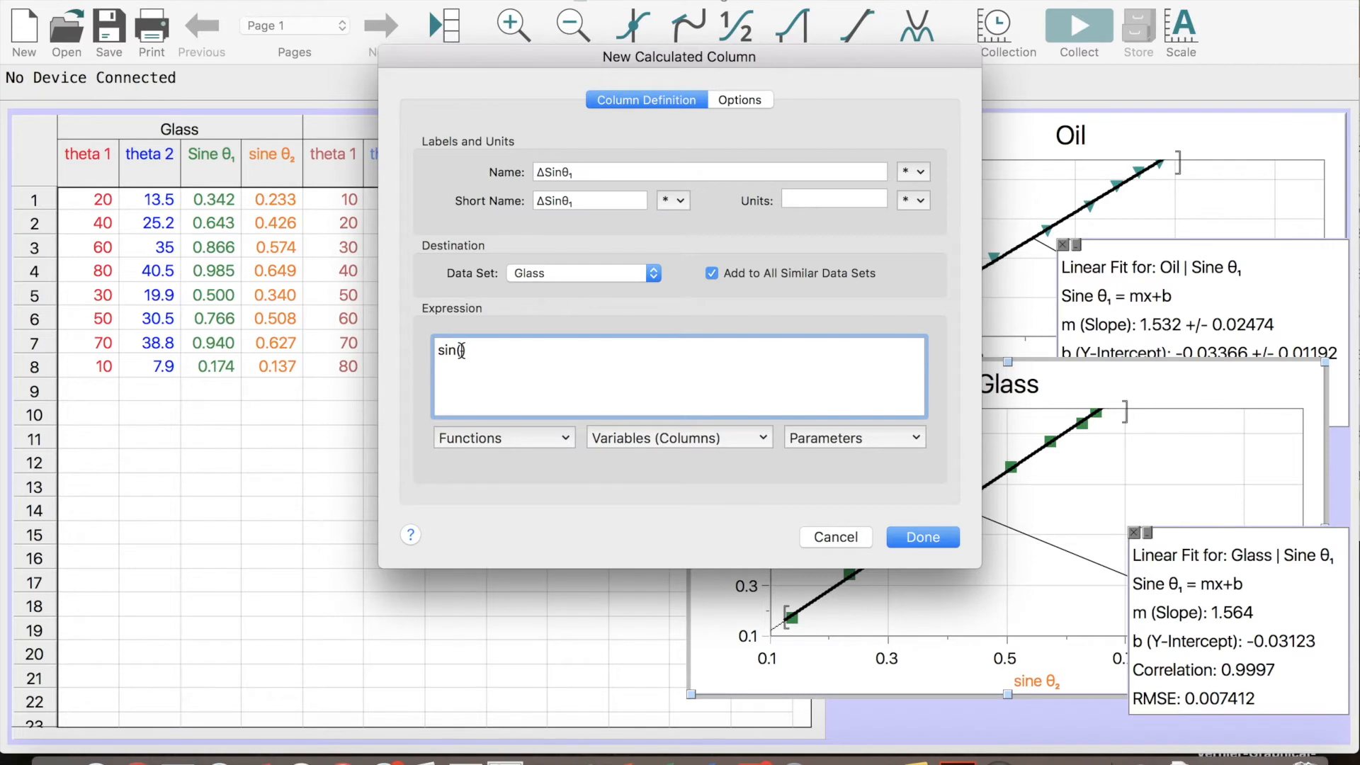
left_click(673, 441)
left_click(667, 466)
type("+1")
Subtract the sine of theta 1 minus one in the expression, giving sin("theta 1"+1)-sin("theta 1"-1)
left_click(543, 350)
left_click(539, 451)
mouse_move(533, 717)
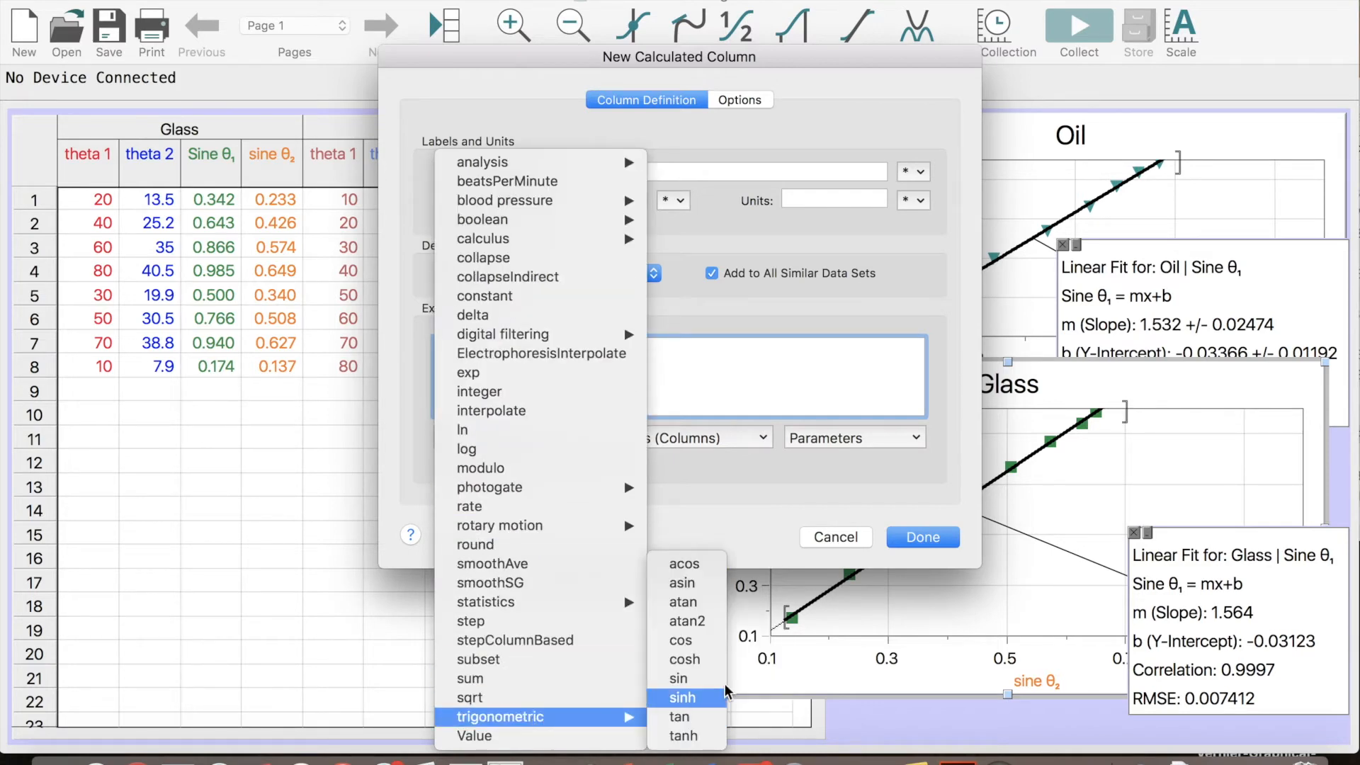
left_click(714, 680)
left_click(693, 448)
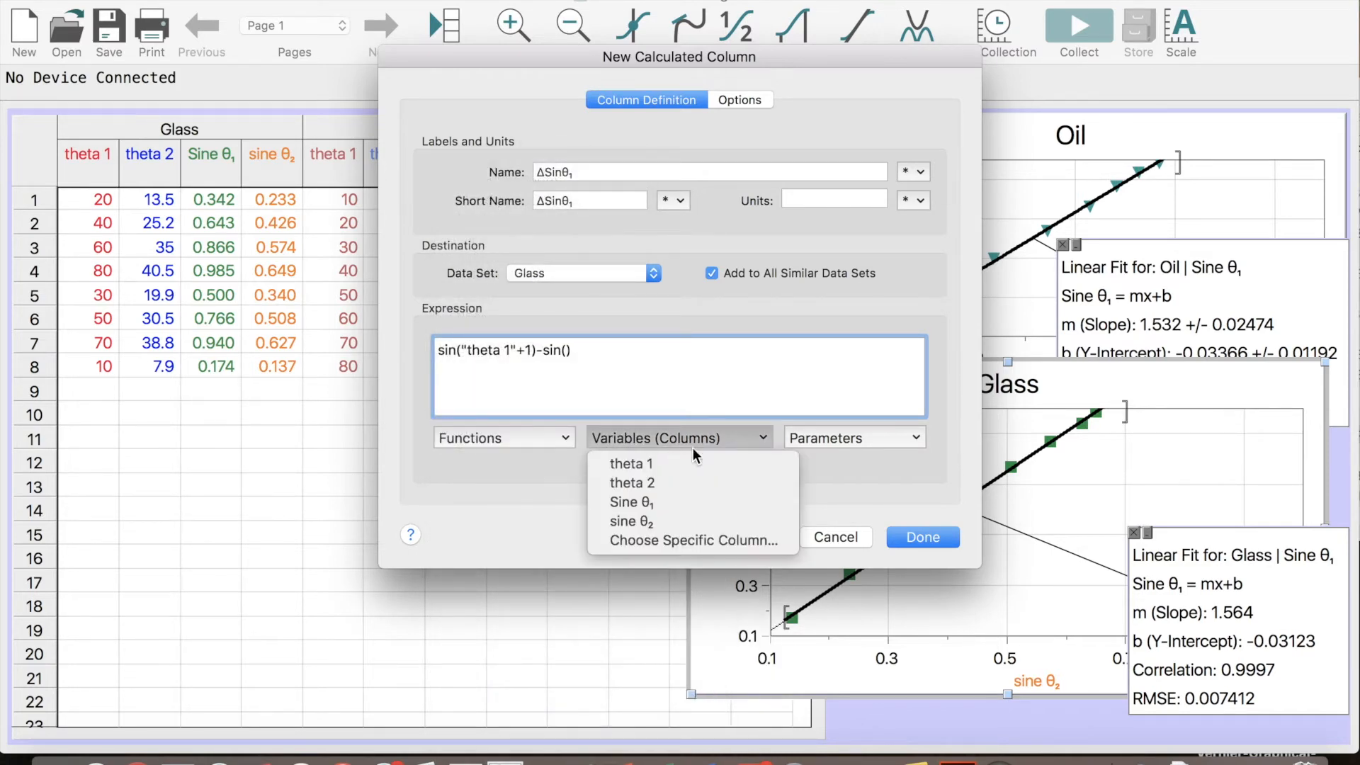
left_click(691, 466)
type("-1")
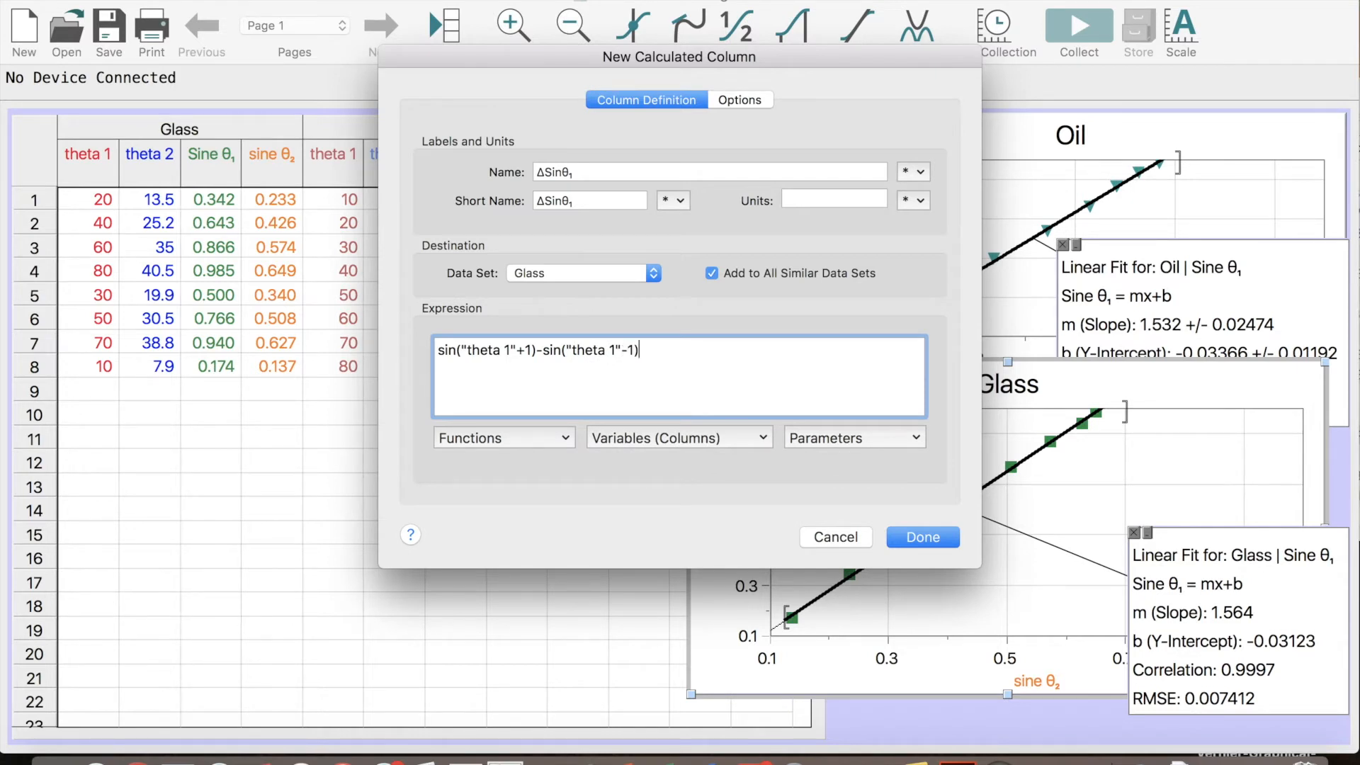
Enclose the difference in parentheses, divide it by 2, and create the calculated column
left_click(443, 352)
type("(")
left_click(673, 352)
type(")2")
key("BackSpace")
type("/2")
left_click(906, 532)
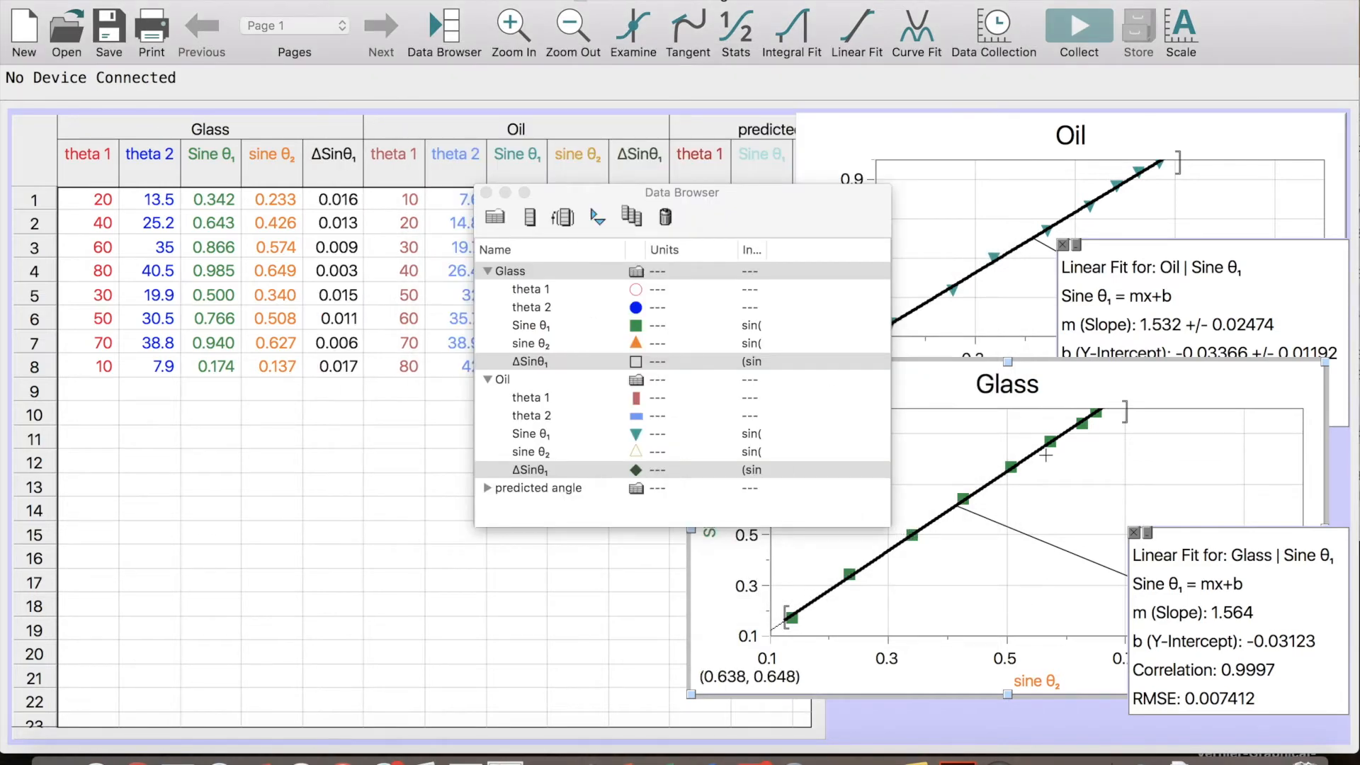
Enlarge the Glass graph and move the Data Browser clear of the Glass data columns
left_click_drag(934, 367, 202, 226)
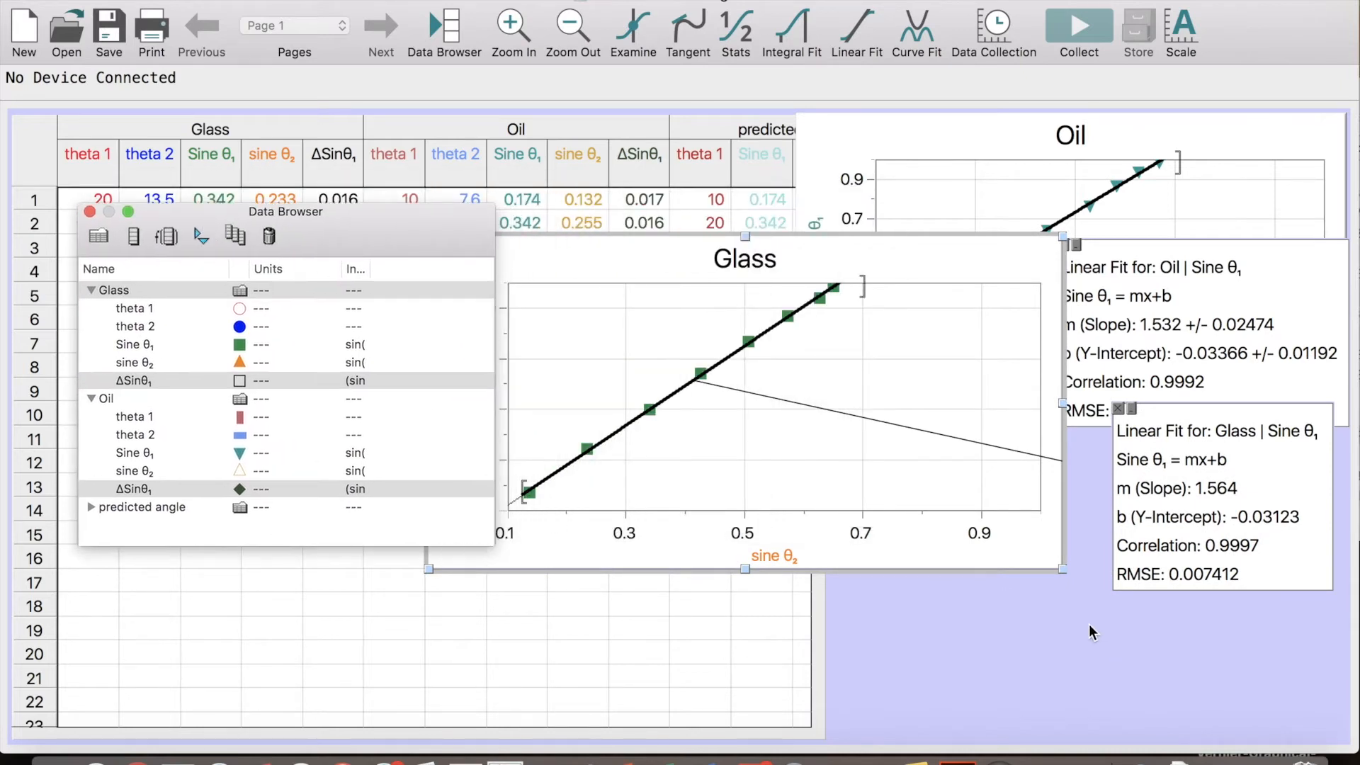
left_click_drag(1062, 569, 1312, 718)
left_click_drag(373, 225, 1351, 222)
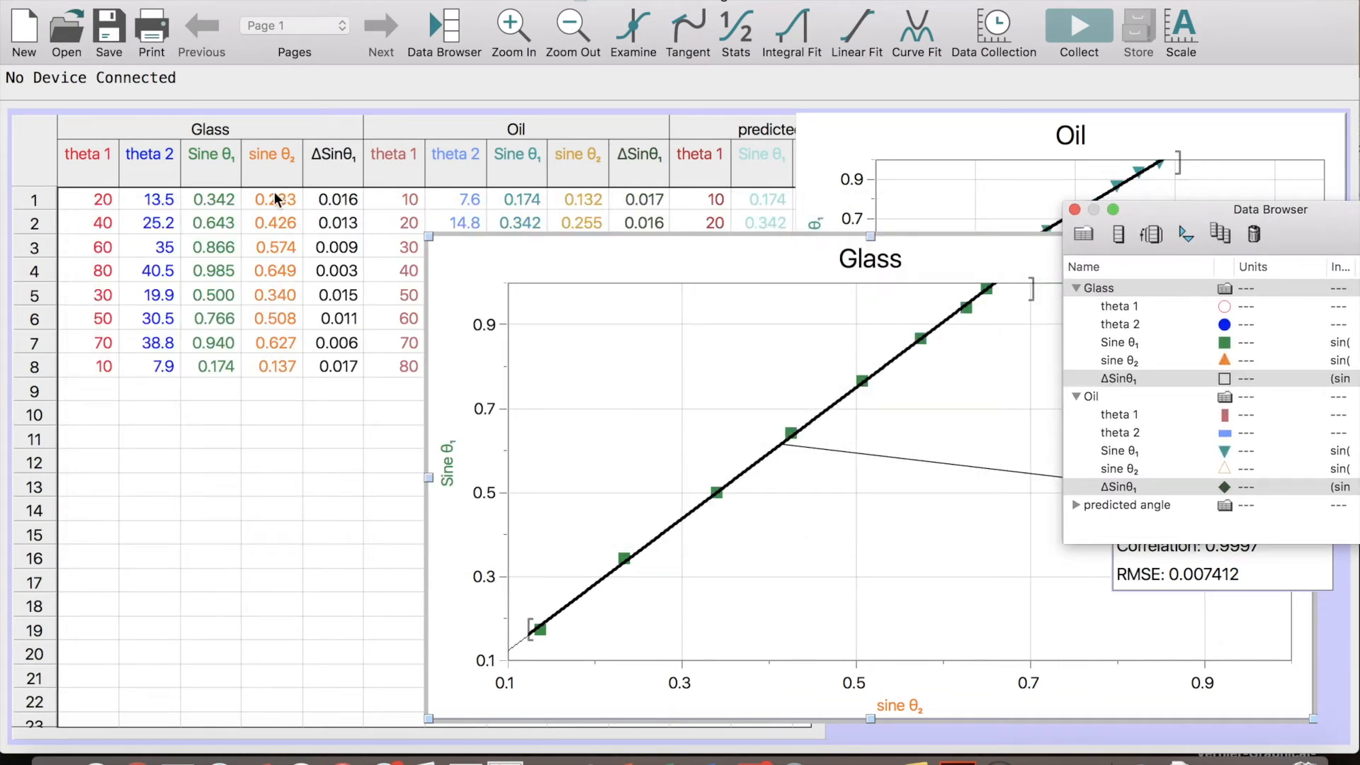
double_click(213, 172)
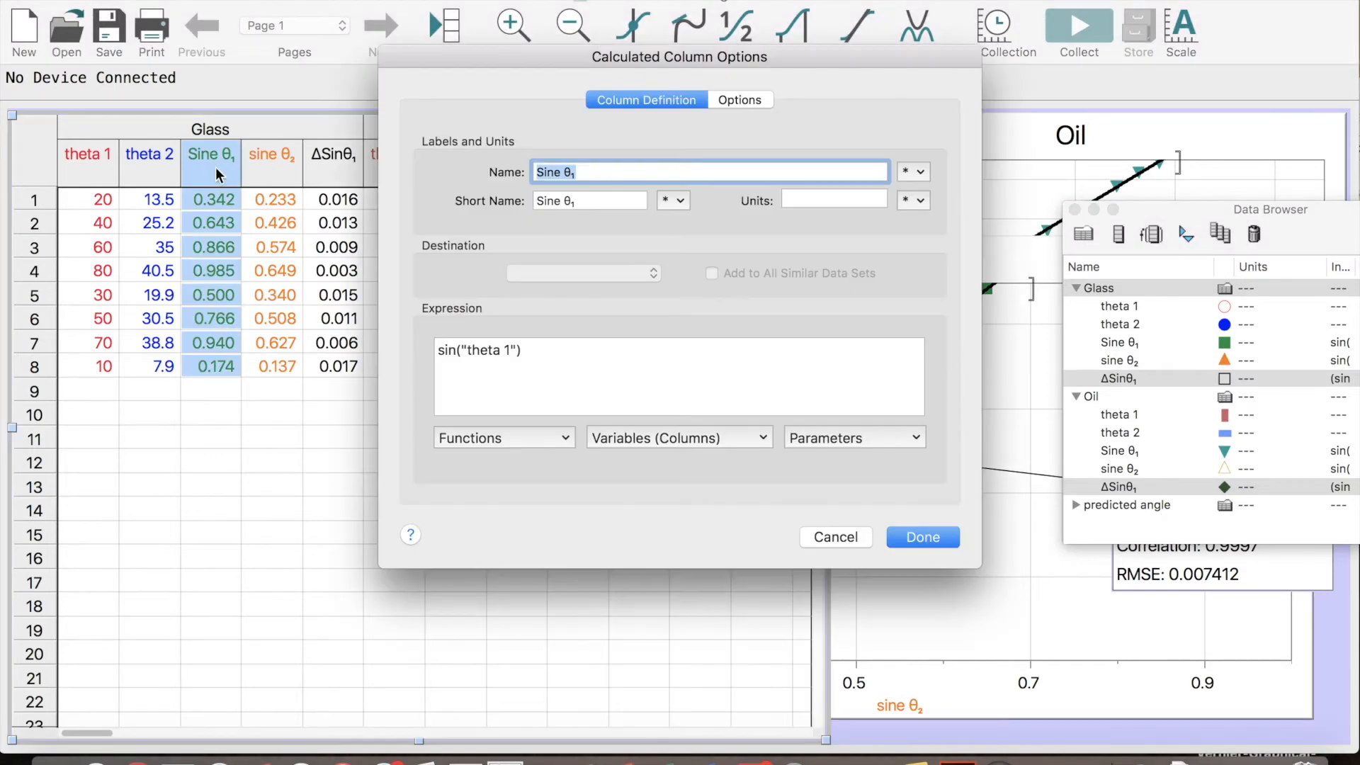
left_click(738, 103)
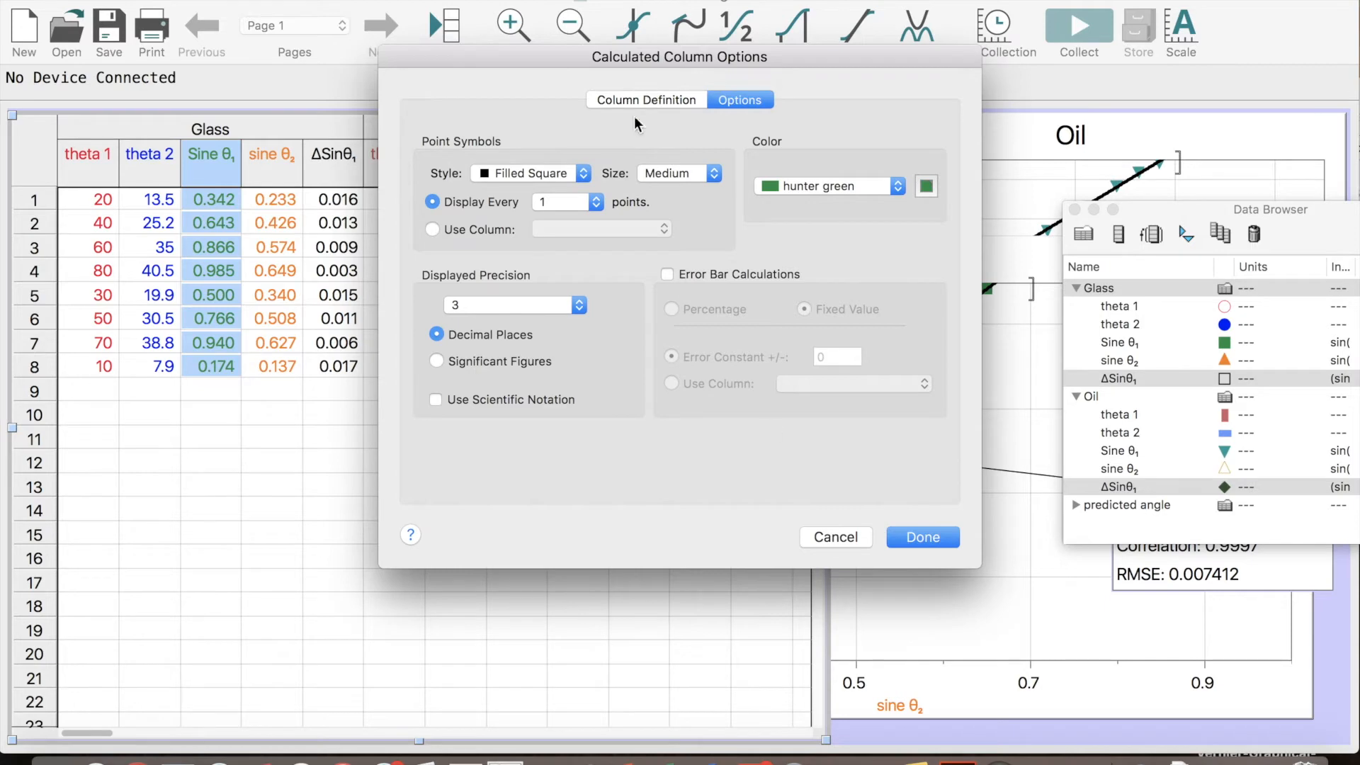
key("Return")
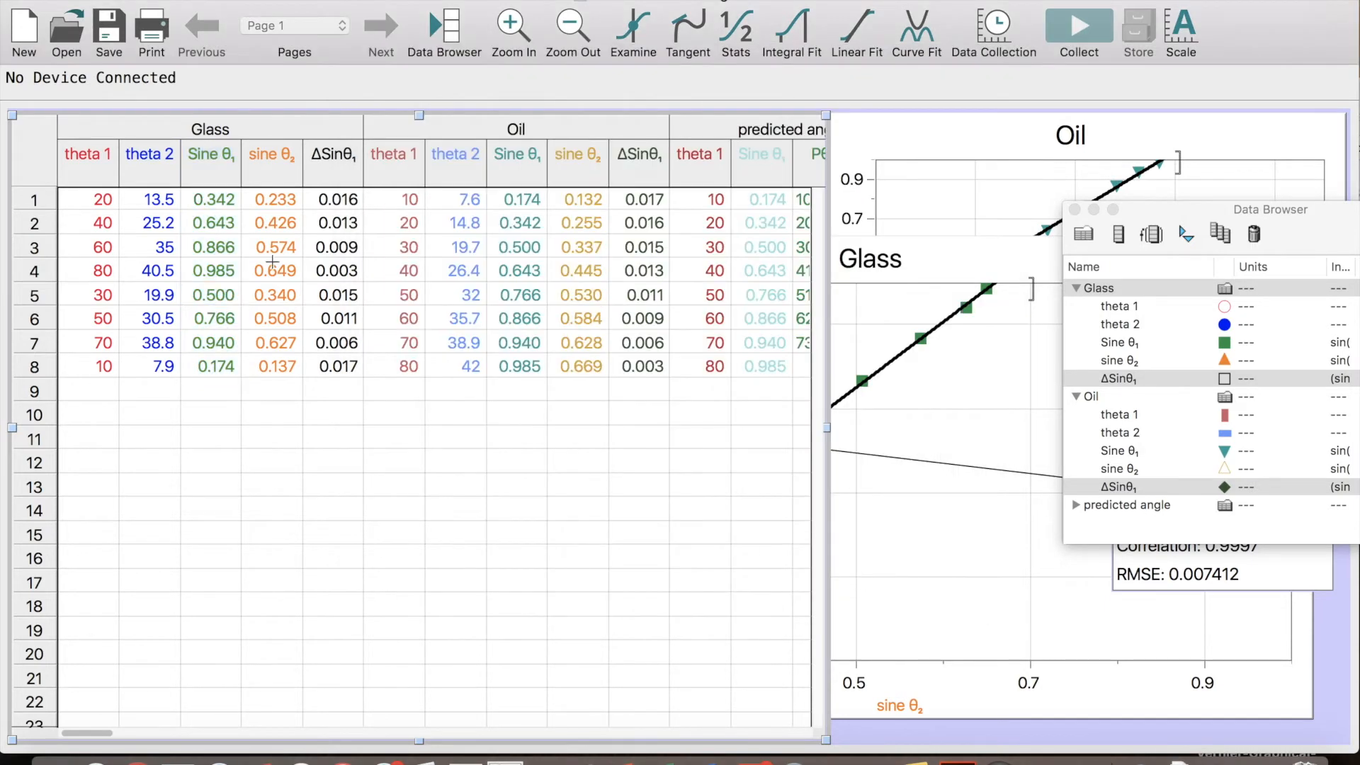
Turn on error bars for the Glass Sine θ₁ column, using the fixed values in the Glass|ΔSinθ₁ column
double_click(206, 168)
left_click(745, 100)
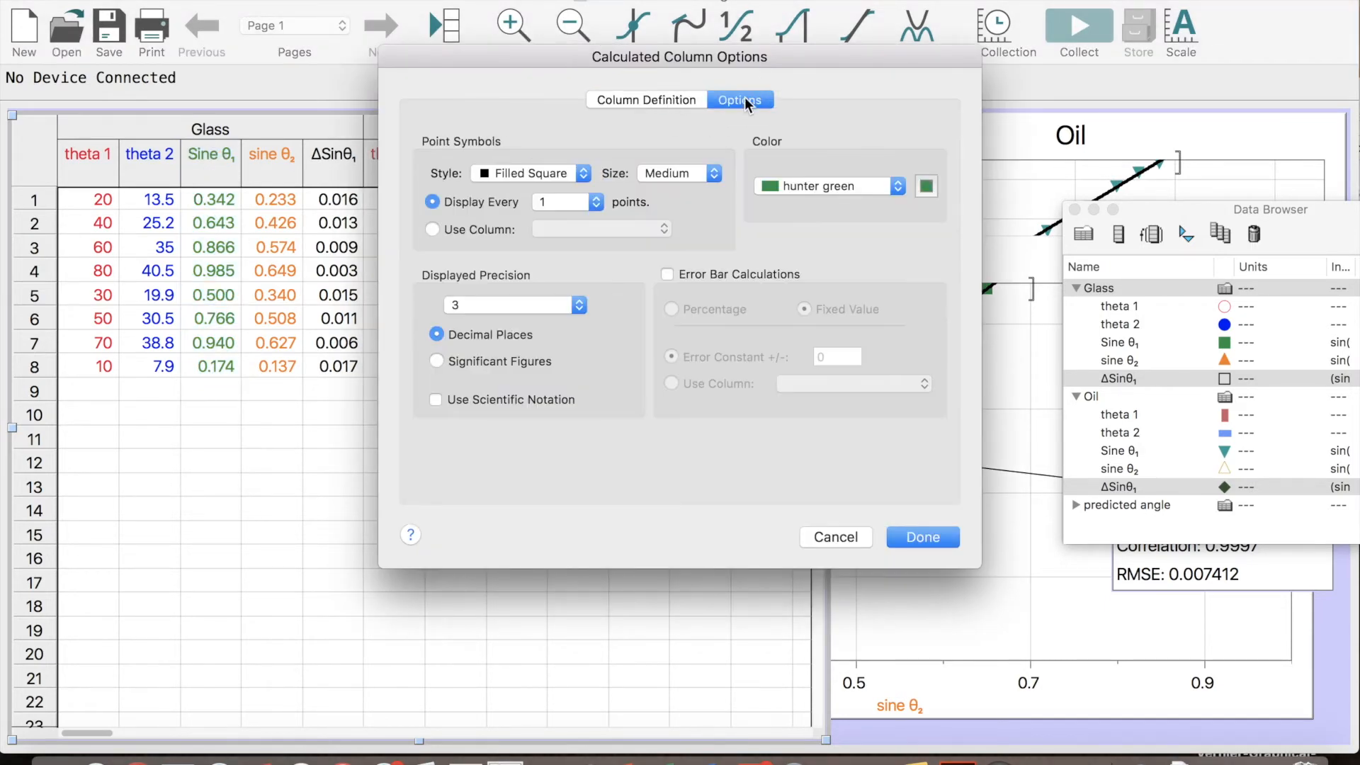
left_click(735, 279)
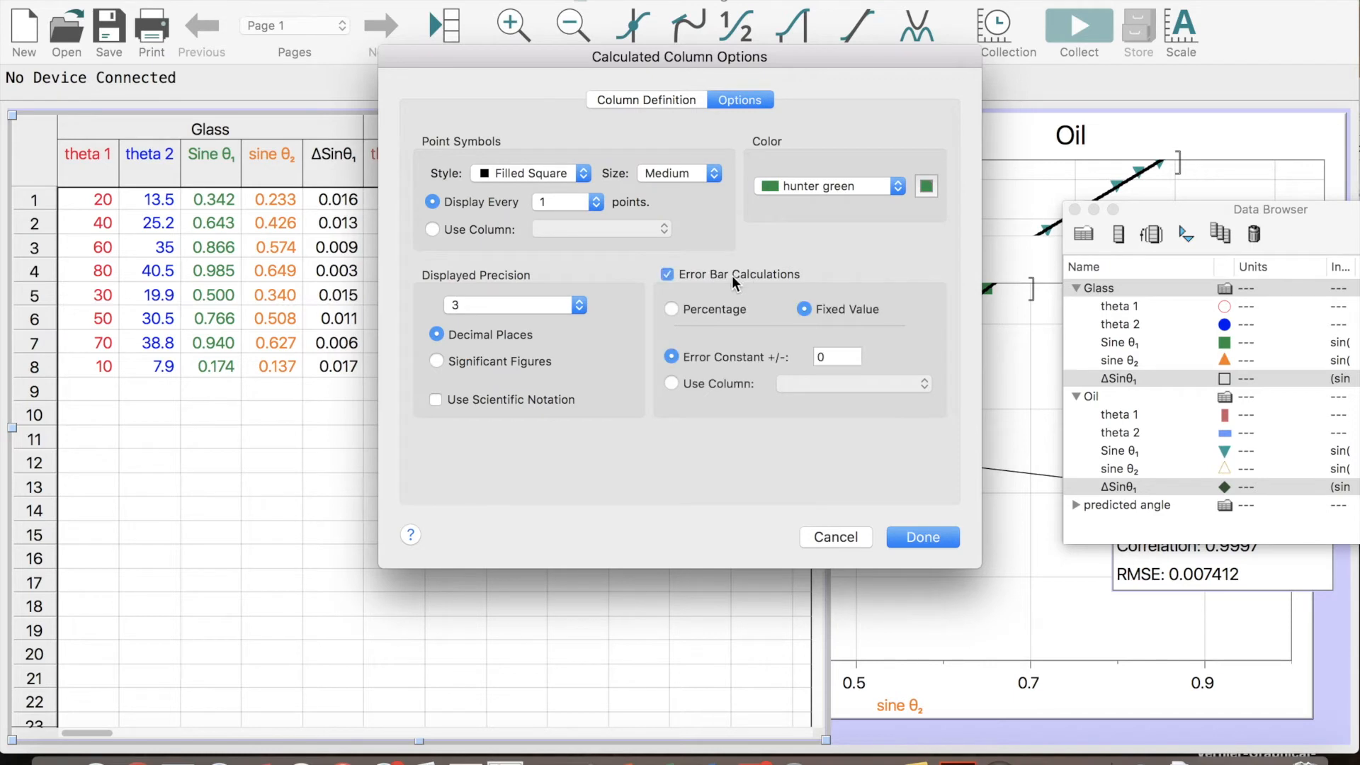
left_click(701, 381)
left_click(854, 382)
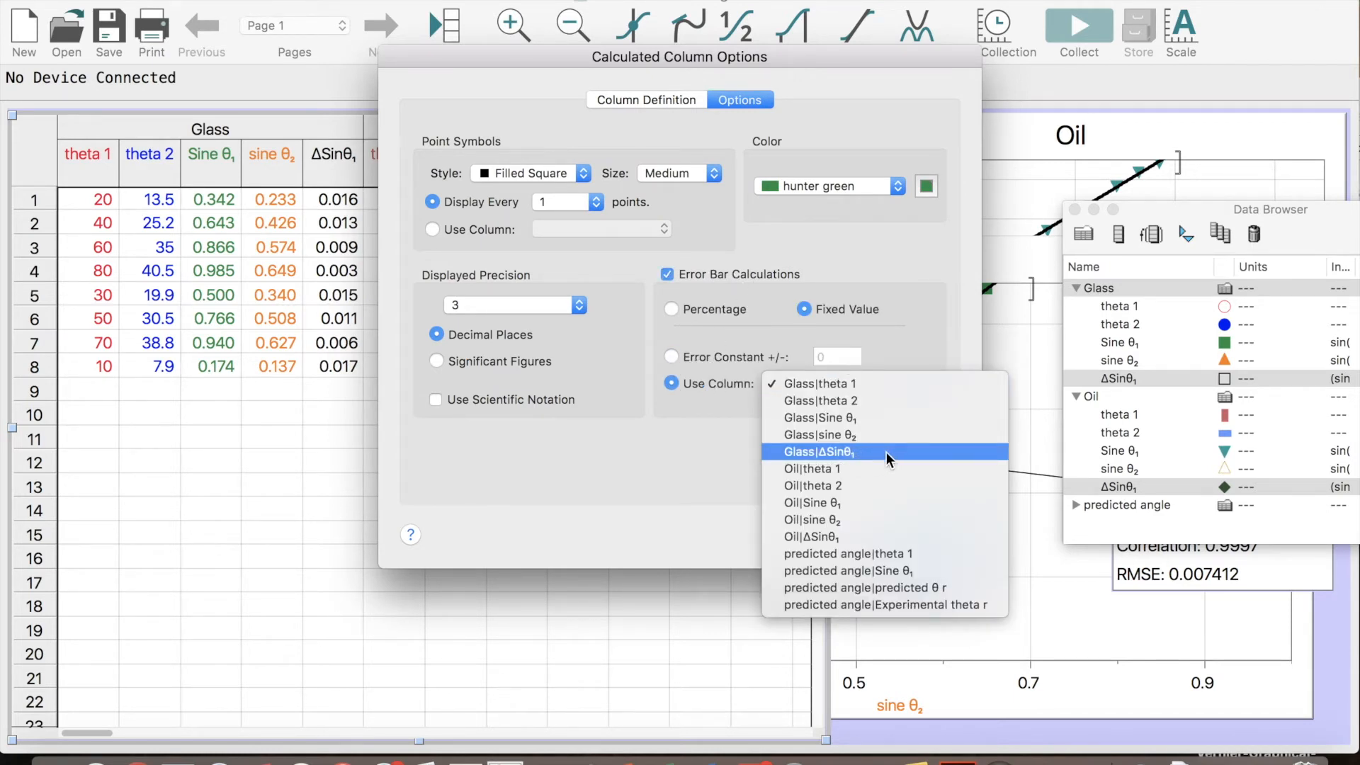
left_click(855, 453)
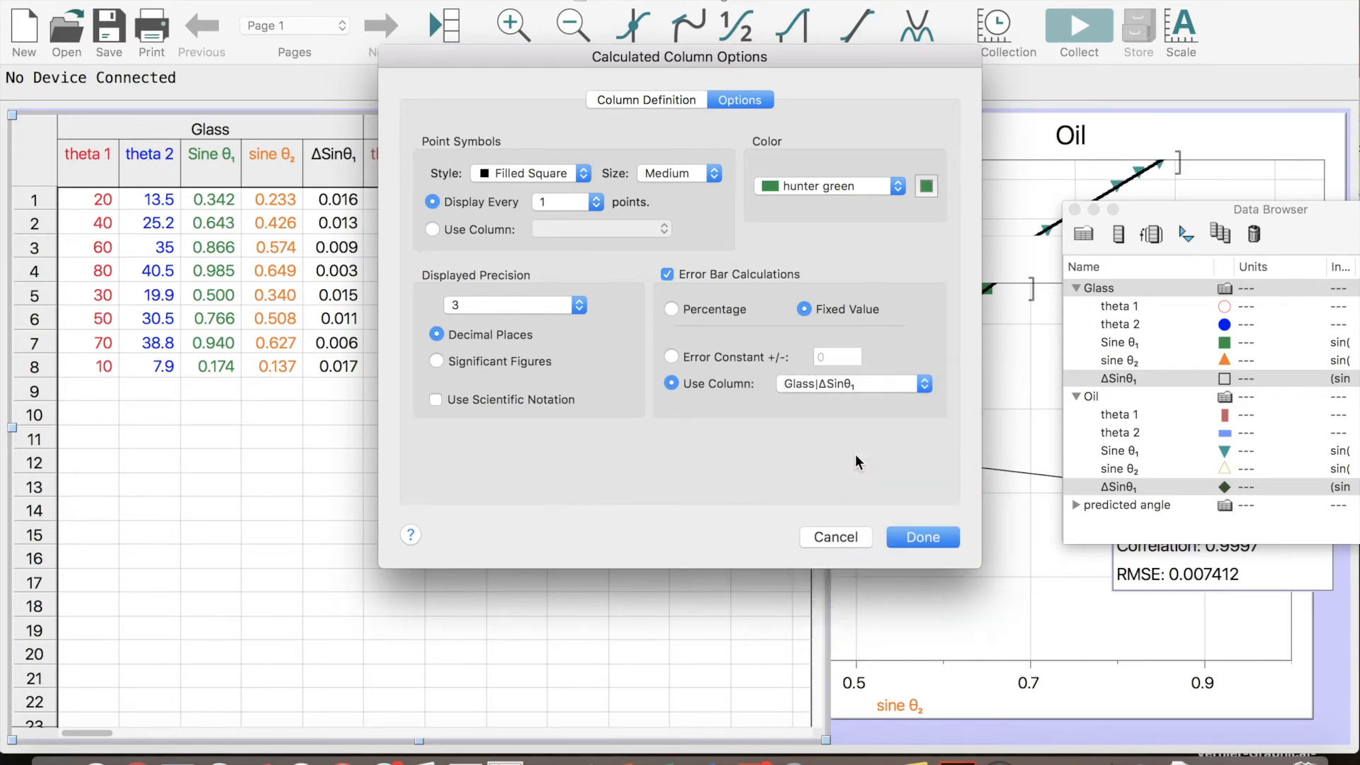
left_click(914, 538)
left_click(984, 423)
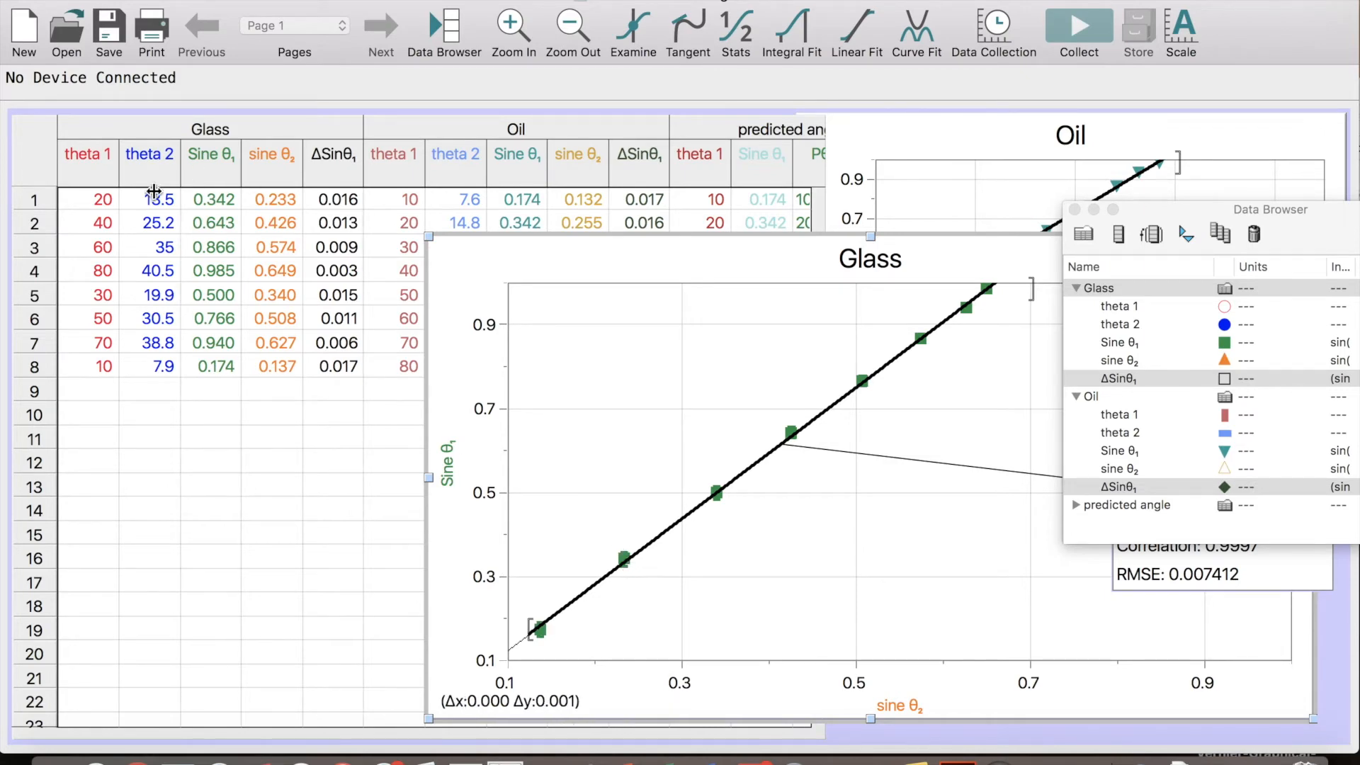
Set the Glass Sine θ₁ point symbols to Filled Circle at Tiny size and bring the Glass graph to the front
double_click(221, 181)
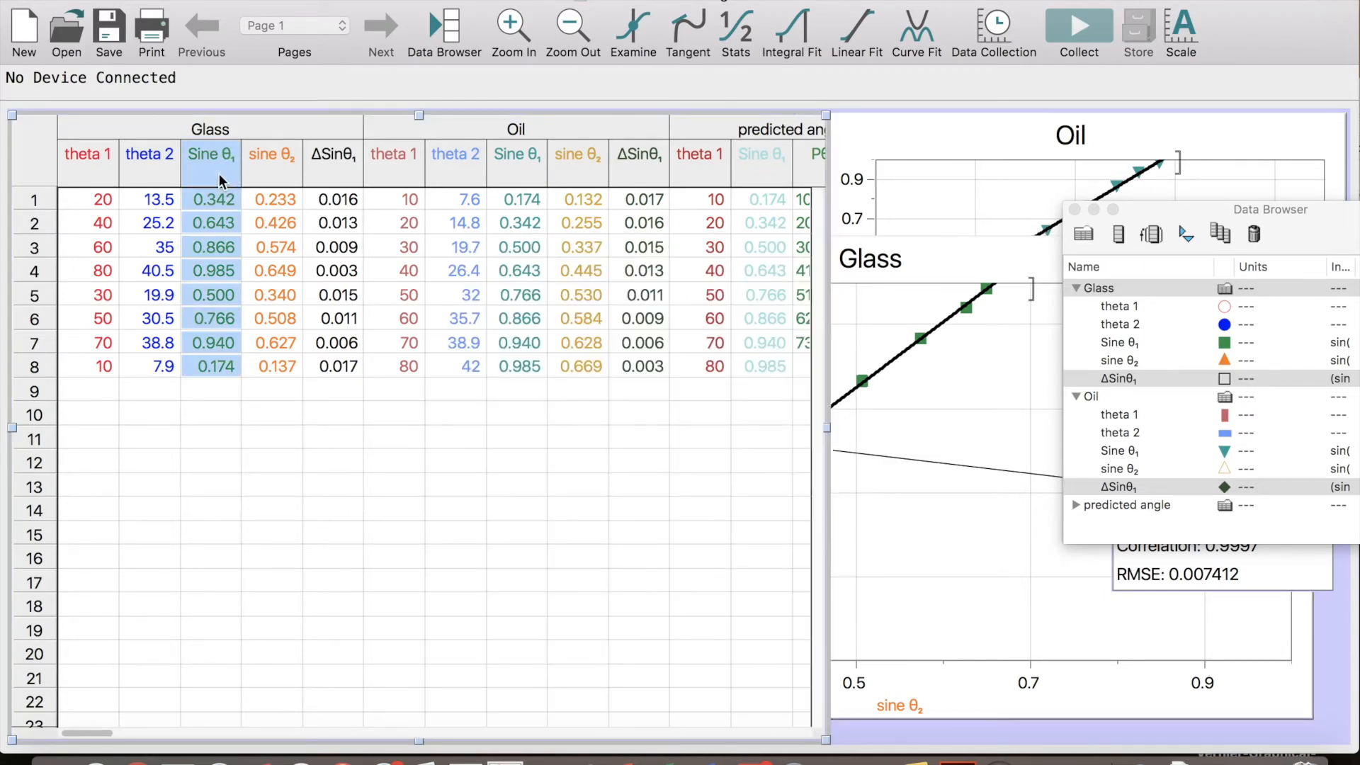
left_click(680, 172)
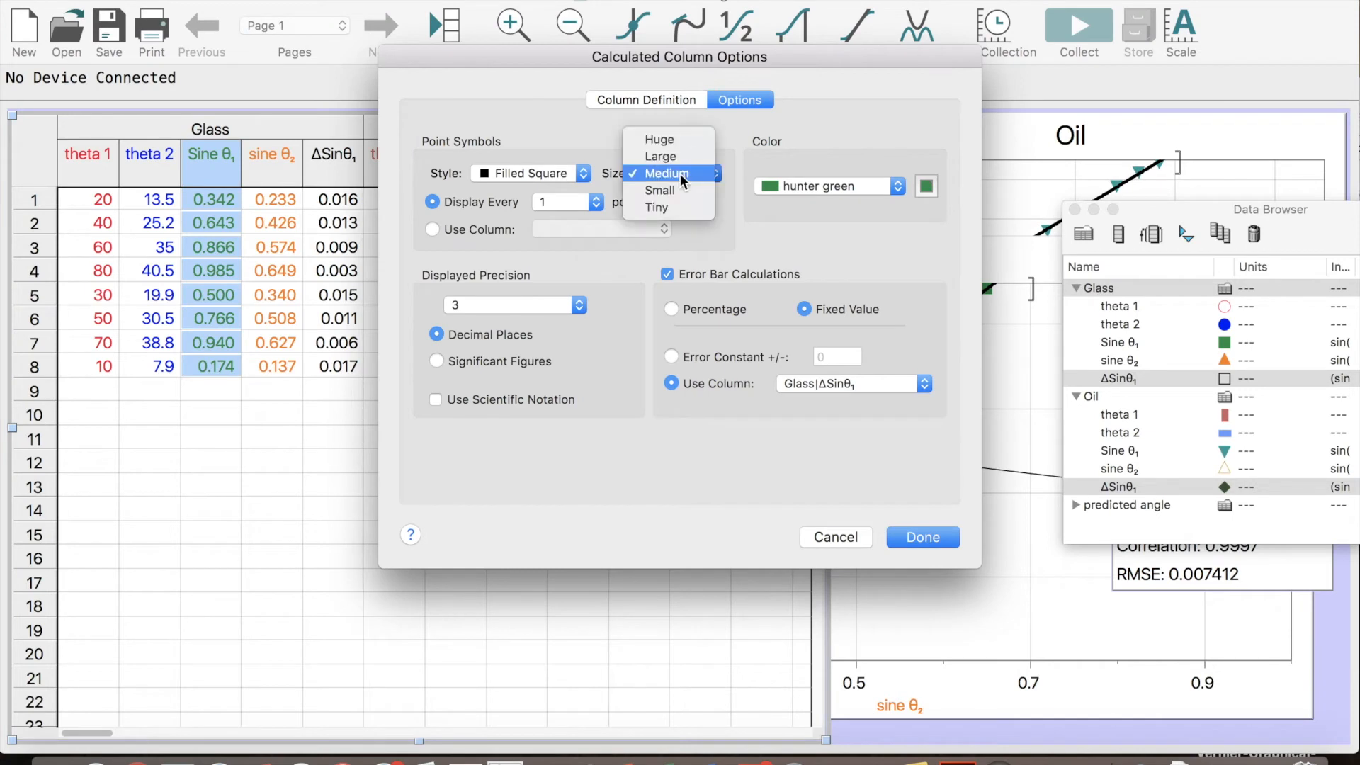
left_click(674, 210)
left_click(578, 183)
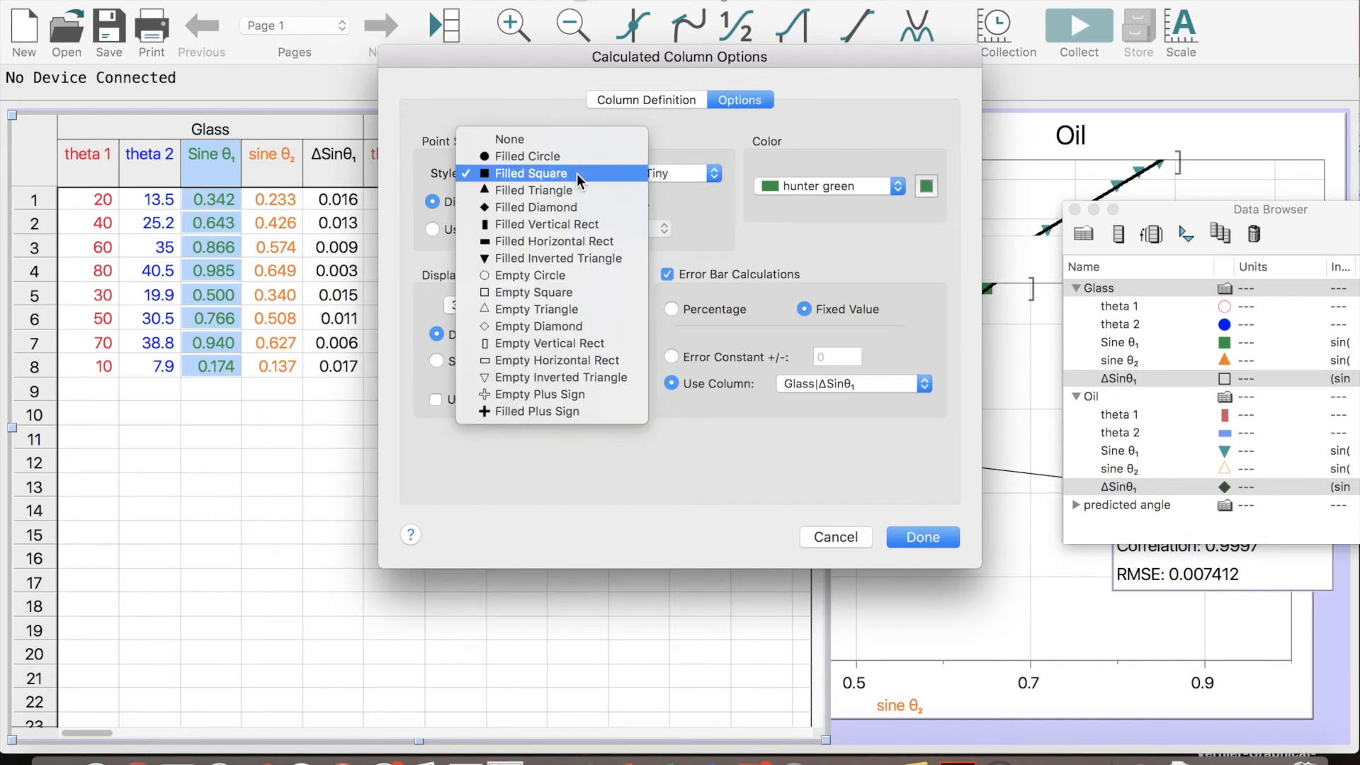
left_click(555, 165)
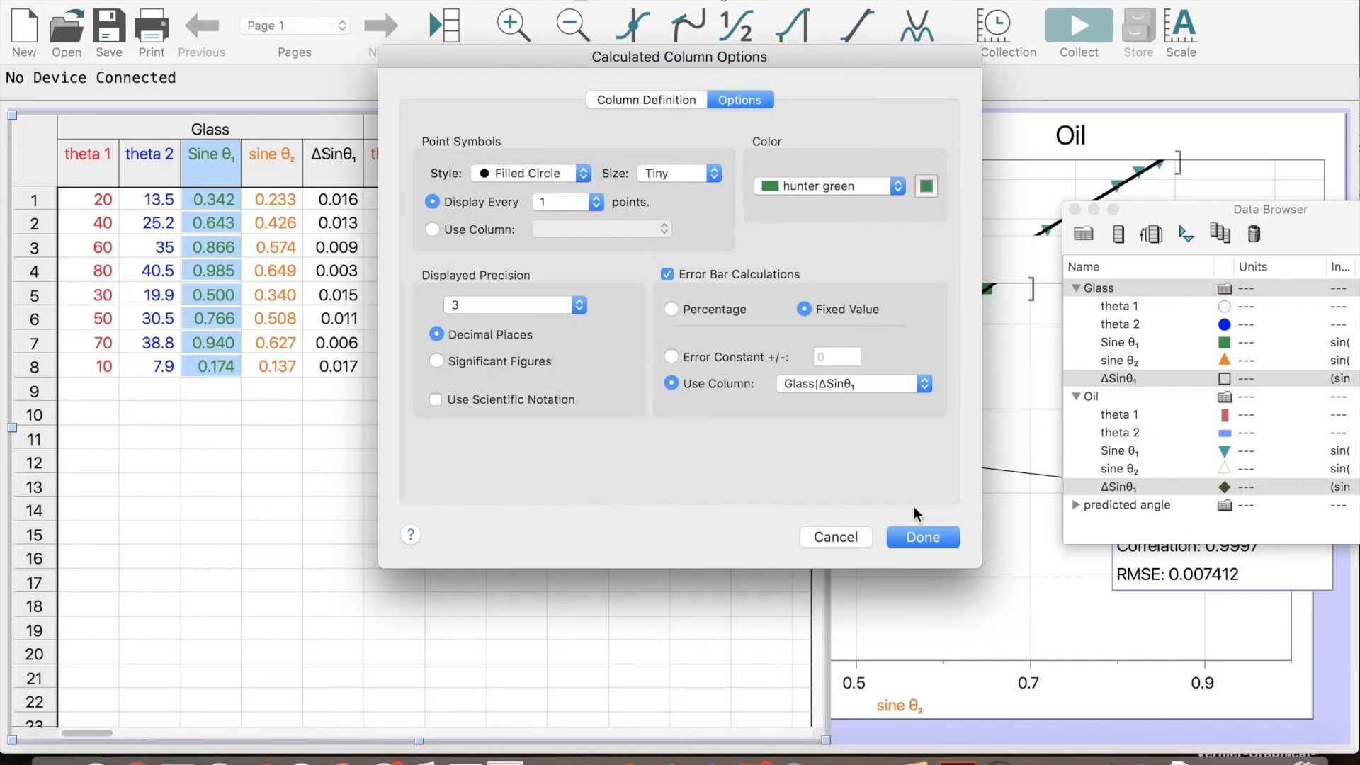
left_click(935, 545)
left_click(977, 461)
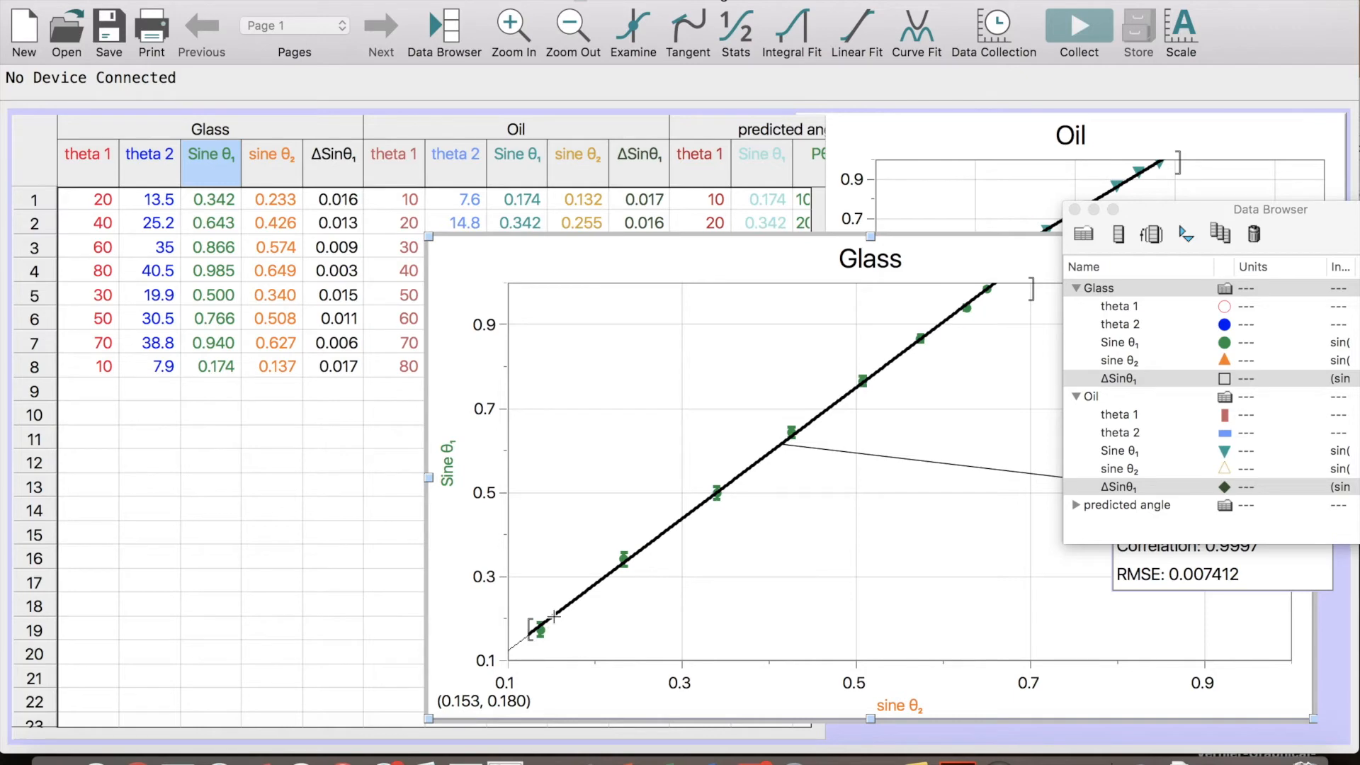
Copy the column name from the definition of the Glass ΔSinθ₁ column
double_click(327, 181)
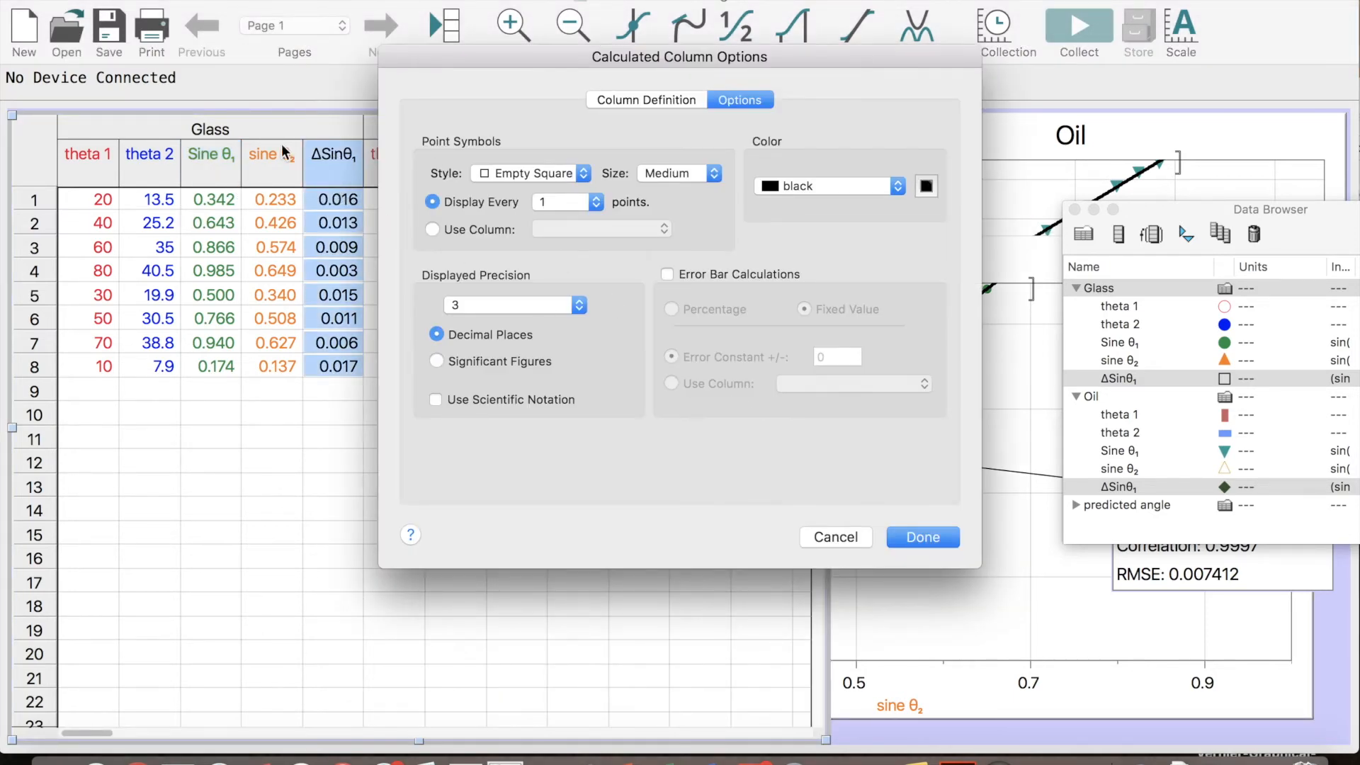
left_click(846, 541)
left_click(318, 168)
double_click(319, 169)
left_click(675, 101)
left_click(650, 170)
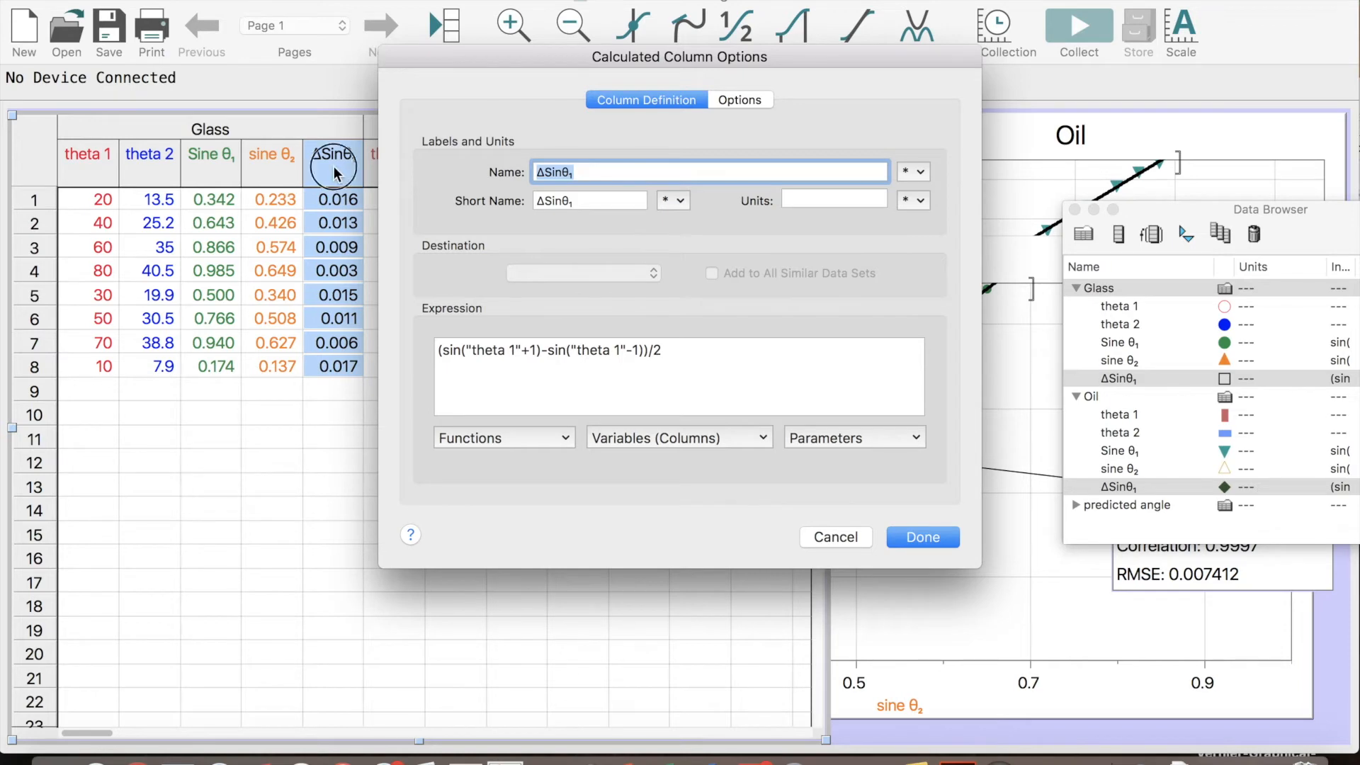
key("Return")
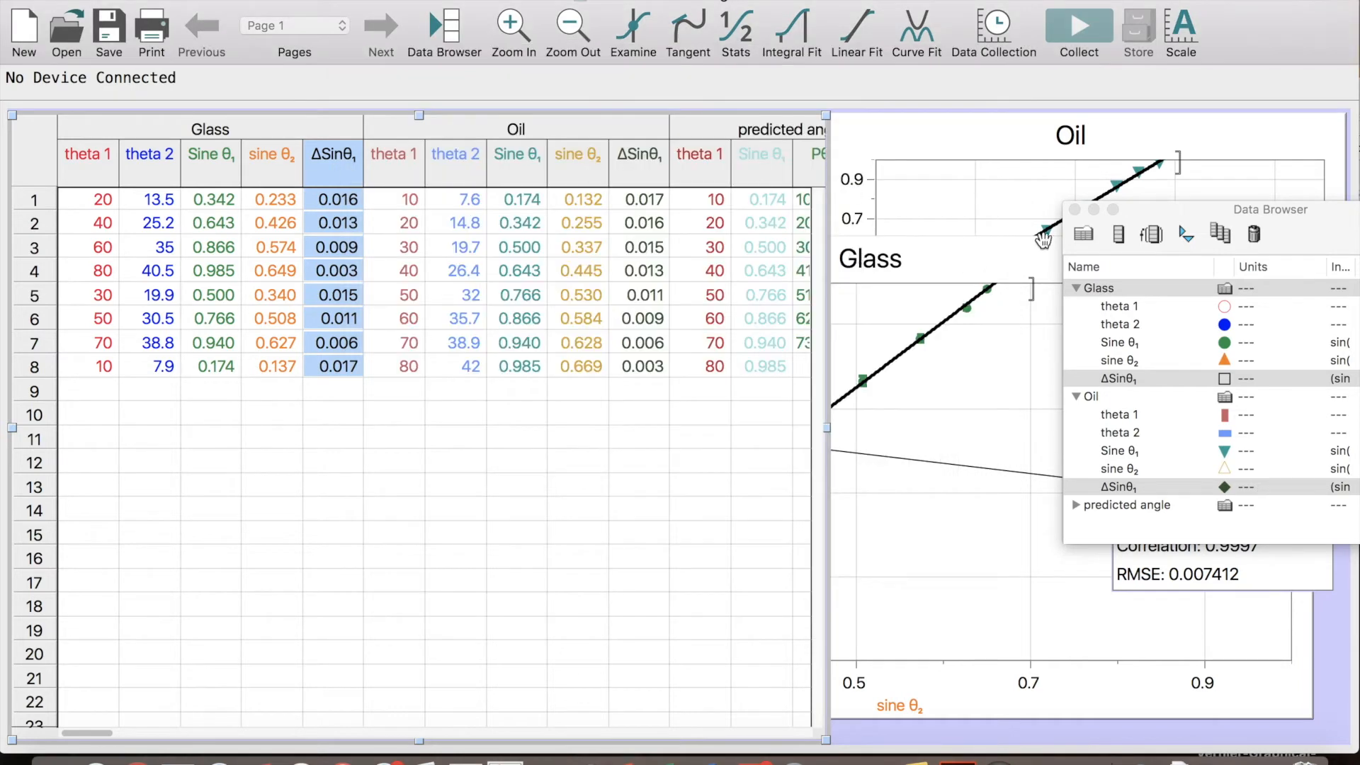
Move the Data Browser over the data table, start a new calculated column and name it ΔSinθ₂
left_click(1164, 223)
left_click_drag(1131, 212, 474, 77)
left_click(497, 103)
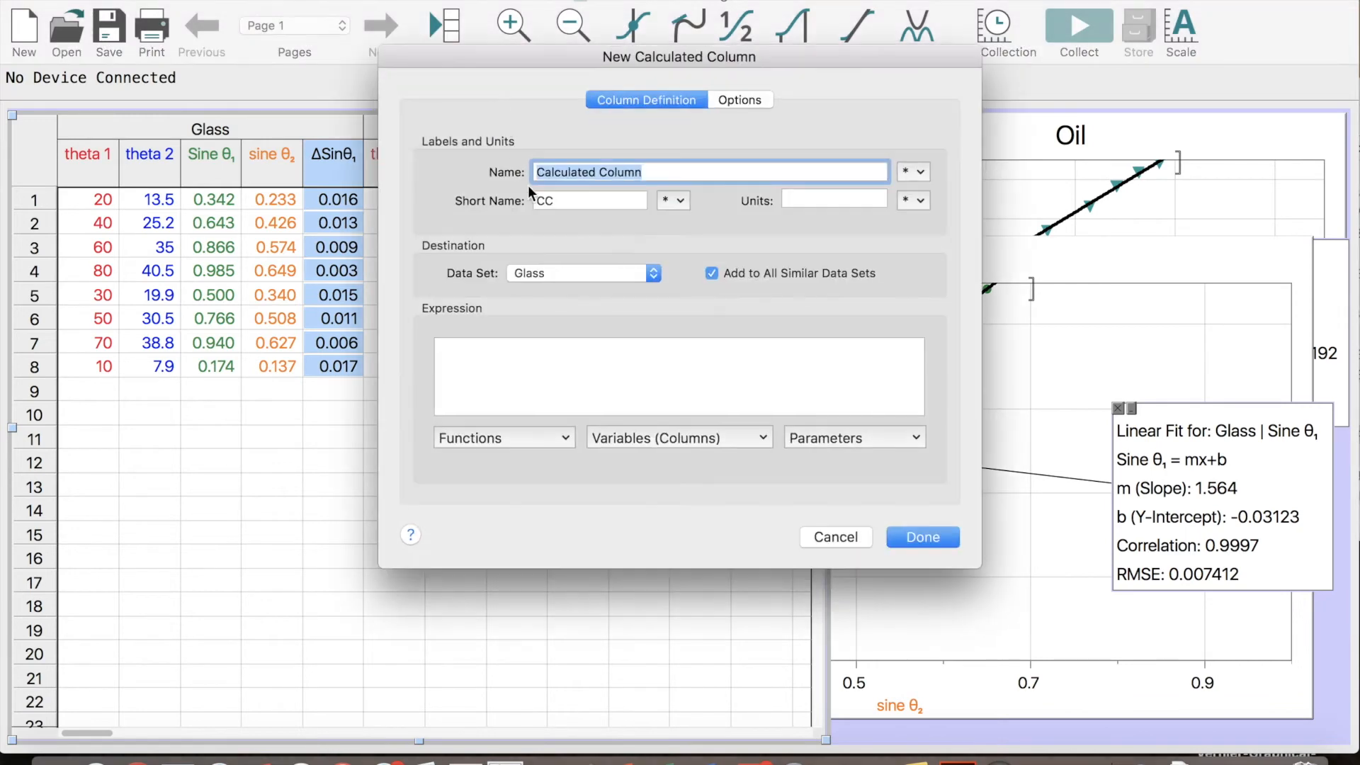
type("ΔSinθ₁")
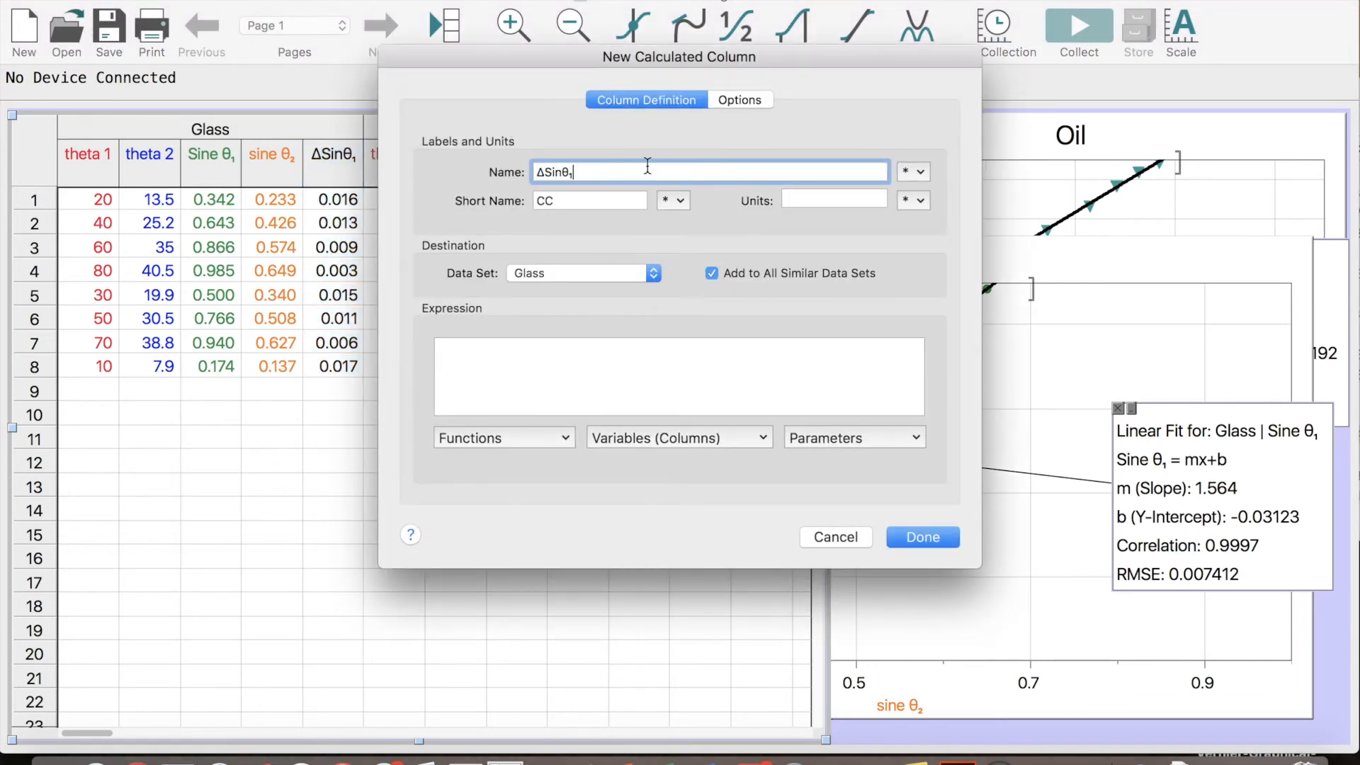
left_click(913, 172)
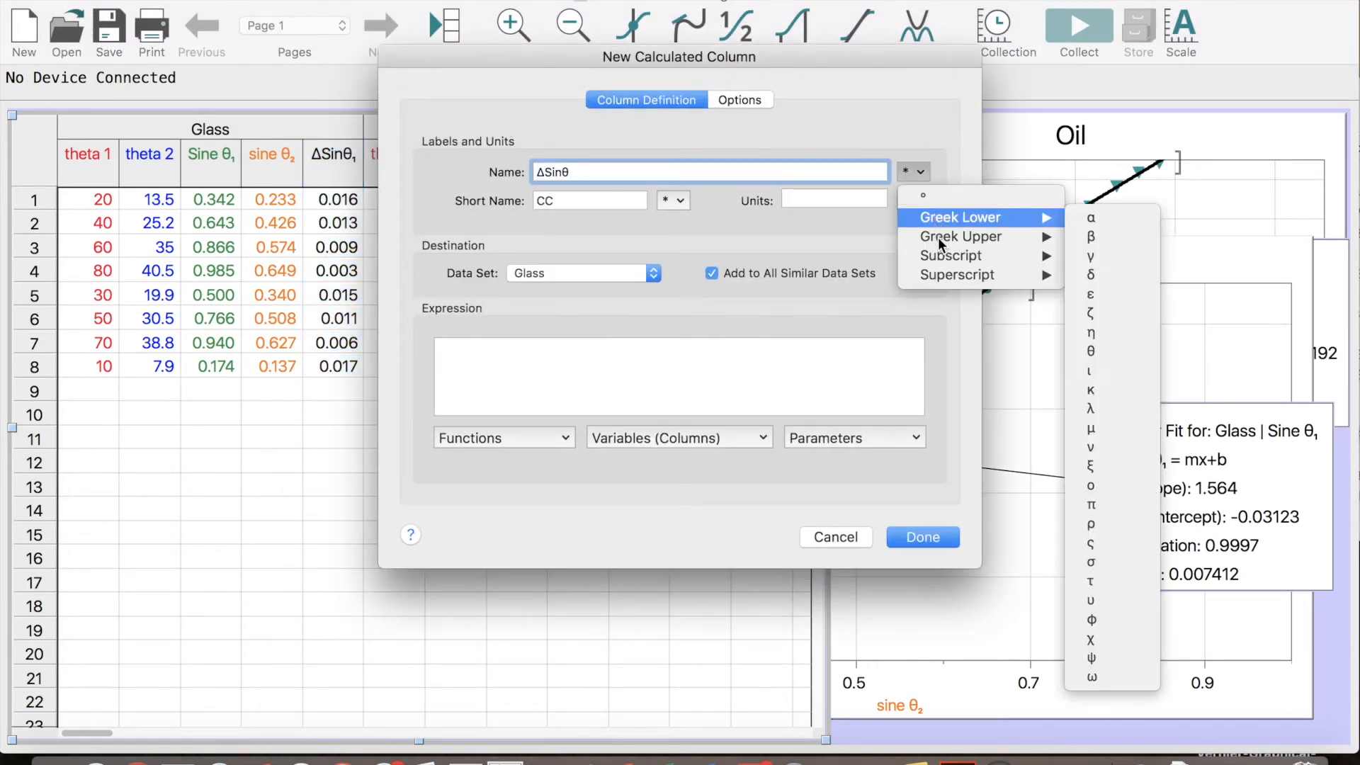
mouse_move(1017, 256)
left_click(1091, 293)
Copy the name ΔSinθ₂ into the new column's short name
left_click_drag(602, 172, 494, 173)
key("super+c")
key("Tab")
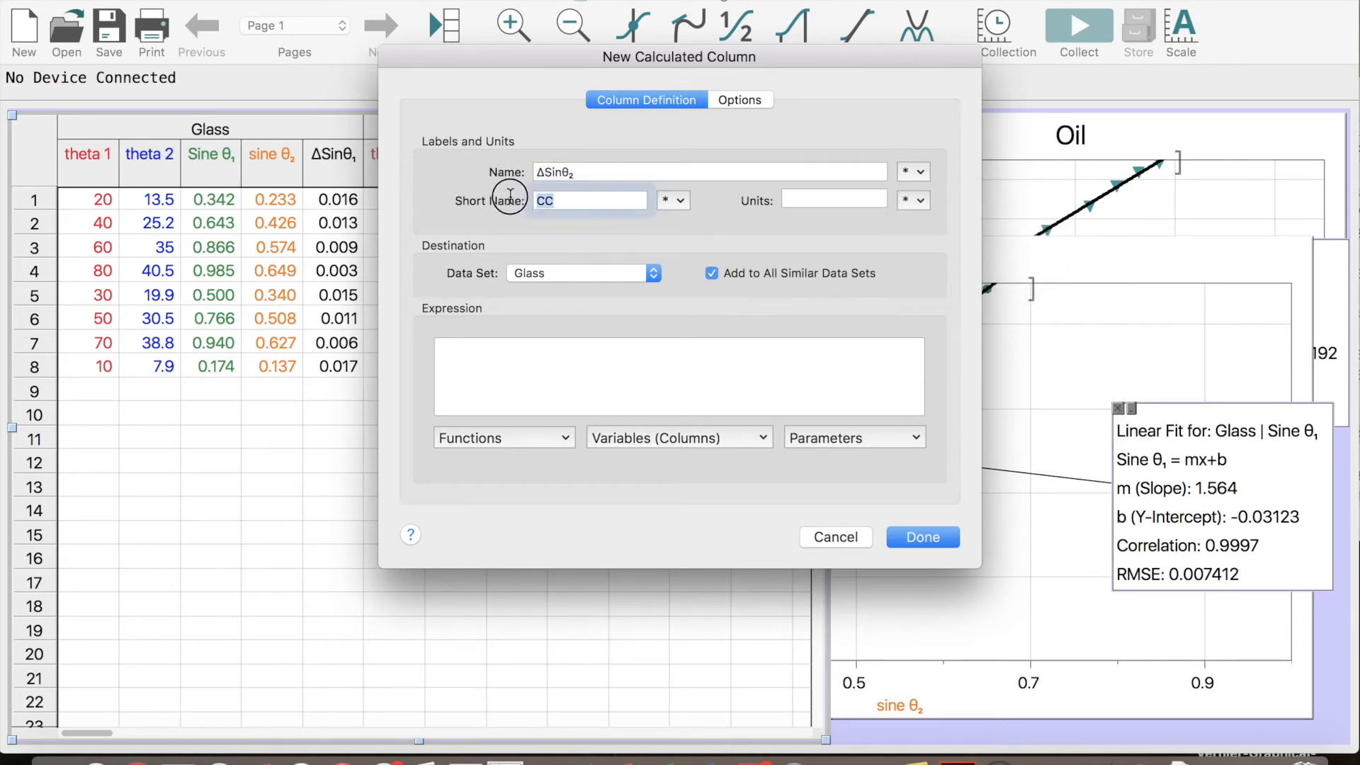
key("super+v")
Enter the first expression term sin("theta 2"+1), using the trigonometric sin function and the theta 2 column
left_click(586, 385)
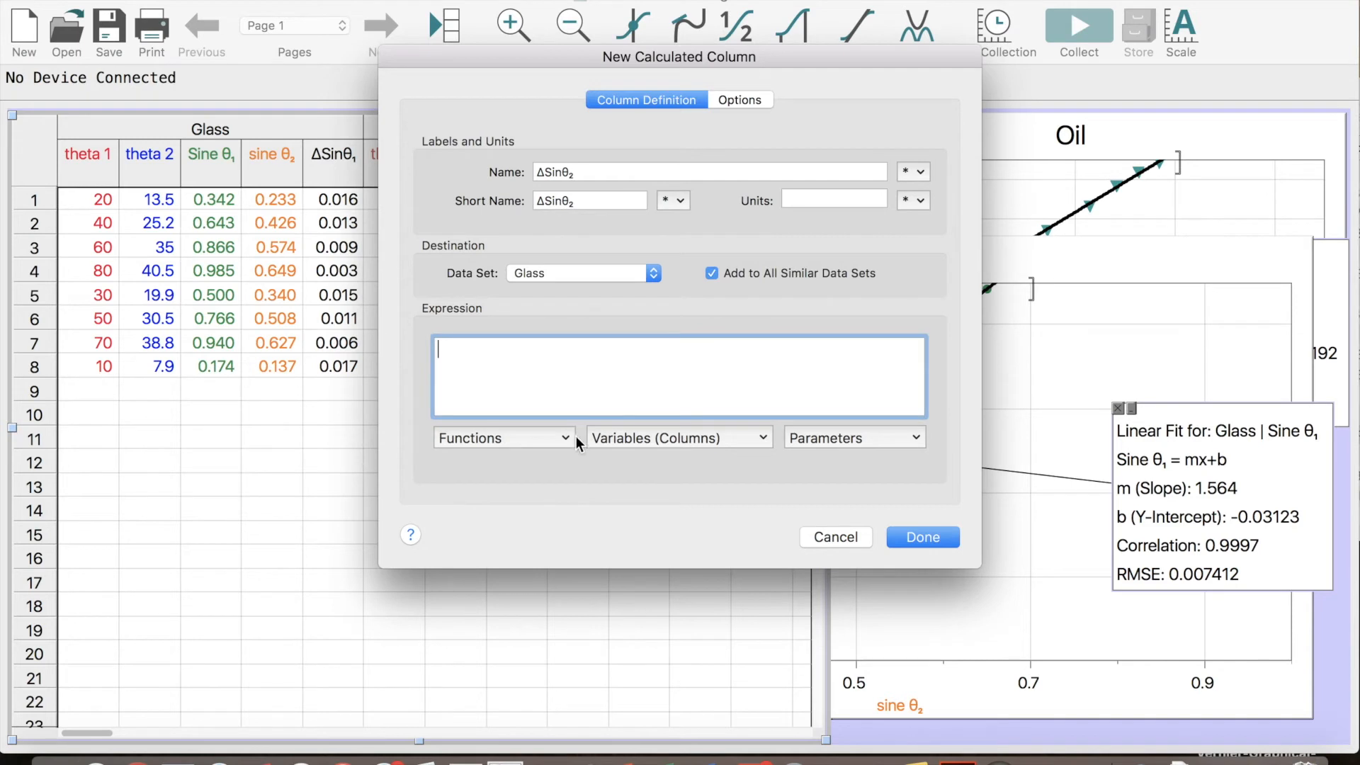
left_click(571, 437)
scroll(551, 602, "down", 5)
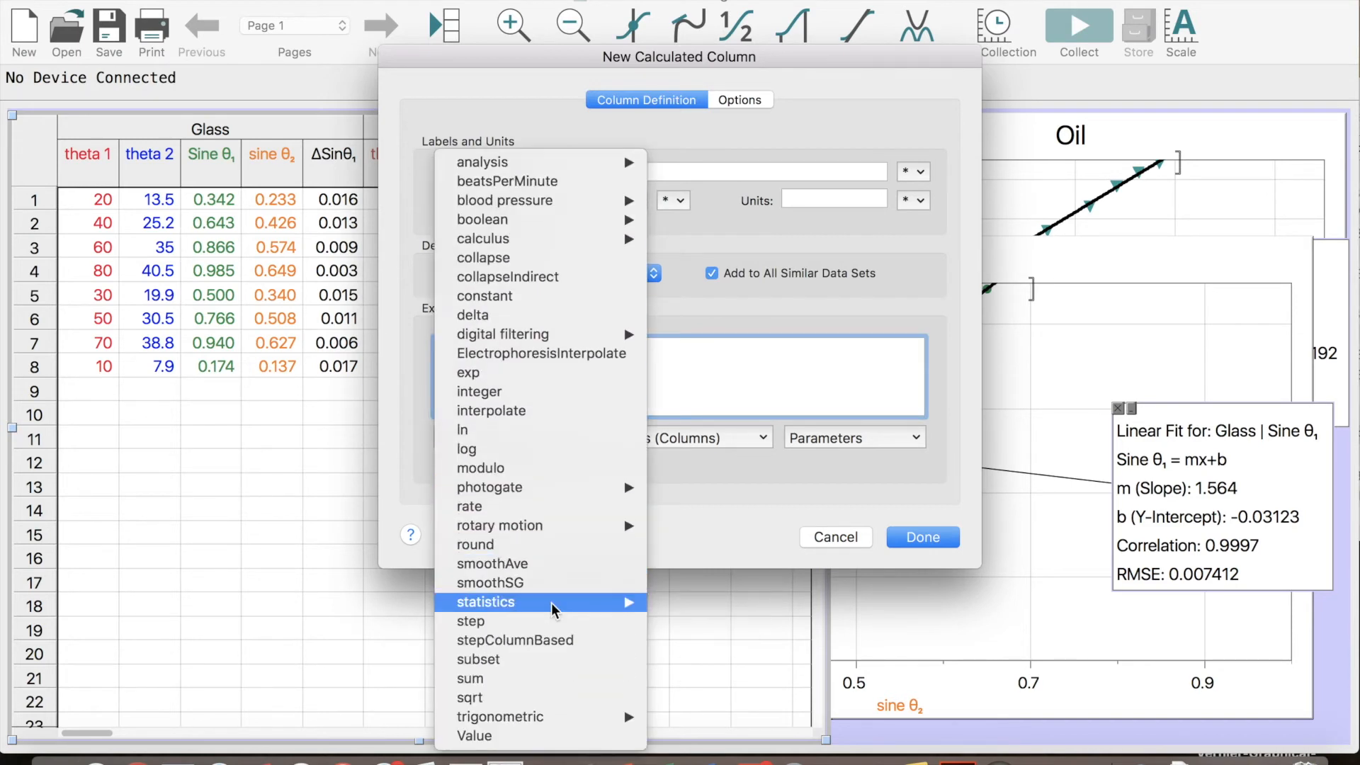
left_click(765, 370)
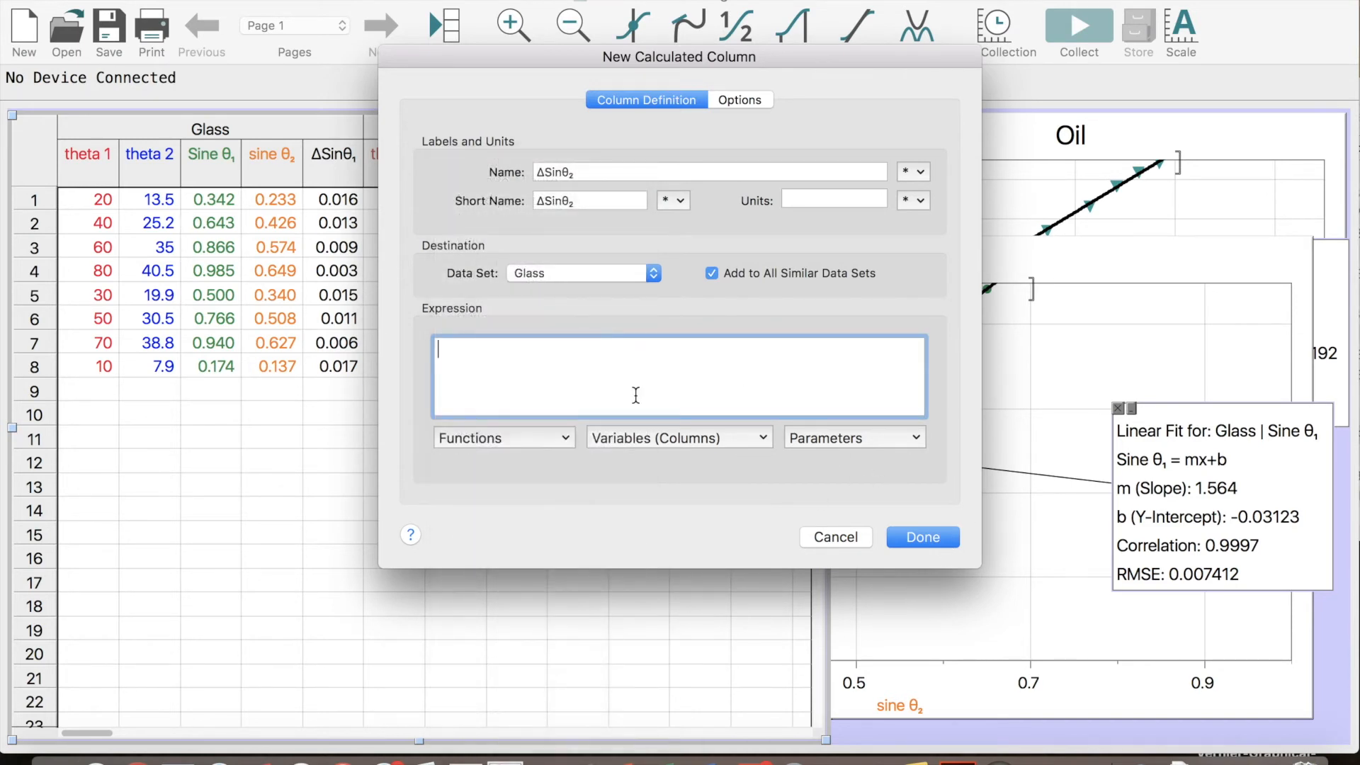
left_click(519, 439)
scroll(511, 582, "down", 5)
mouse_move(616, 716)
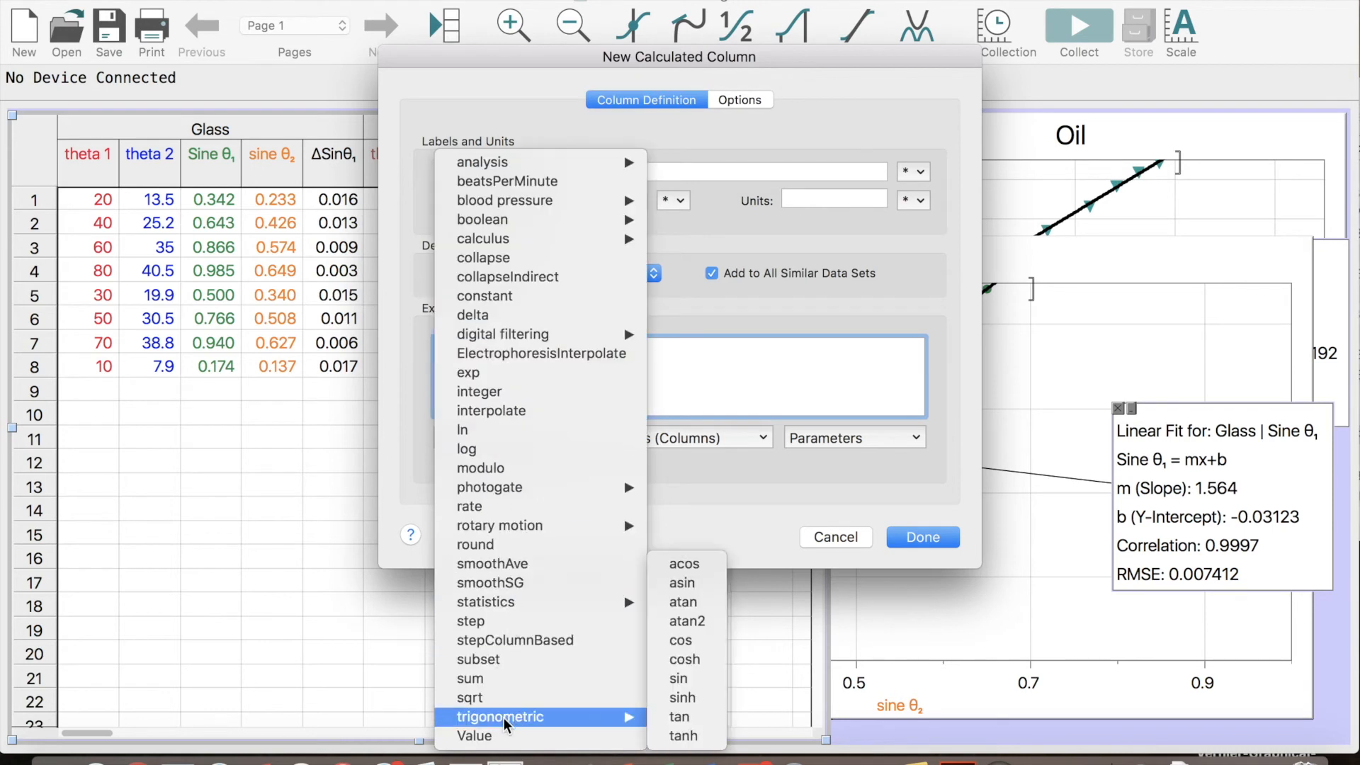
left_click(701, 680)
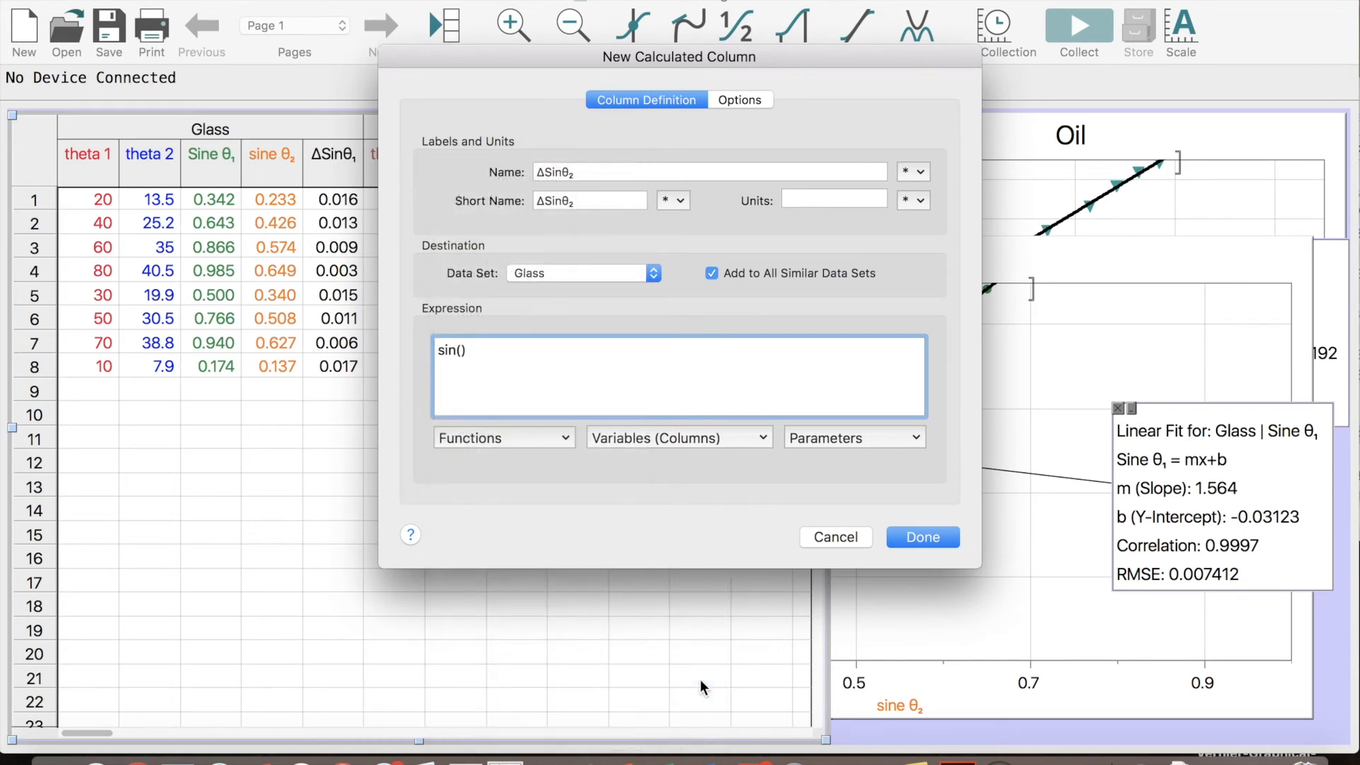
left_click(660, 439)
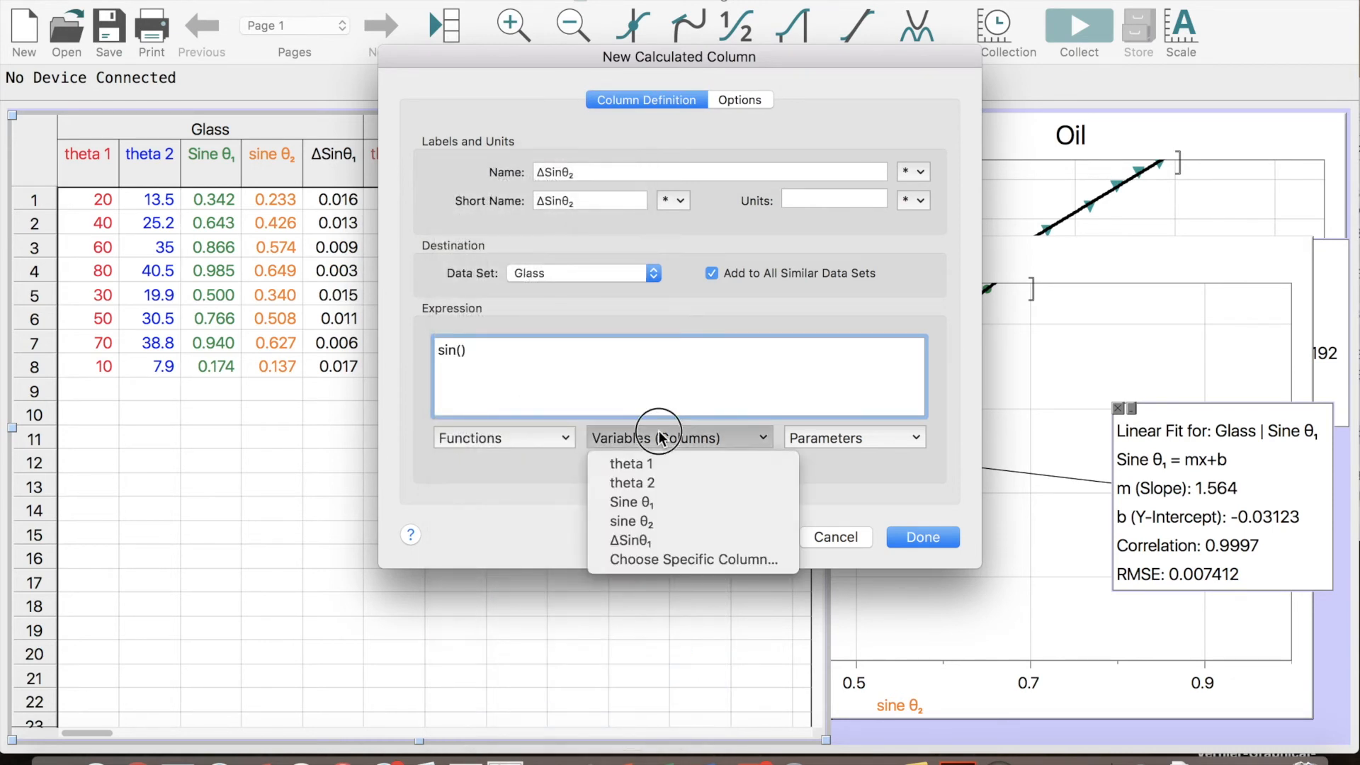
left_click(664, 479)
type("+1")
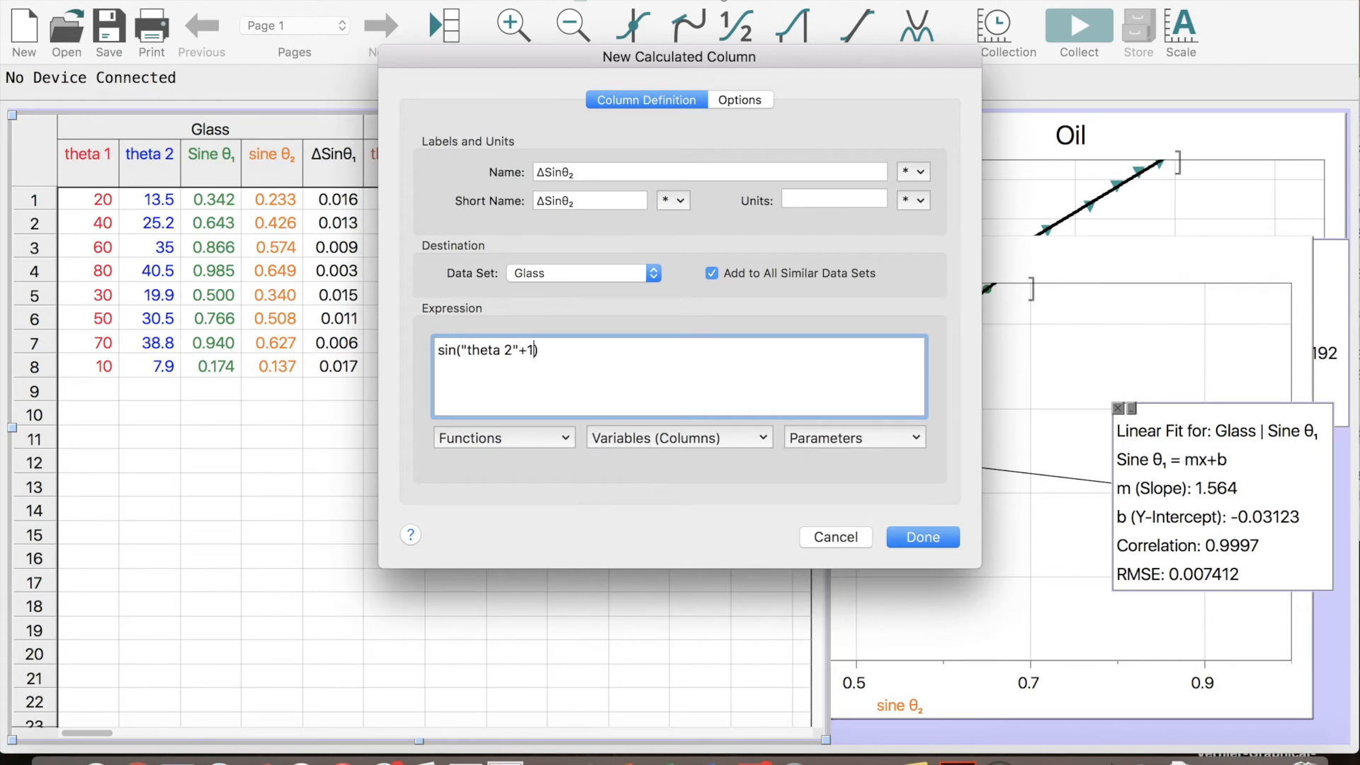
Subtract sin("theta 2"-1), enclose the difference in parentheses, divide it by 2, and create the ΔSinθ₂ column
left_click_drag(556, 345, 416, 350)
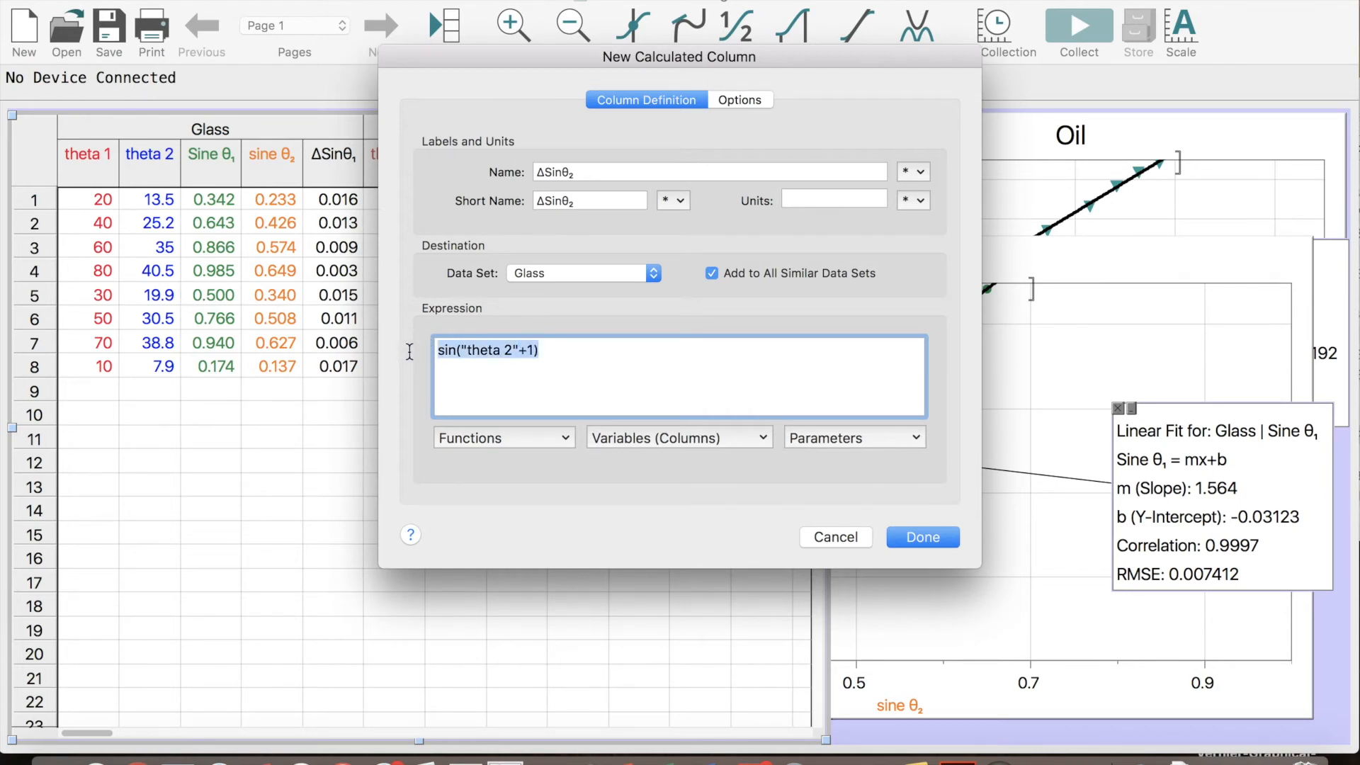
left_click(613, 356)
key("super+v")
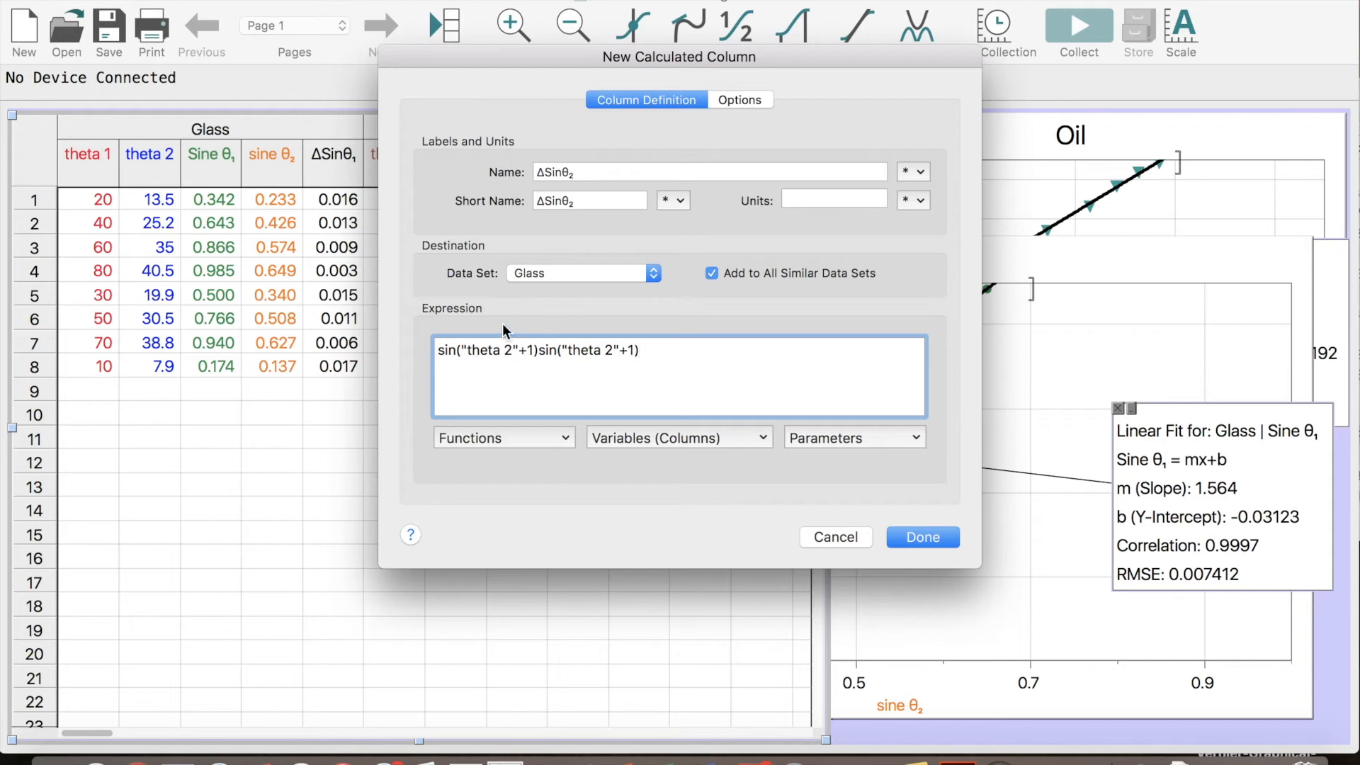
type("-")
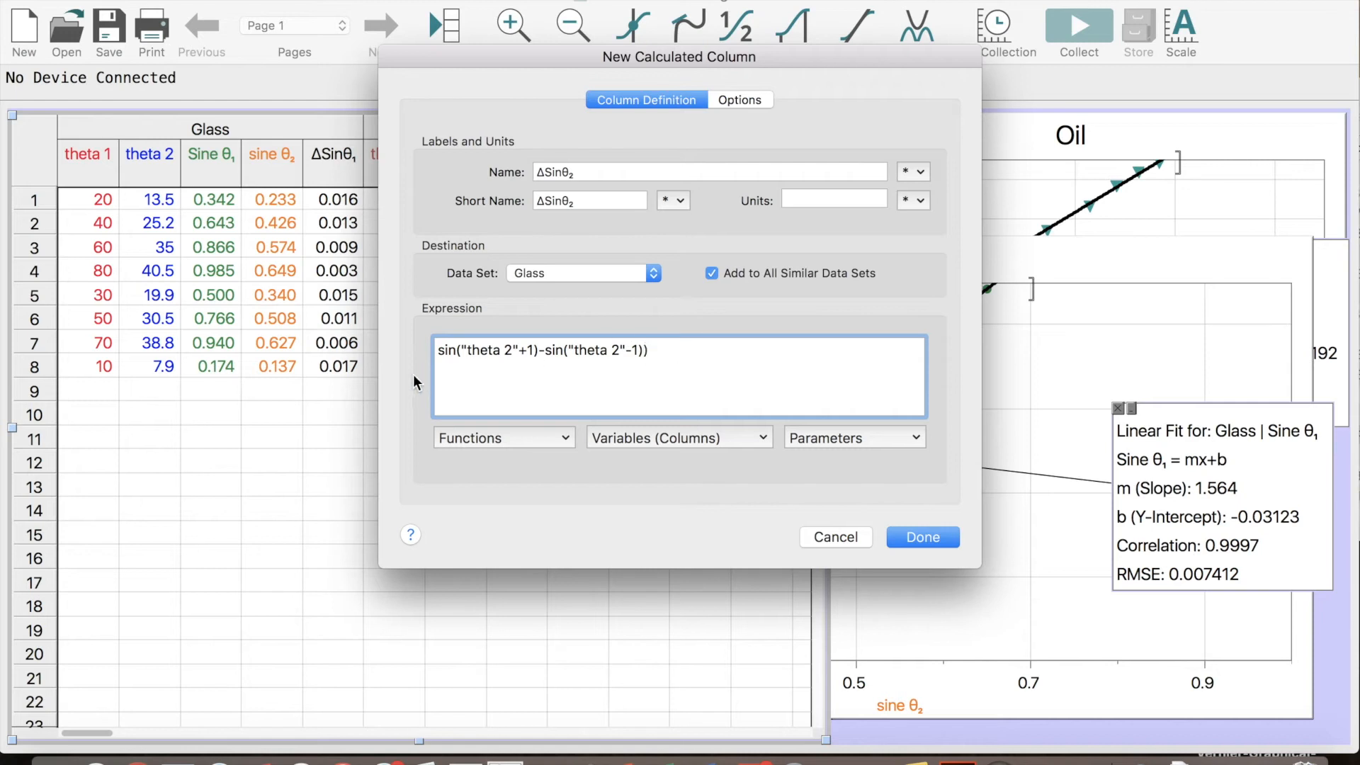
type("(")
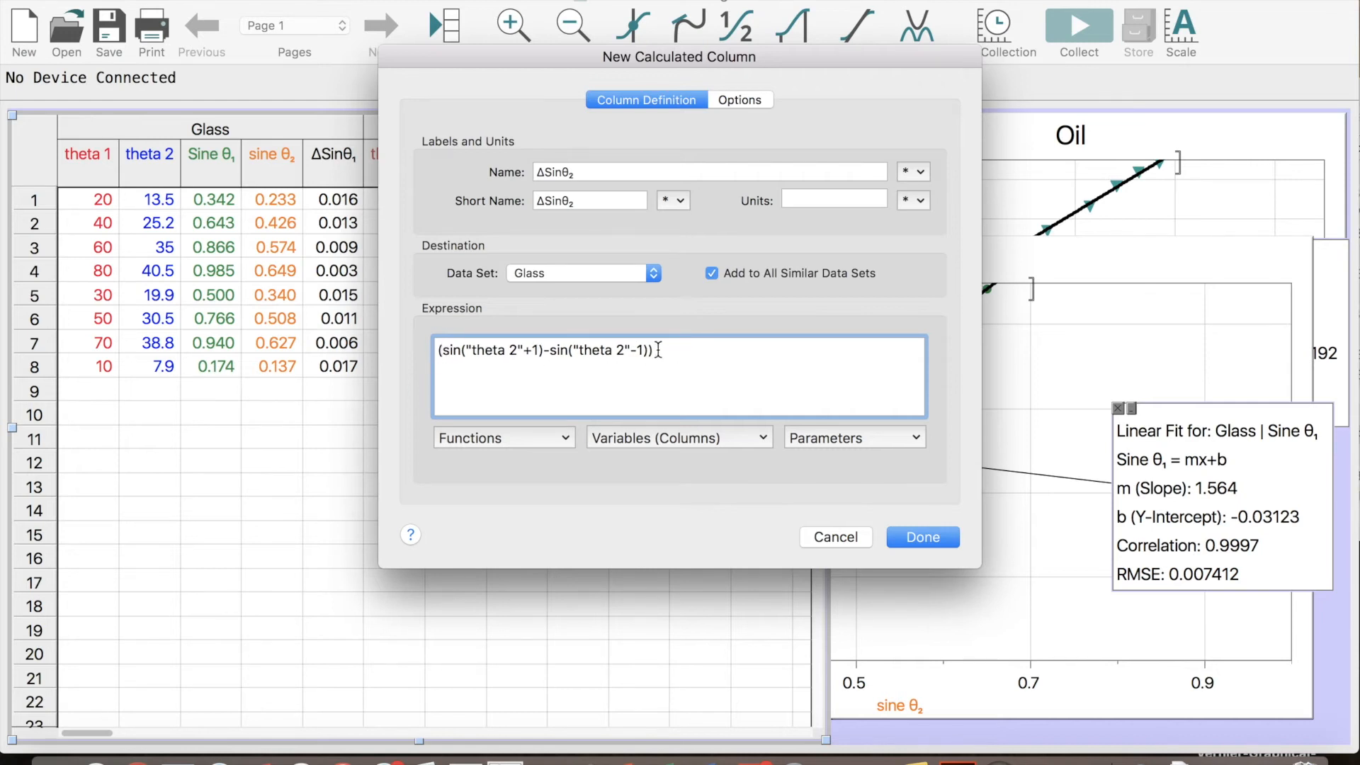
left_click(939, 536)
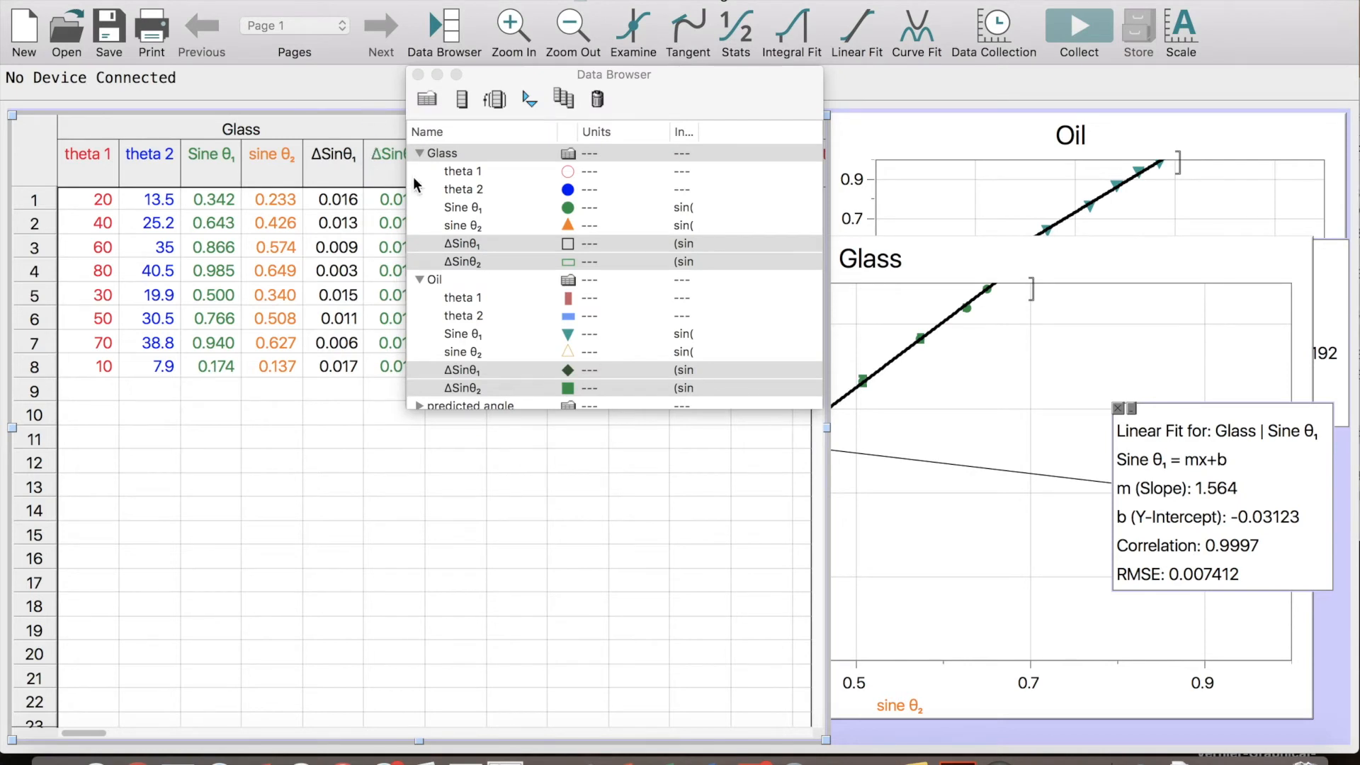
Turn on error bars for the Glass sine θ₂ column, using the fixed values in the Glass|ΔSinθ₂ column
left_click(385, 170)
left_click_drag(459, 70, 575, 80)
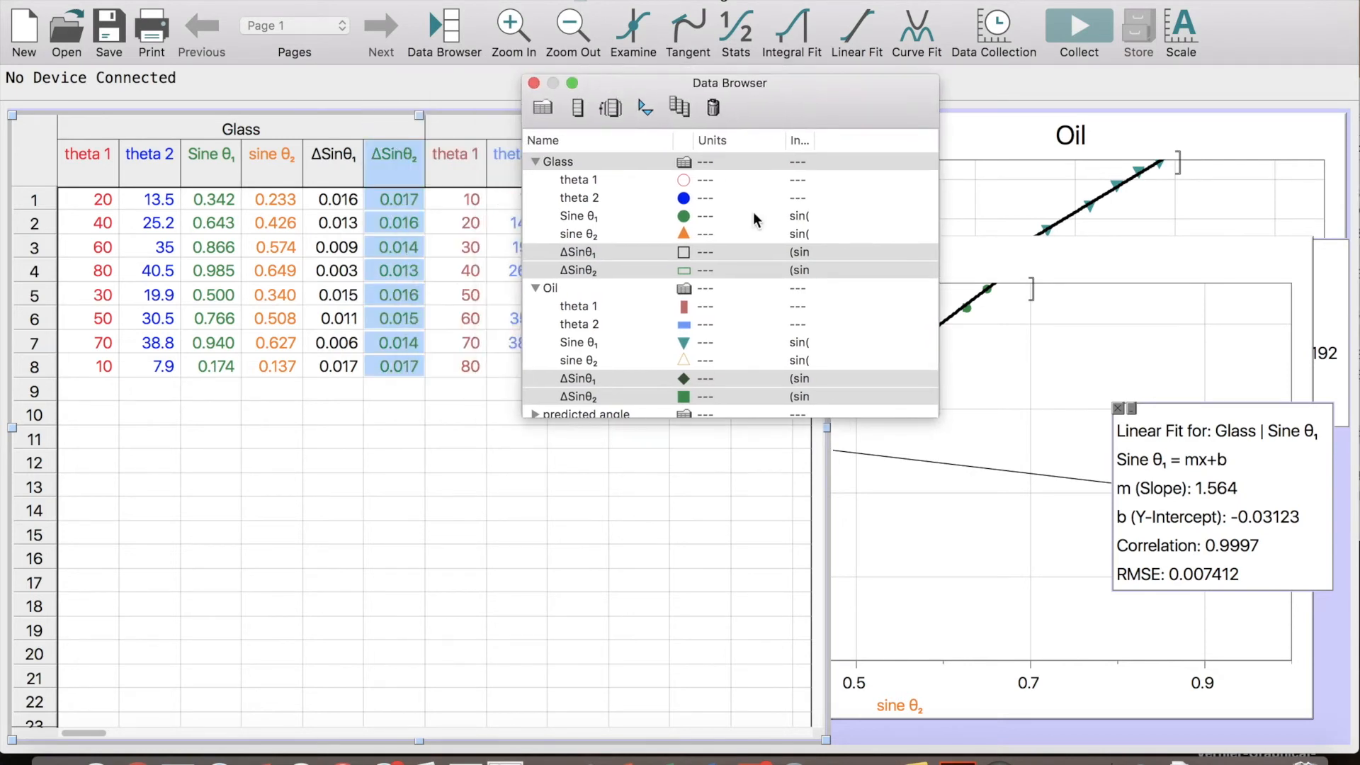
double_click(268, 172)
left_click(729, 276)
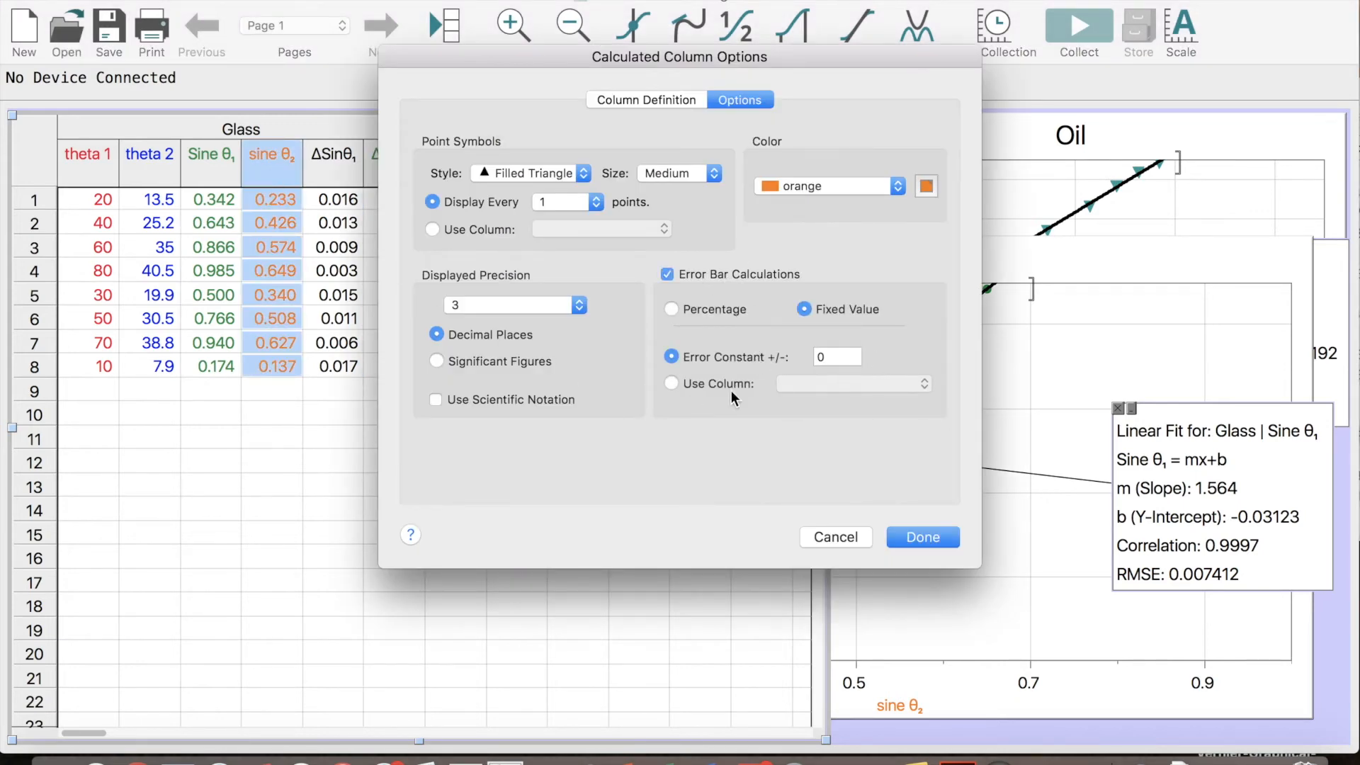
left_click(691, 383)
left_click(850, 384)
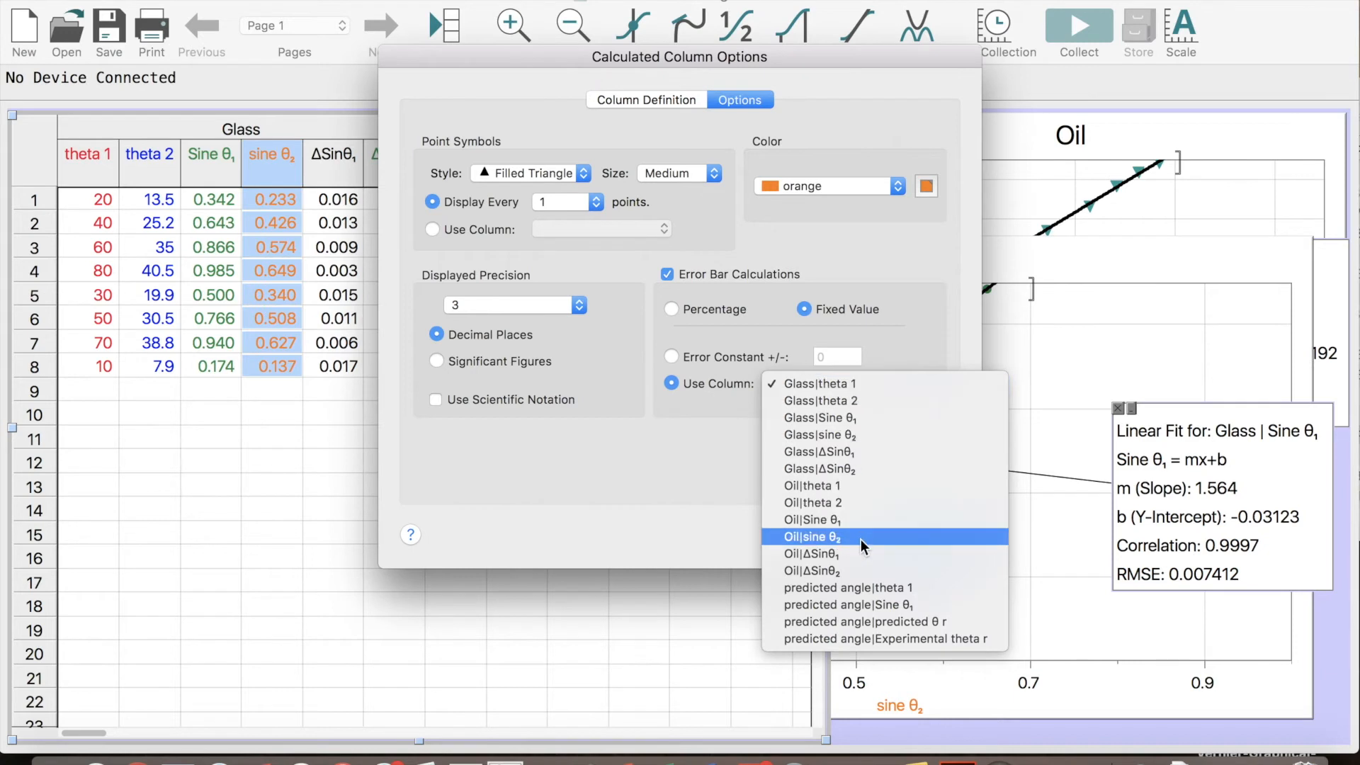
left_click(873, 474)
Set the Glass sine θ₂ point symbols to Filled Circle at Tiny size and apply the column options
left_click(665, 177)
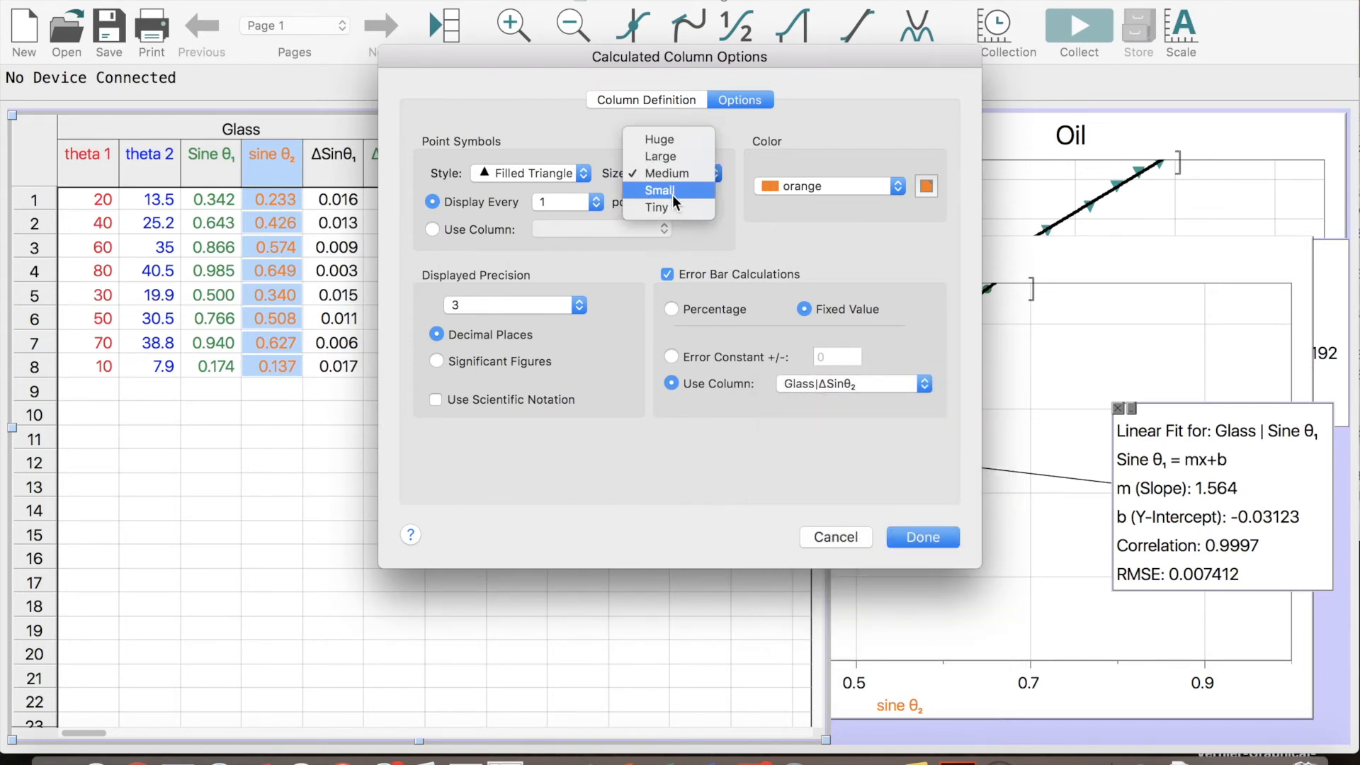
left_click(673, 209)
left_click(563, 174)
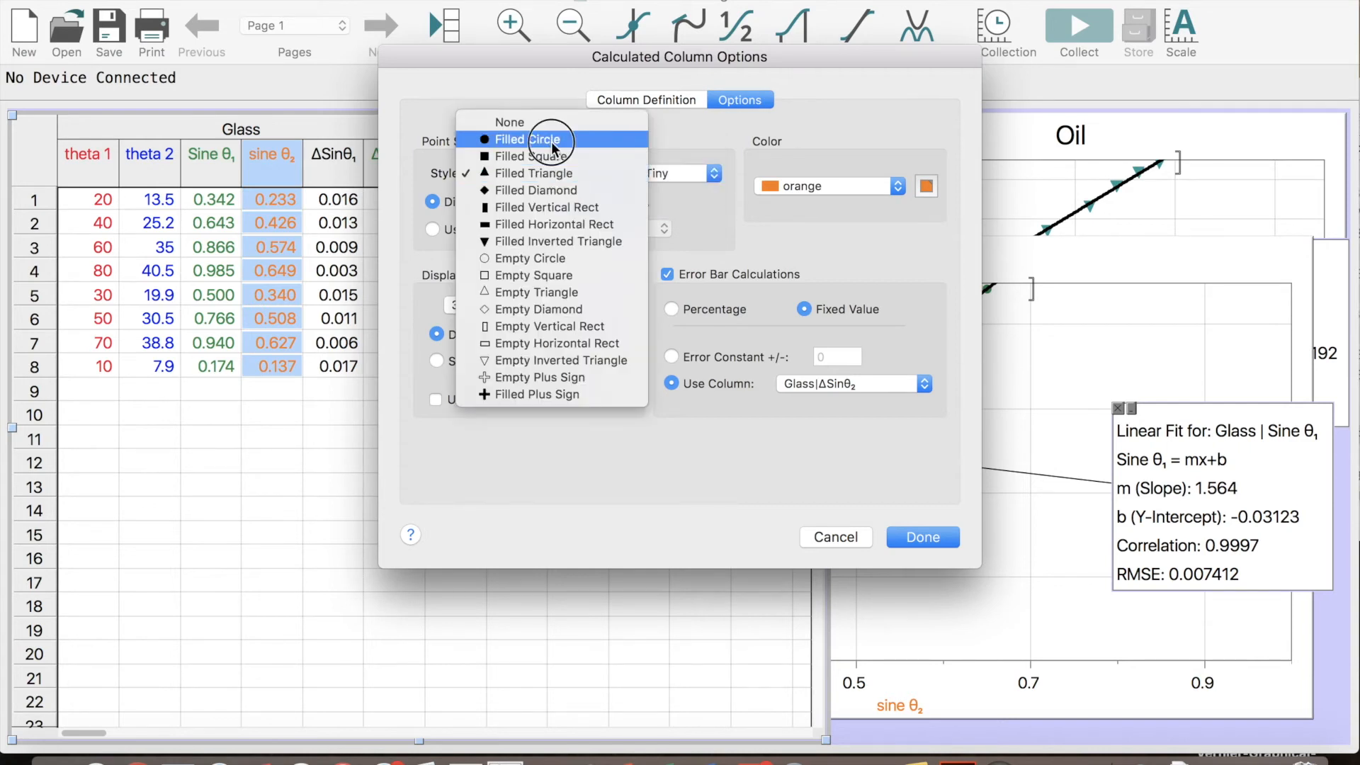
left_click(551, 140)
left_click(906, 532)
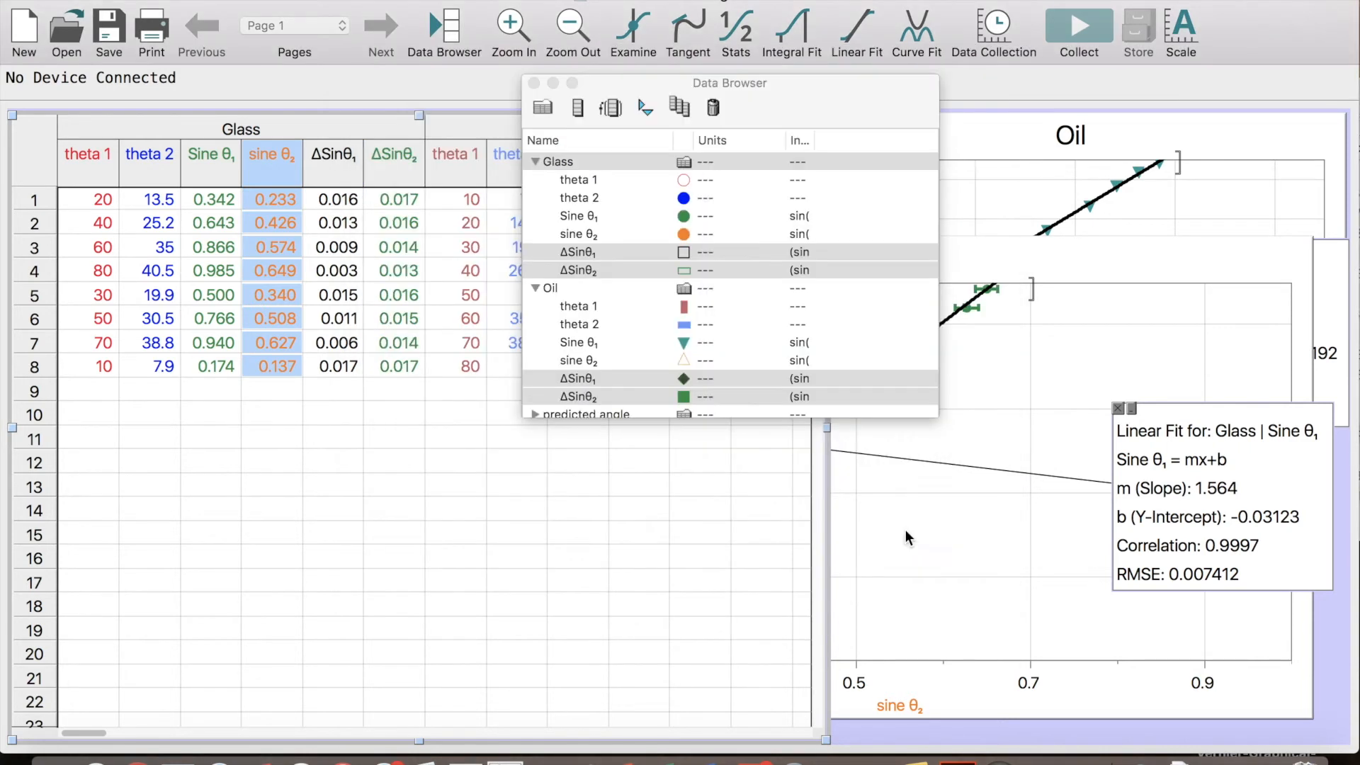
Bring the Glass graph to the front, close the Data Browser, and enlarge the graph over the data table
left_click(1058, 339)
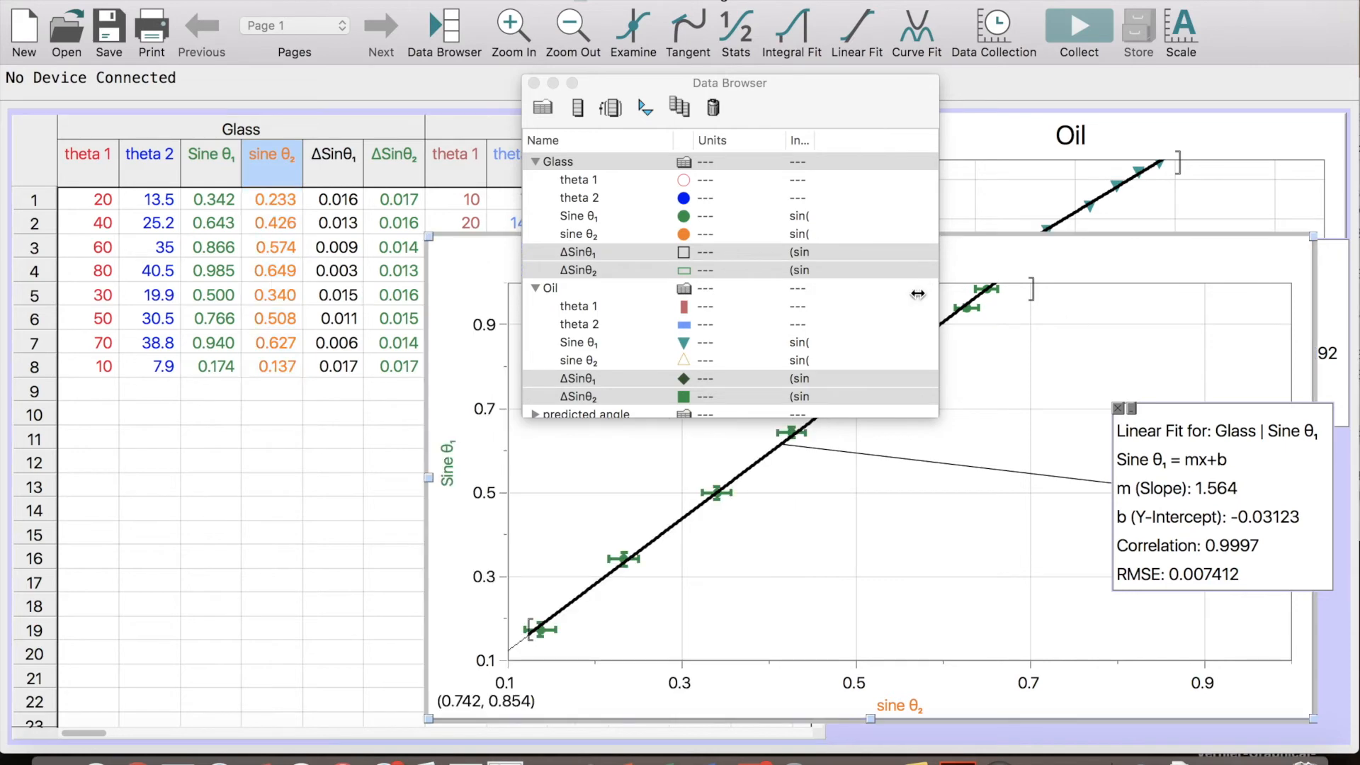
left_click(534, 83)
left_click_drag(431, 238, 194, 145)
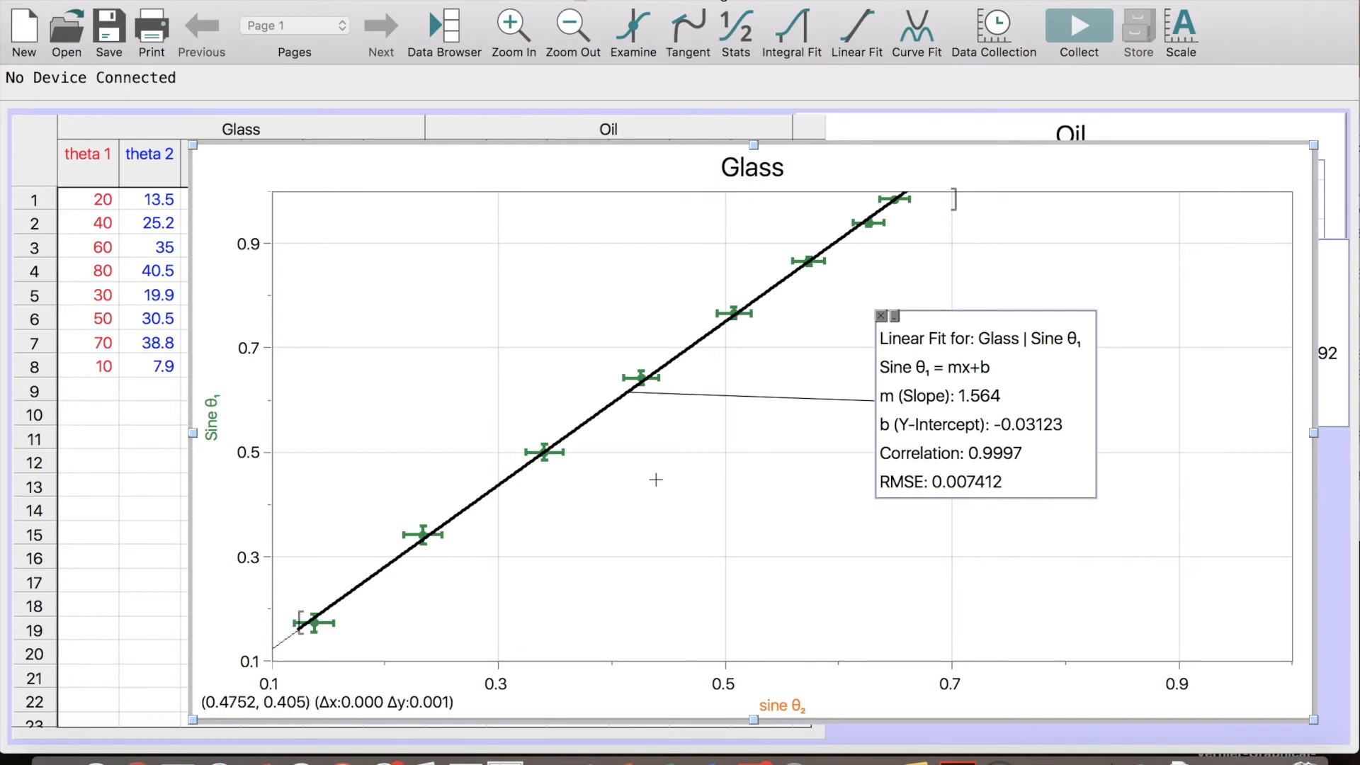
Reposition and resize the Glass graph to fill most of the page, and move its Linear Fit box away from the line
left_click_drag(343, 170, 747, 117)
left_click_drag(716, 288, 753, 459)
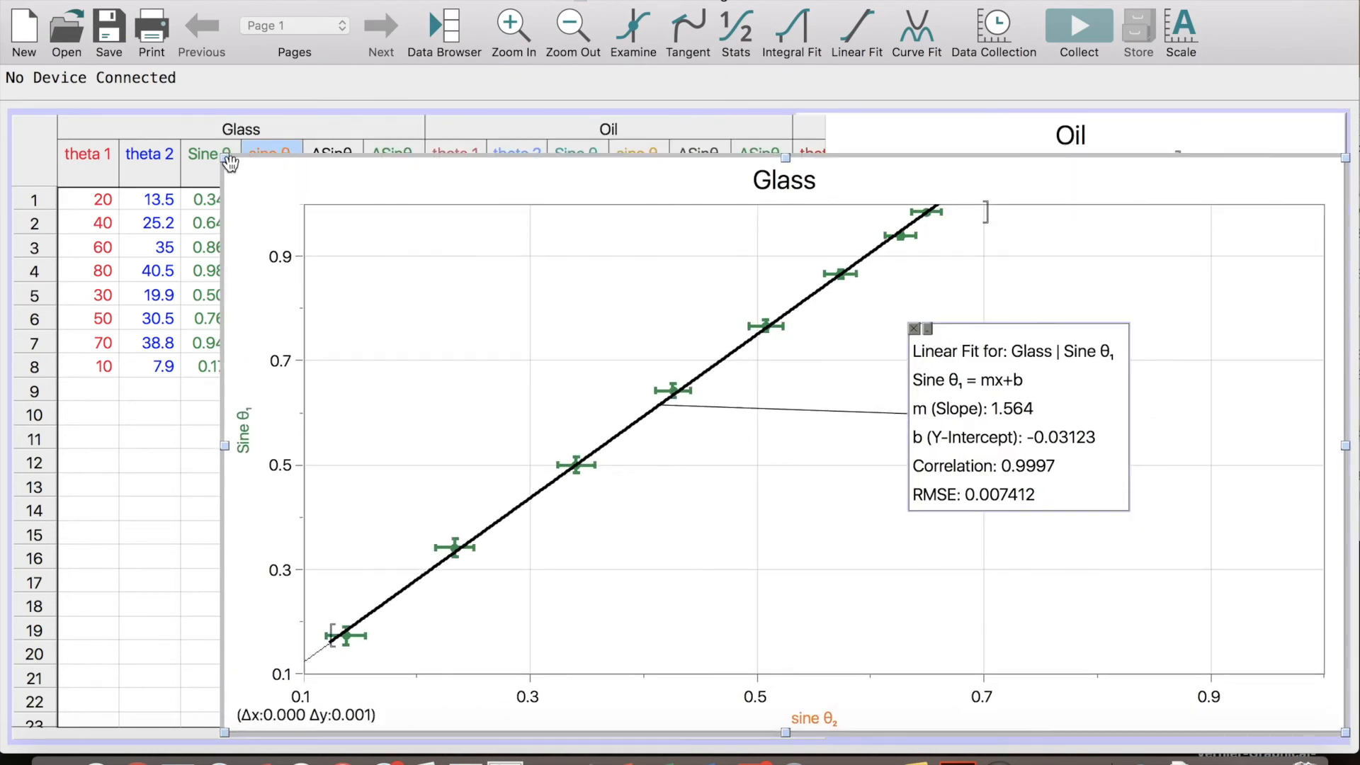
left_click_drag(226, 158, 460, 228)
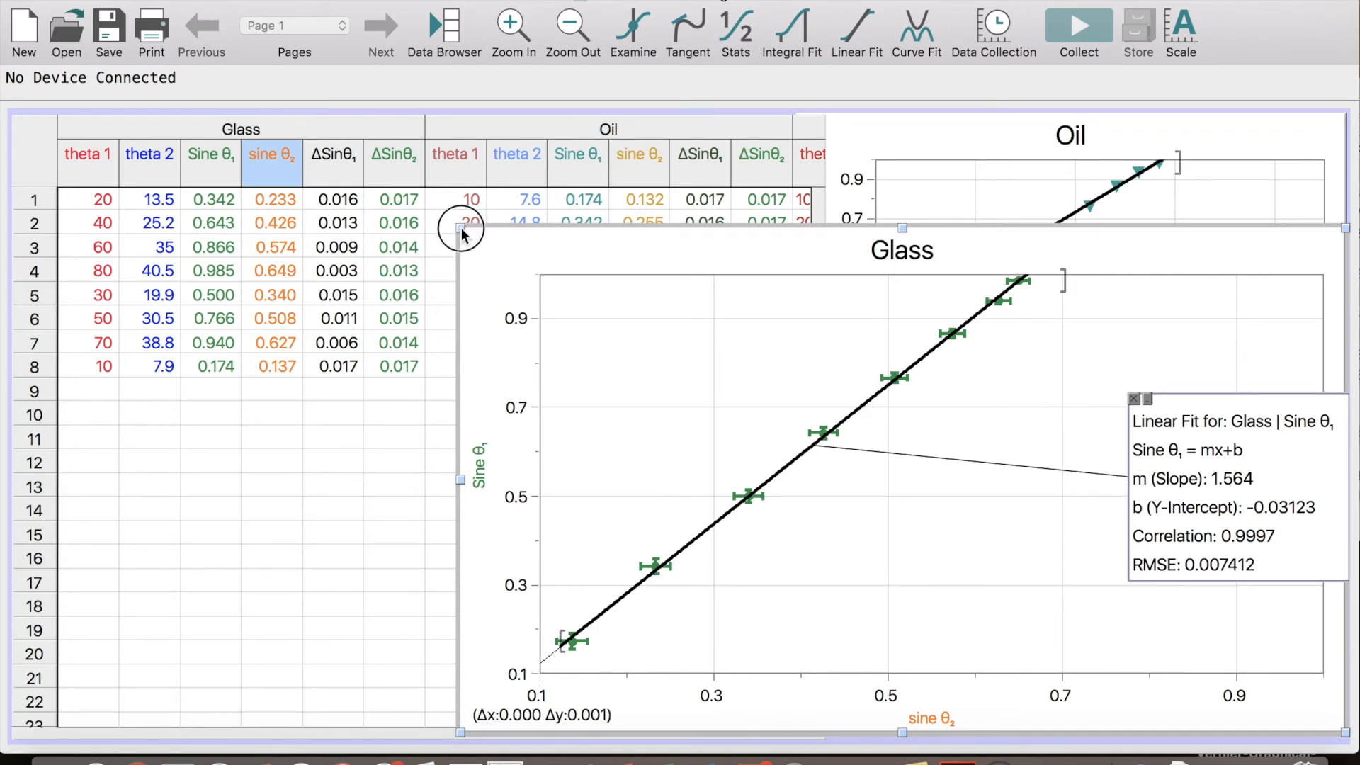
left_click_drag(460, 234, 215, 107)
left_click_drag(1077, 353, 1174, 421)
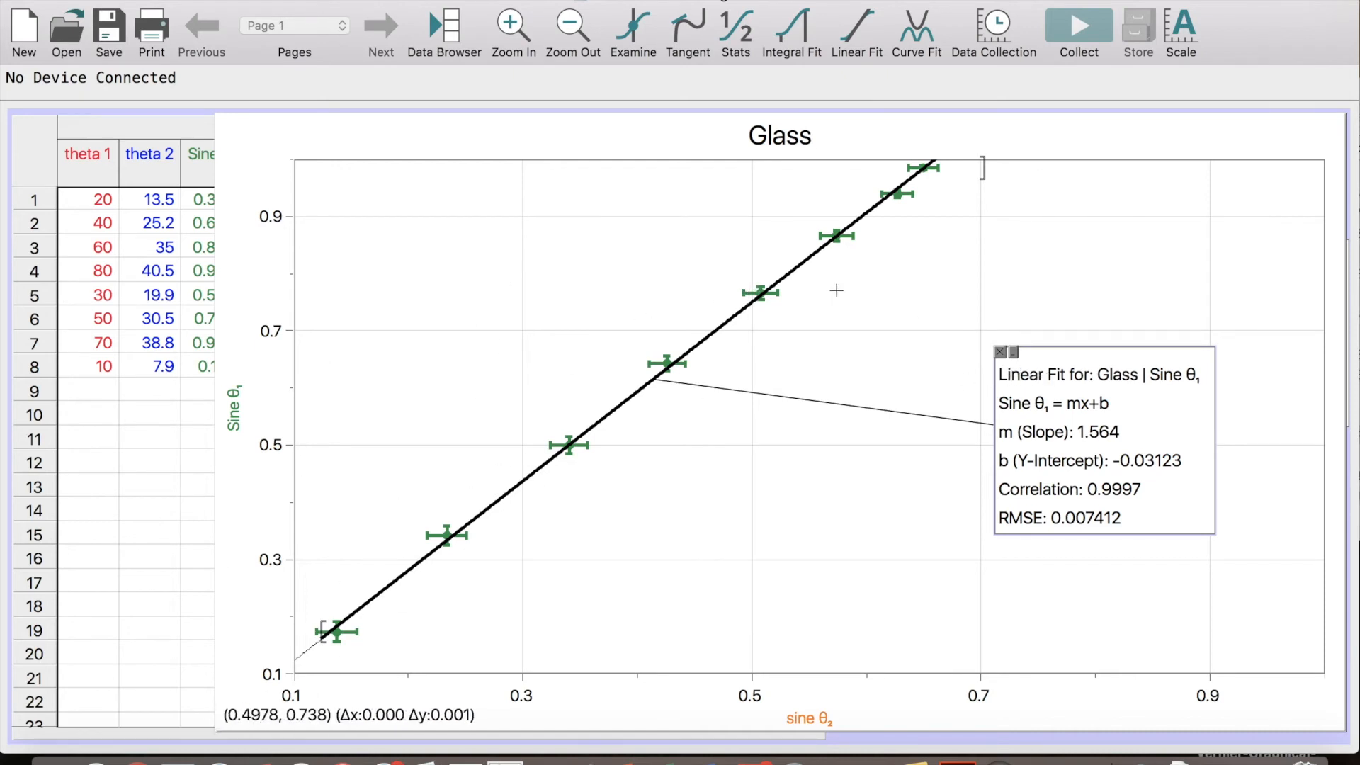
Select all the Glass data points, fit a linear mx+b curve, and add it to the graph as a Manual fit
left_click_drag(310, 643, 955, 157)
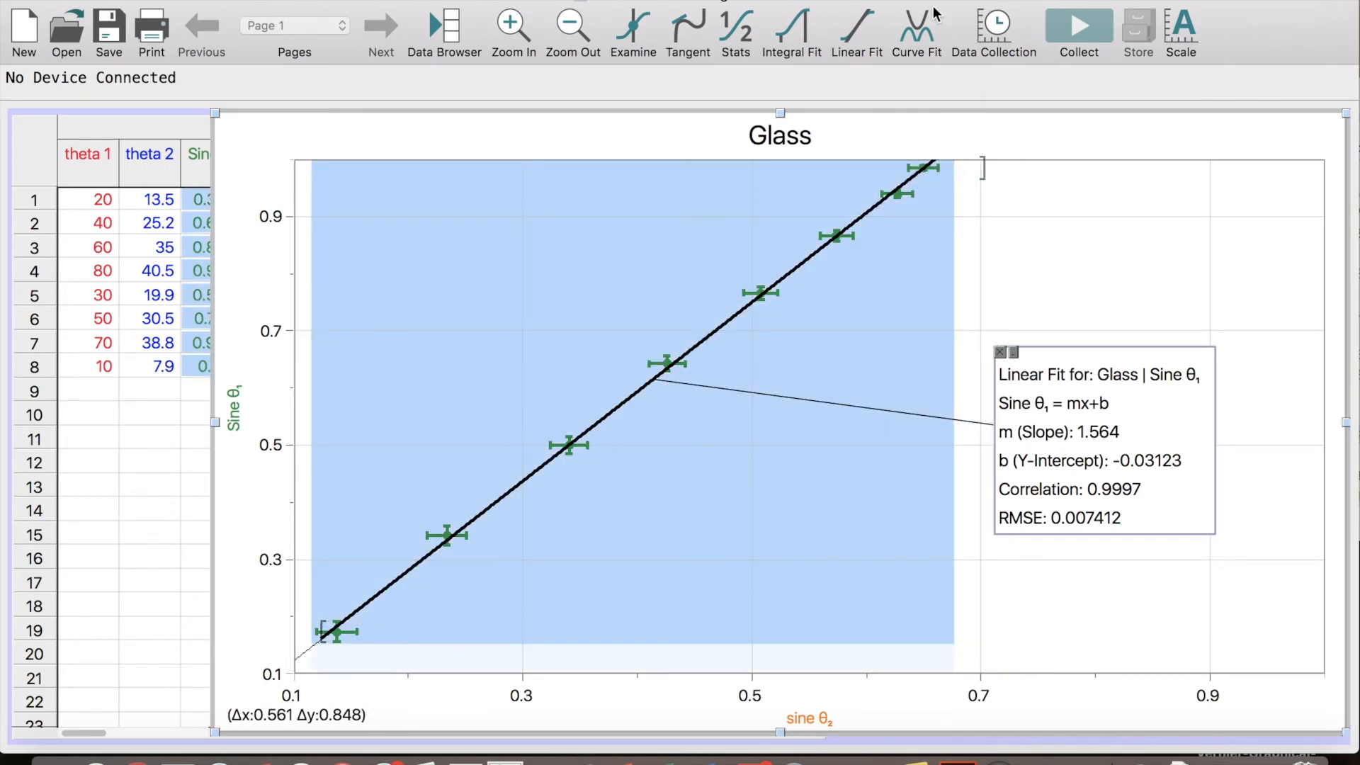
left_click(918, 25)
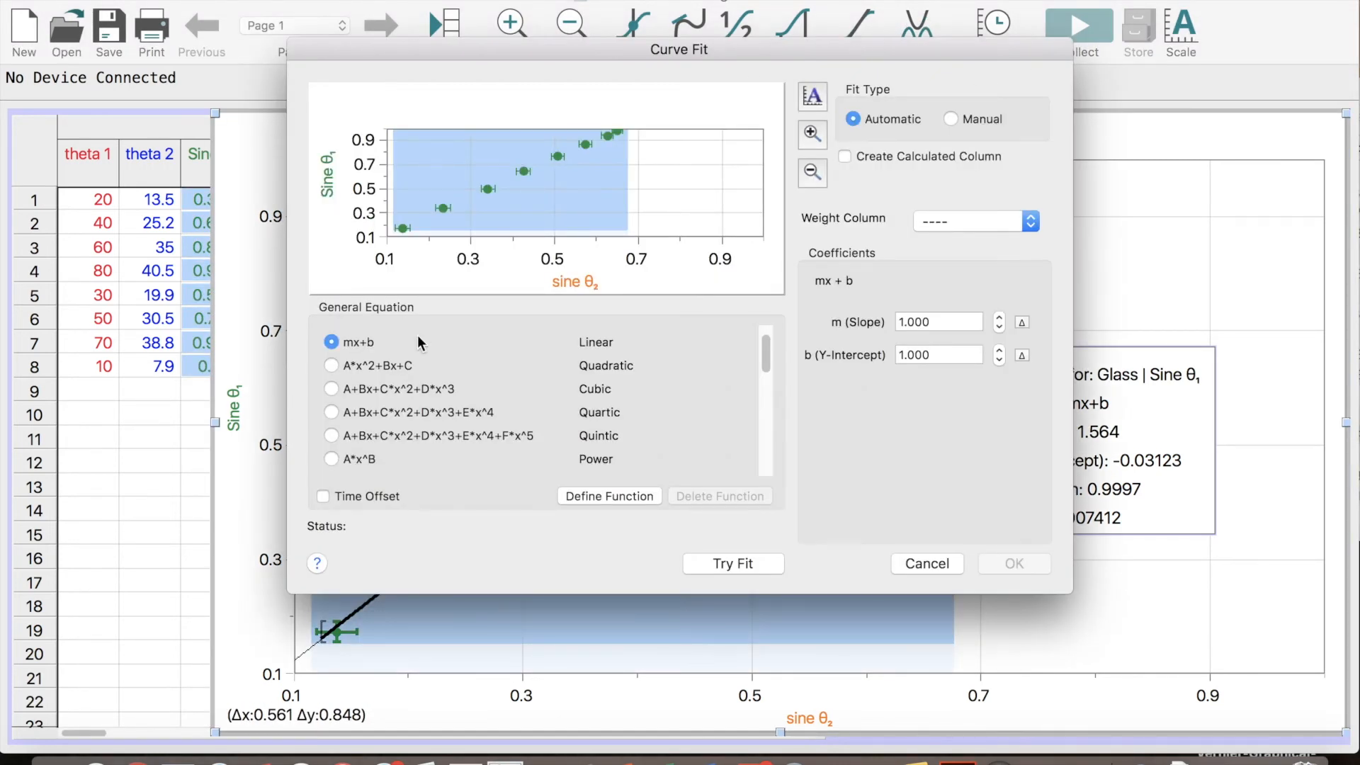
left_click(726, 564)
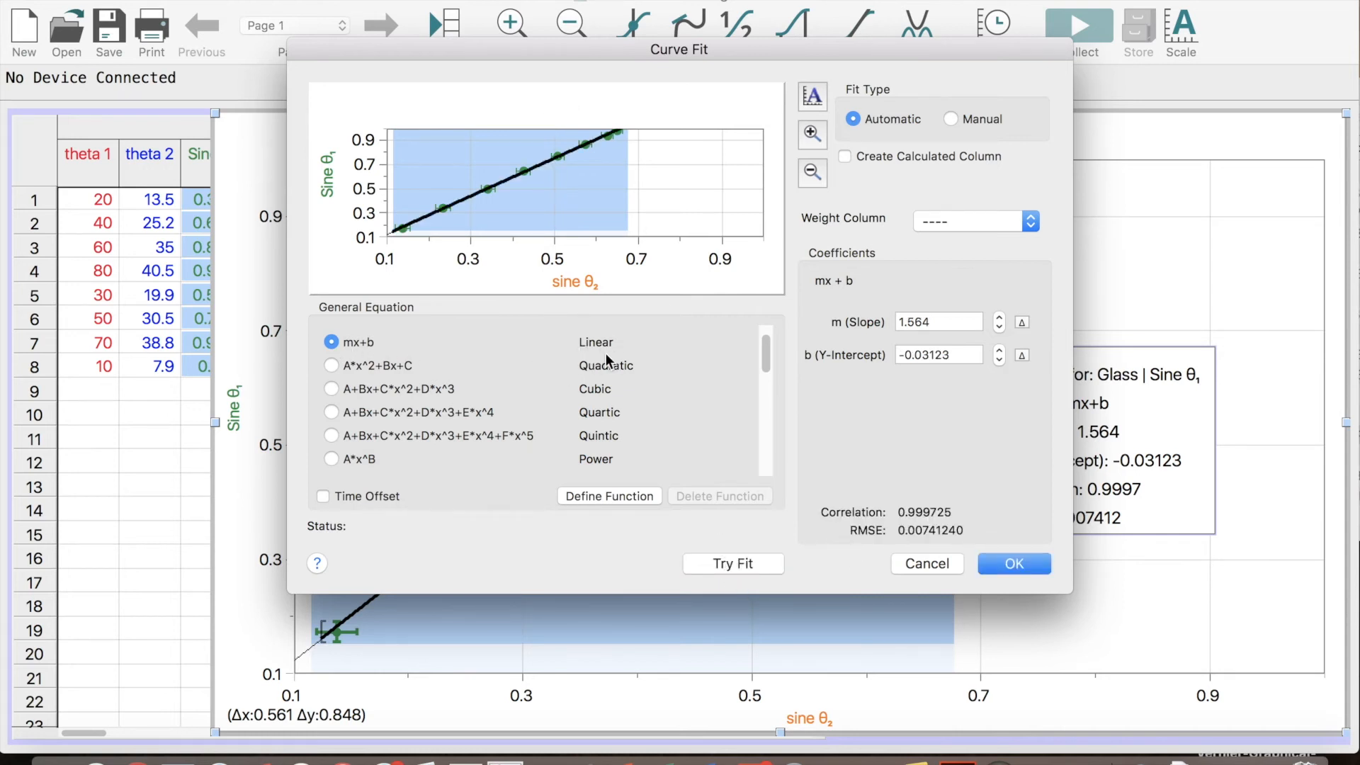
left_click(958, 119)
left_click(1014, 564)
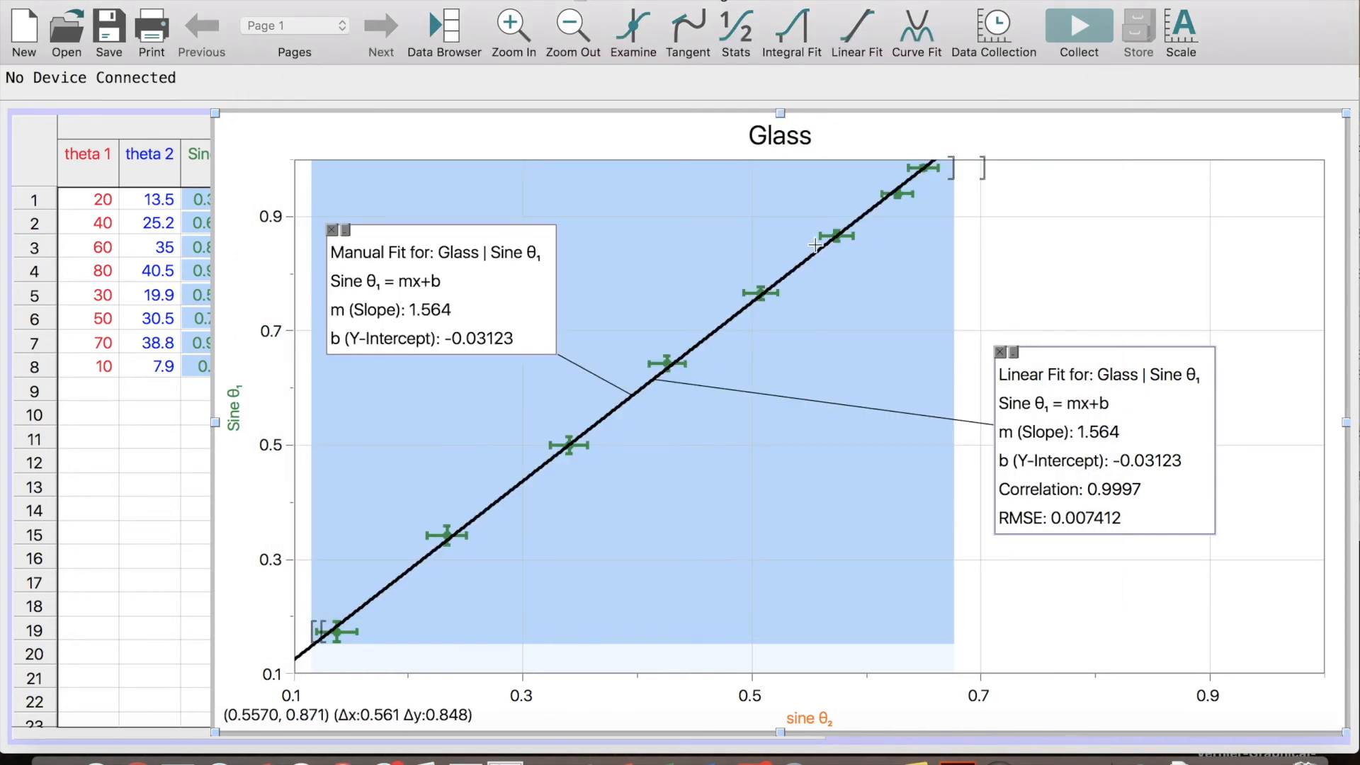
Enable Line Drag for the manual fit and tilt its line steeper through the error bars, to a slope of about 1.666
double_click(470, 299)
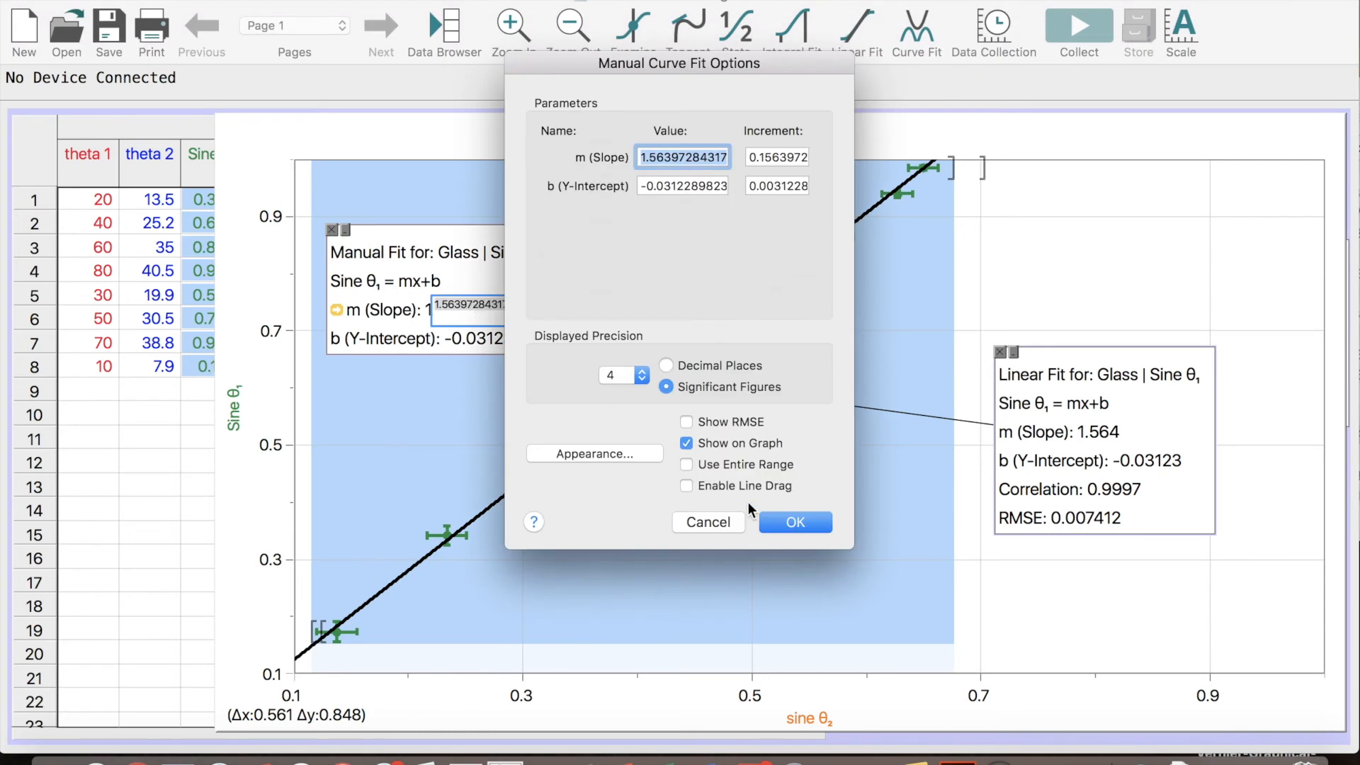
left_click(772, 486)
left_click(814, 522)
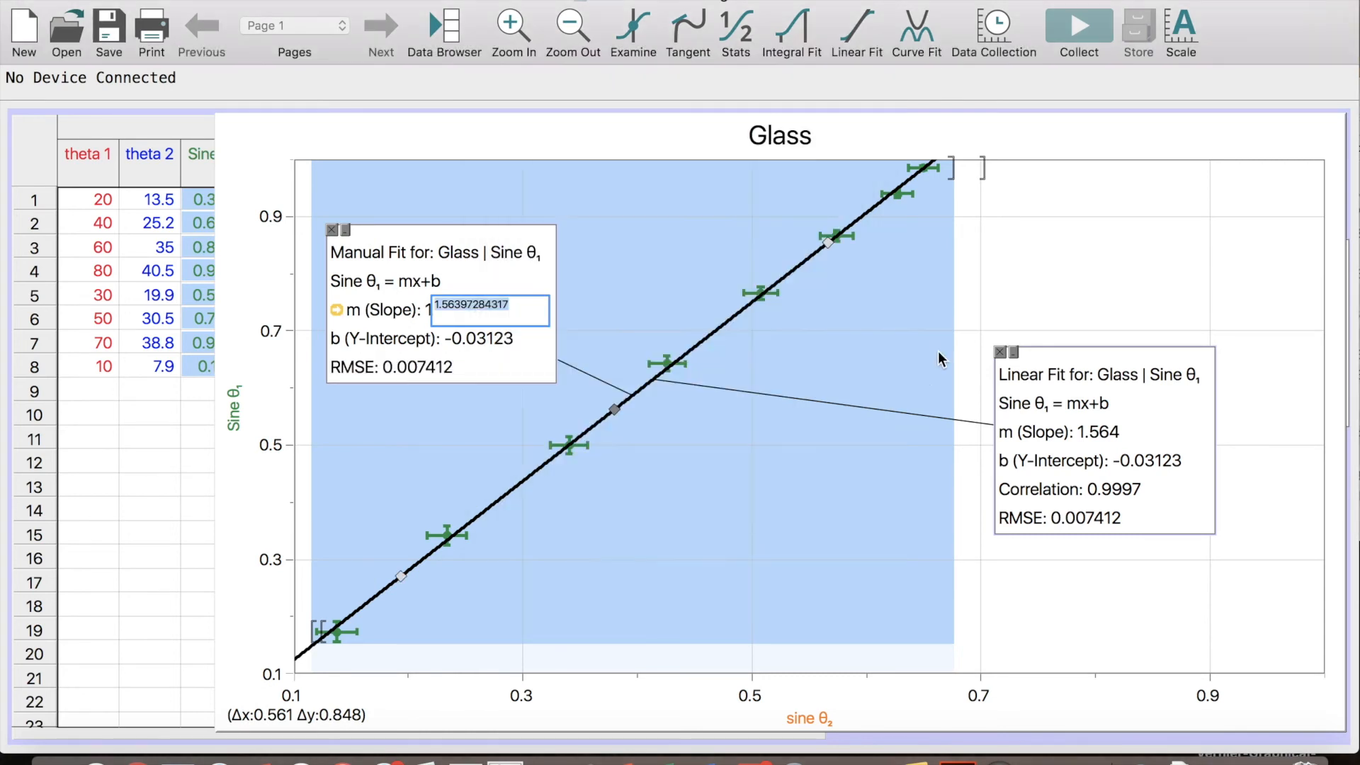
mouse_move(829, 236)
left_mouse_down()
mouse_move(819, 219)
mouse_move(837, 232)
left_mouse_up()
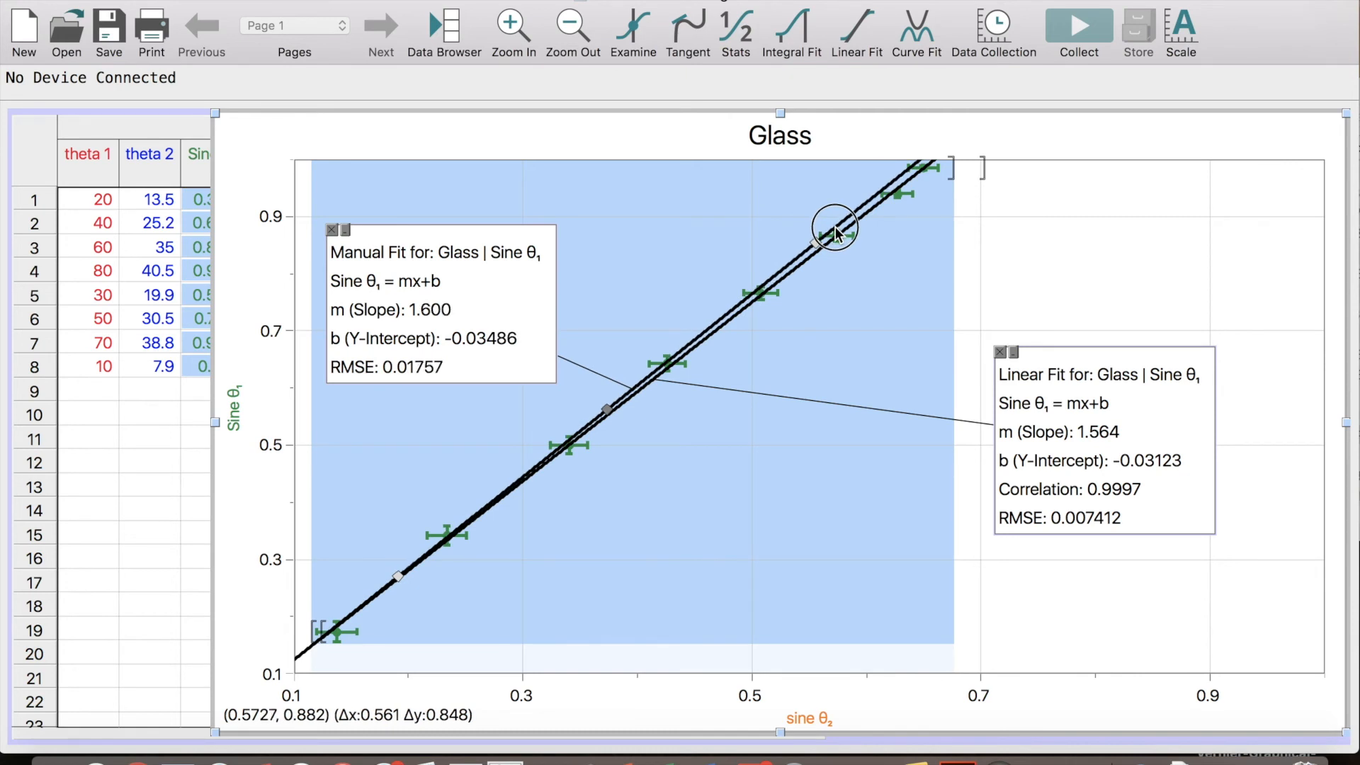
left_click(399, 575)
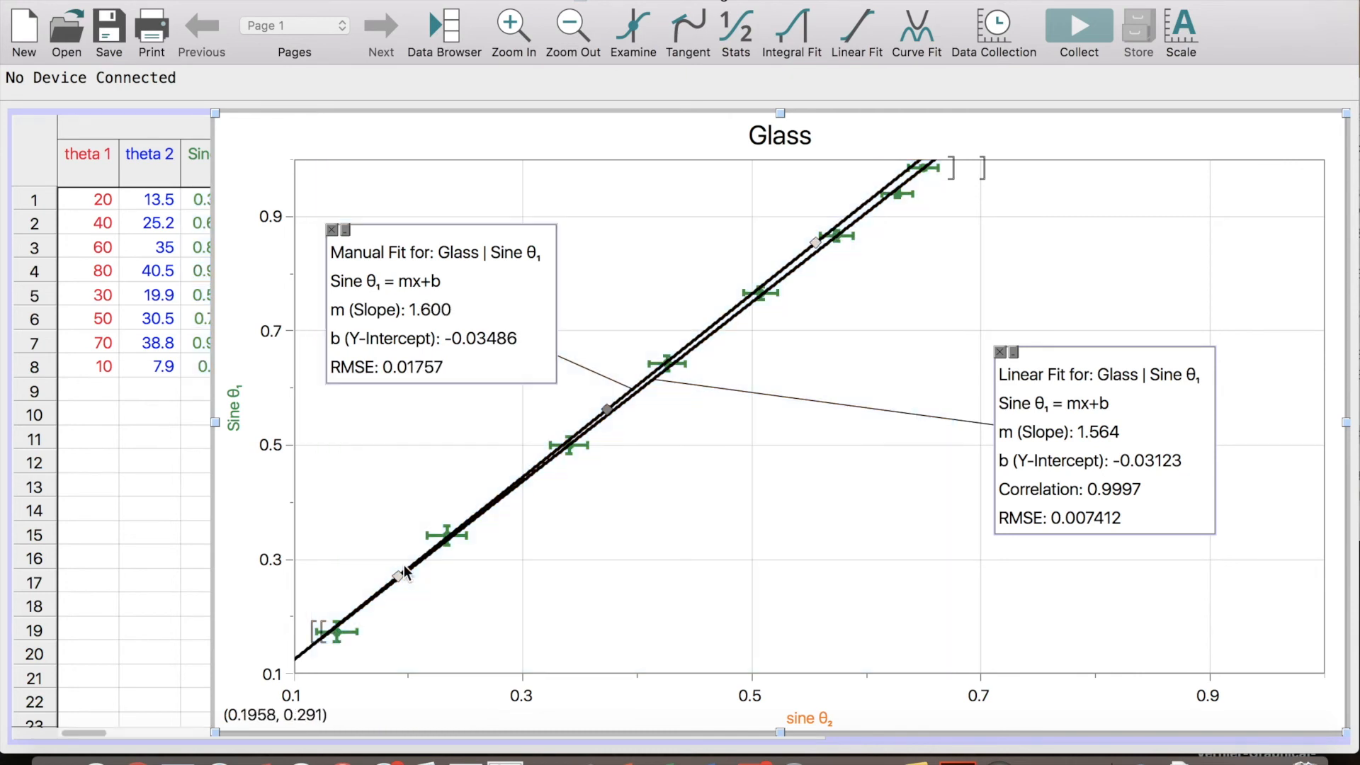
left_click_drag(399, 575, 405, 587)
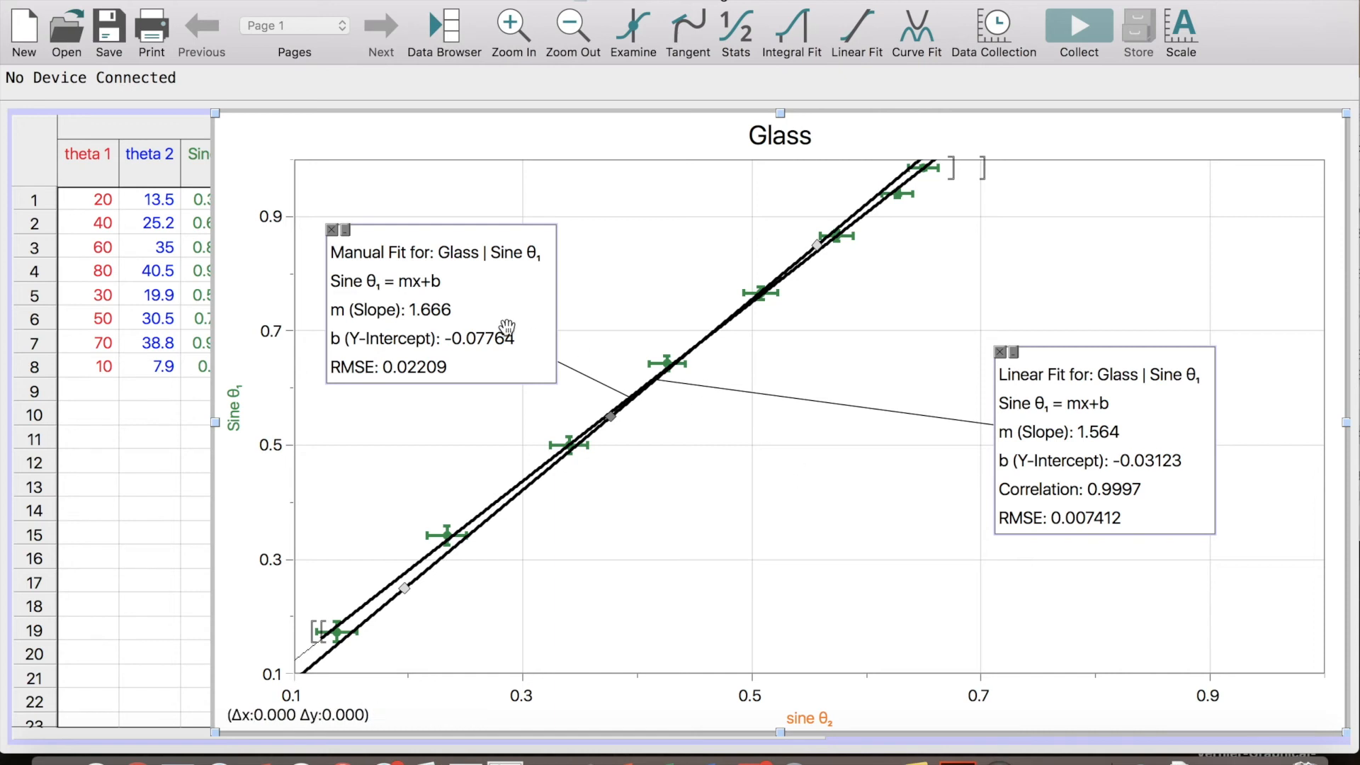
Turn off Line Drag for the steep manual fit on the Glass graph to lock its line
double_click(510, 291)
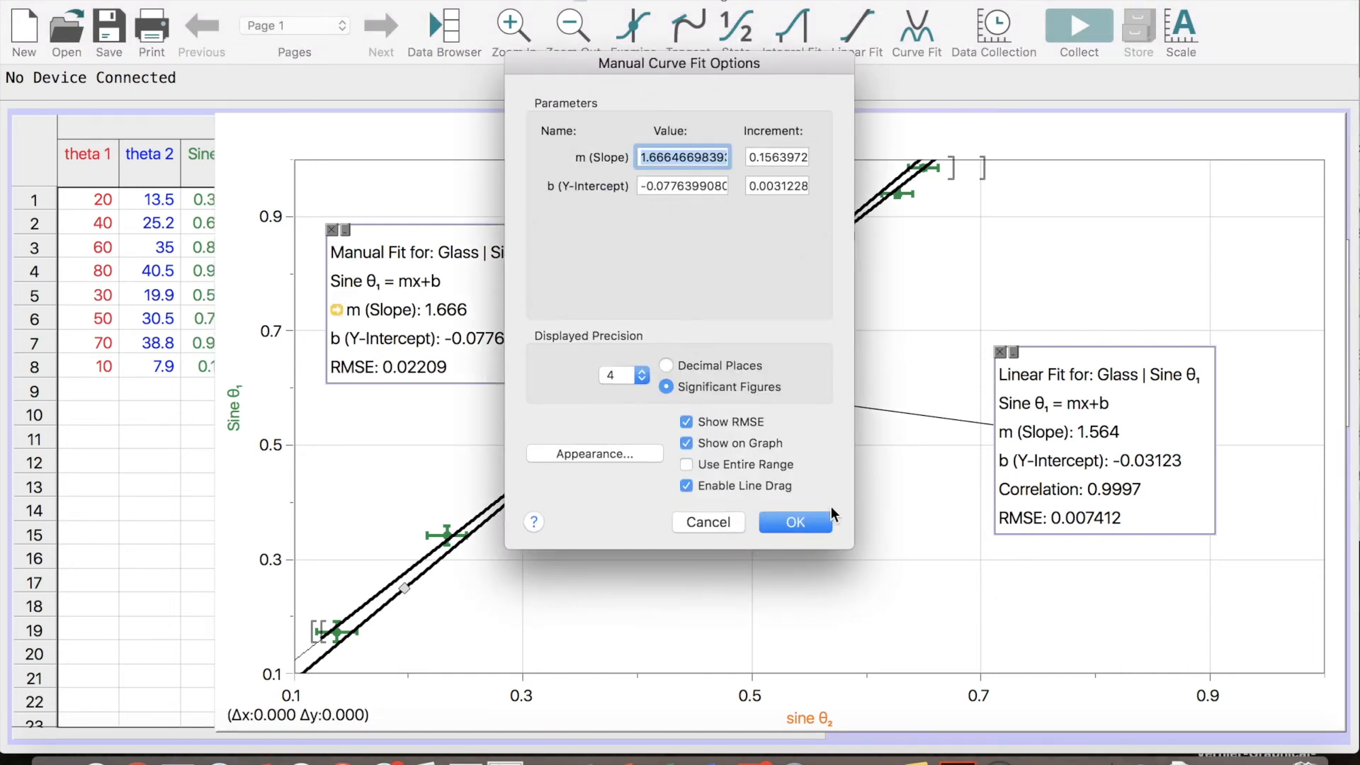
left_click(765, 486)
left_click(801, 521)
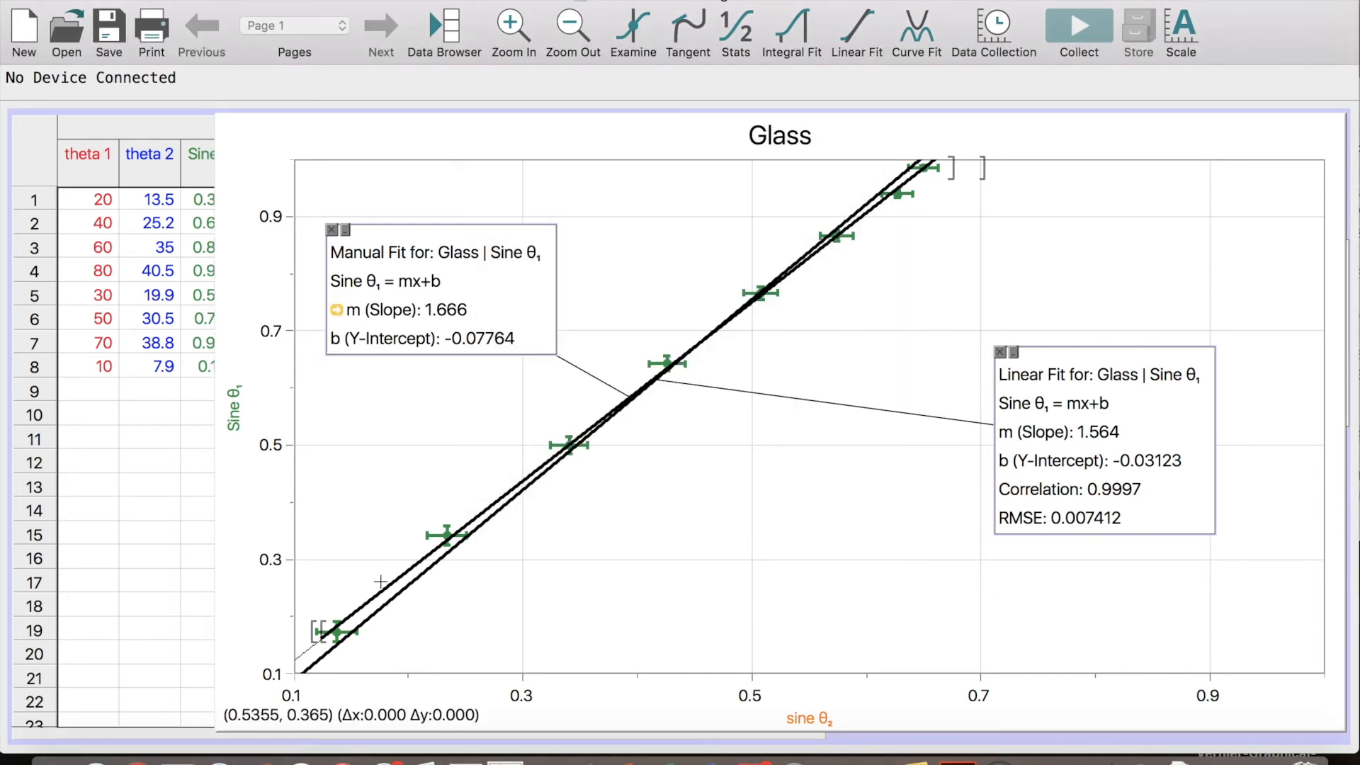
Select all the Glass data points, add a second Manual mx+b fit, and move its box clear of the first manual fit's box
left_click_drag(318, 651, 972, 153)
left_click(908, 39)
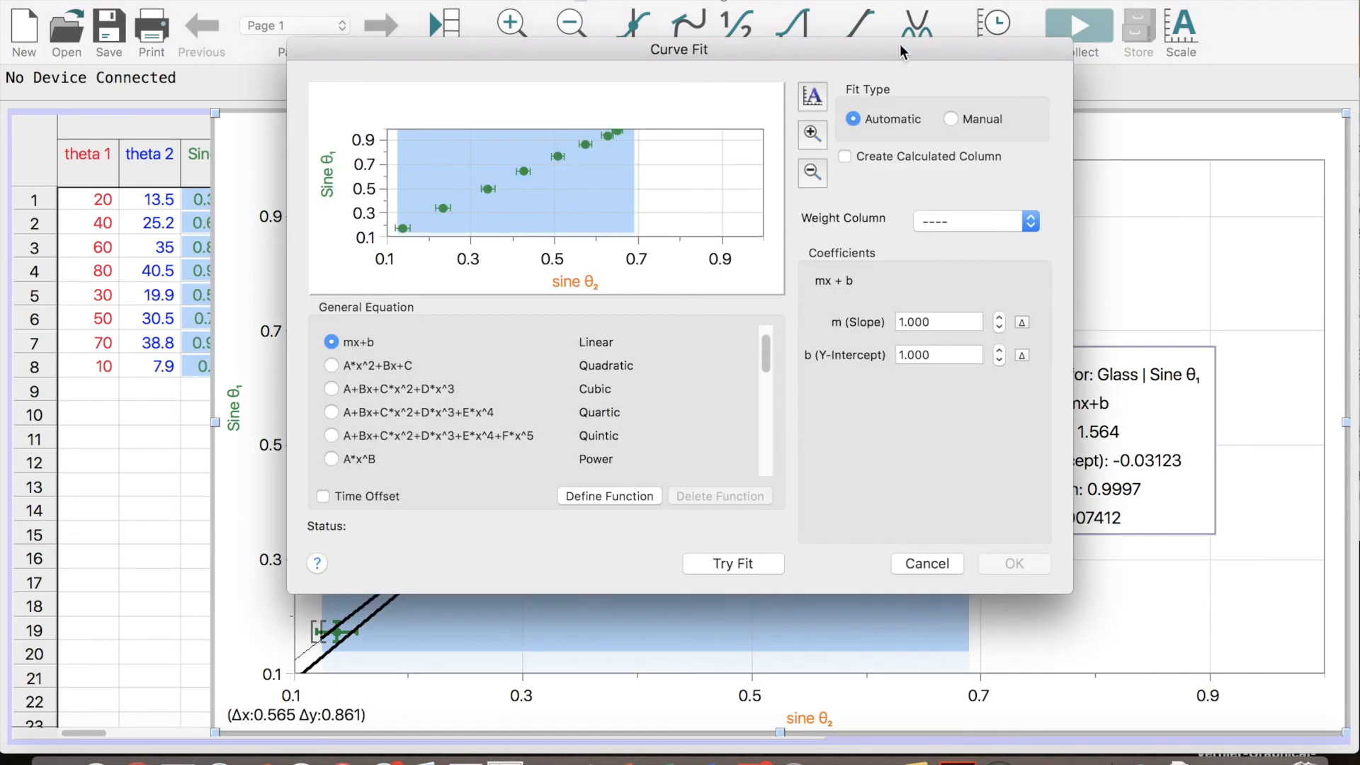
left_click(705, 563)
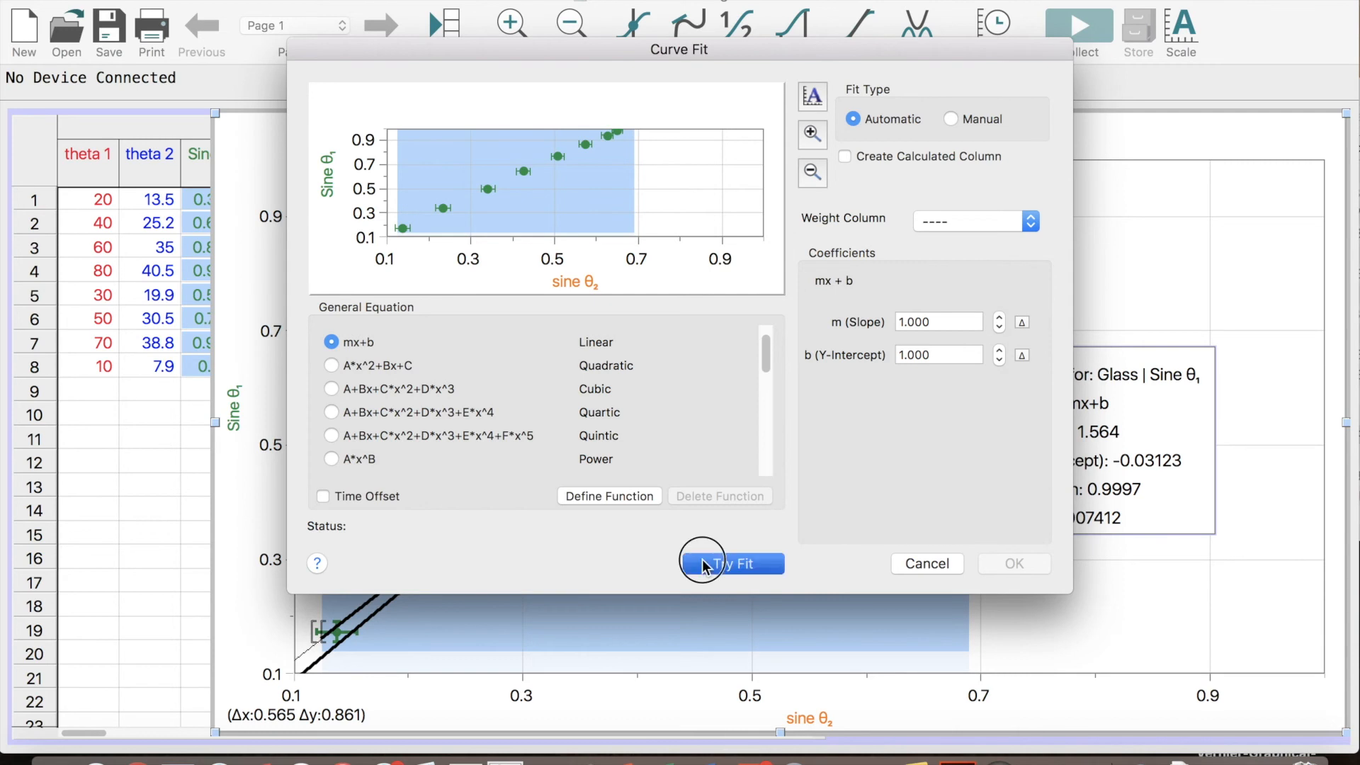
left_click(952, 119)
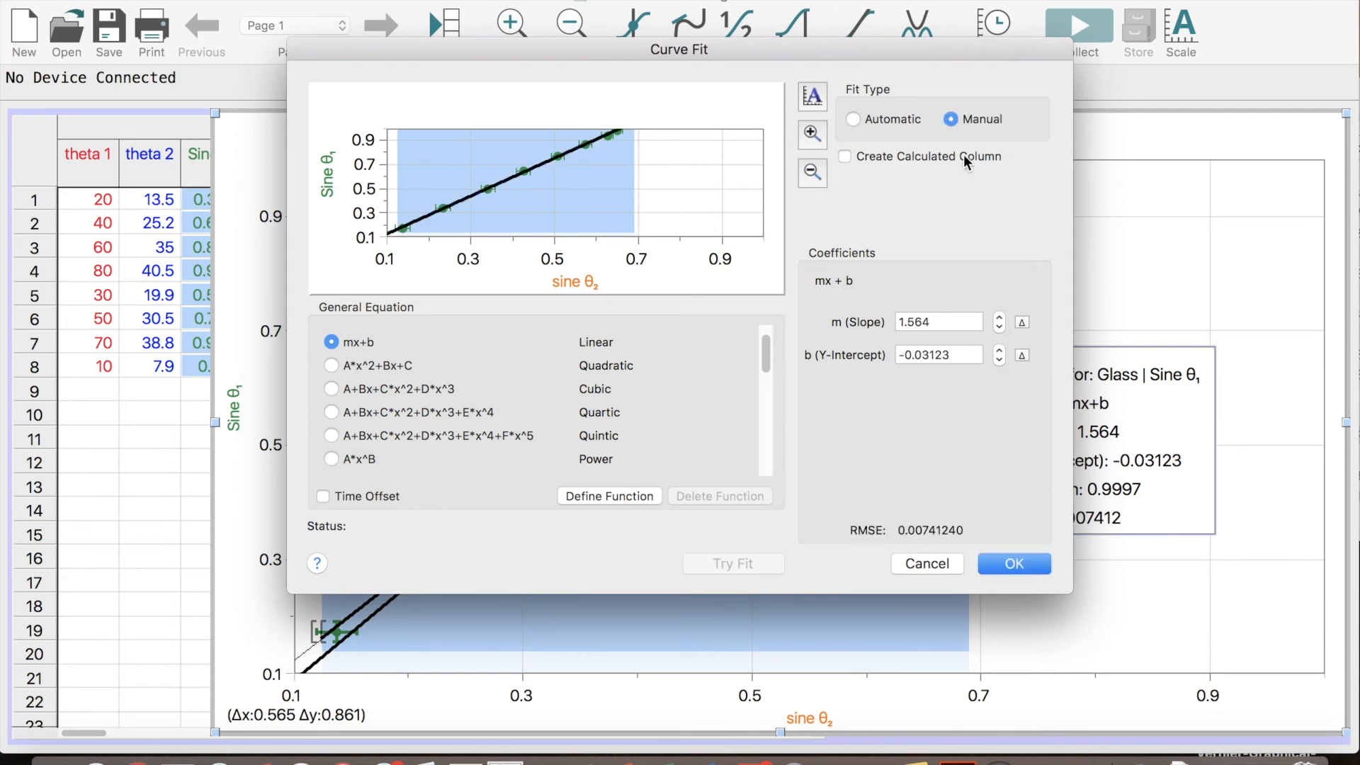
left_click(1014, 563)
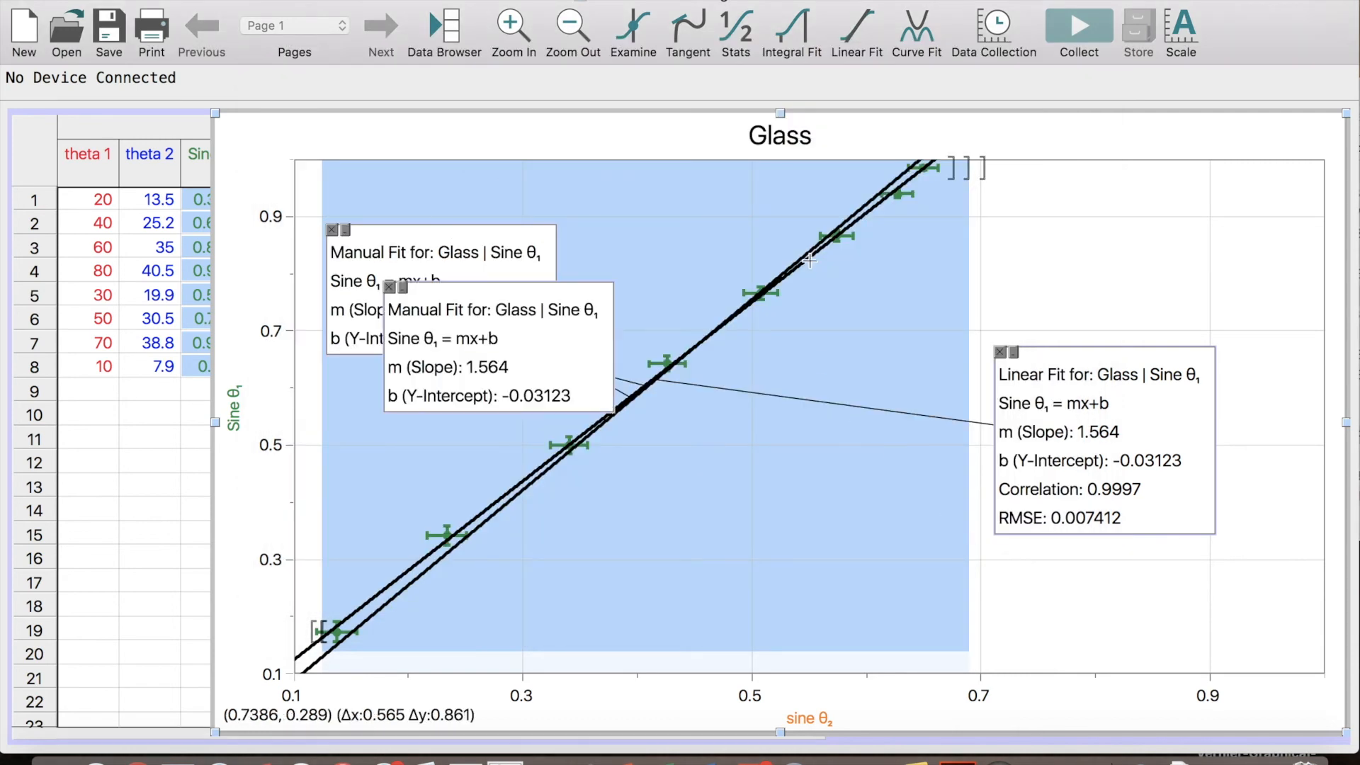
left_click(567, 333)
mouse_move(567, 333)
left_mouse_down()
mouse_move(709, 524)
mouse_move(442, 538)
mouse_move(471, 468)
mouse_move(458, 404)
left_mouse_up()
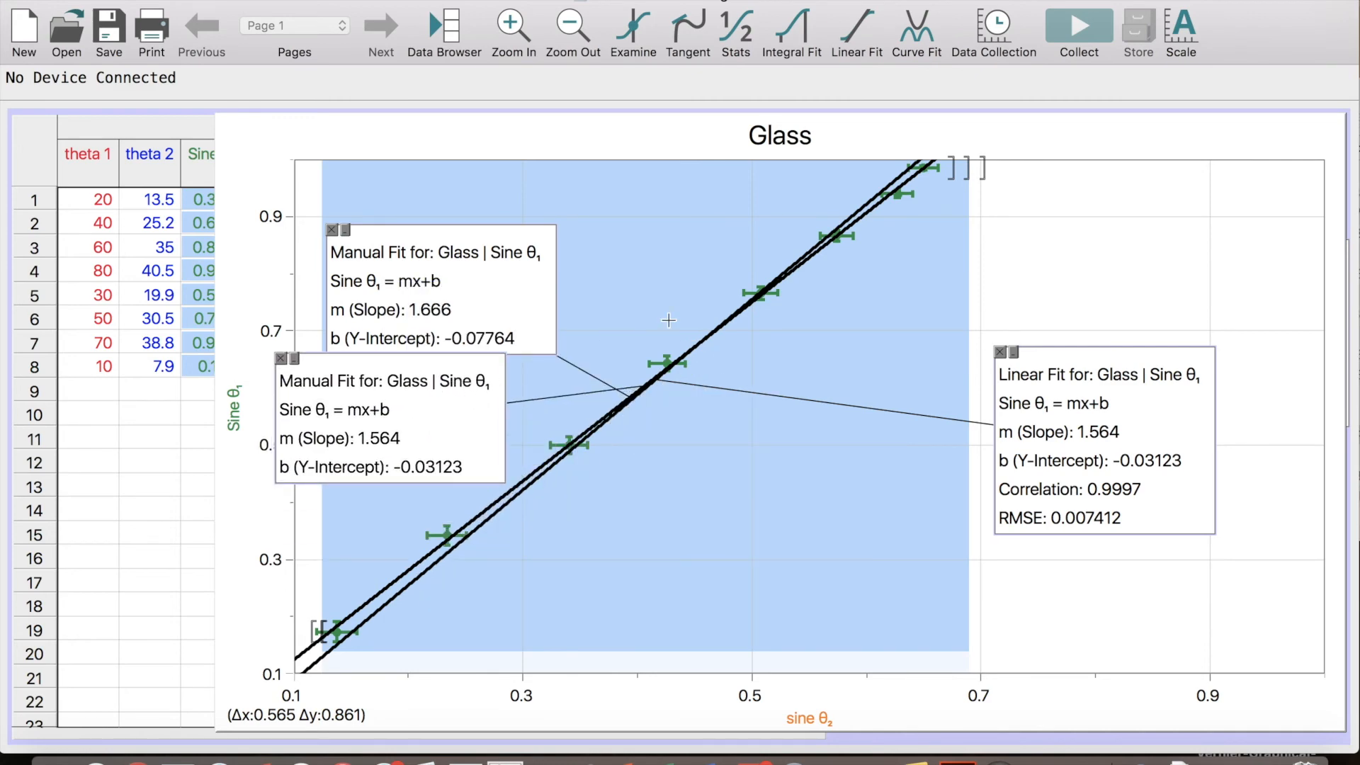
Enable Line Drag for the second manual fit and tilt its line shallower through the error bars, to a slope of about 1.439
double_click(448, 429)
left_click(755, 483)
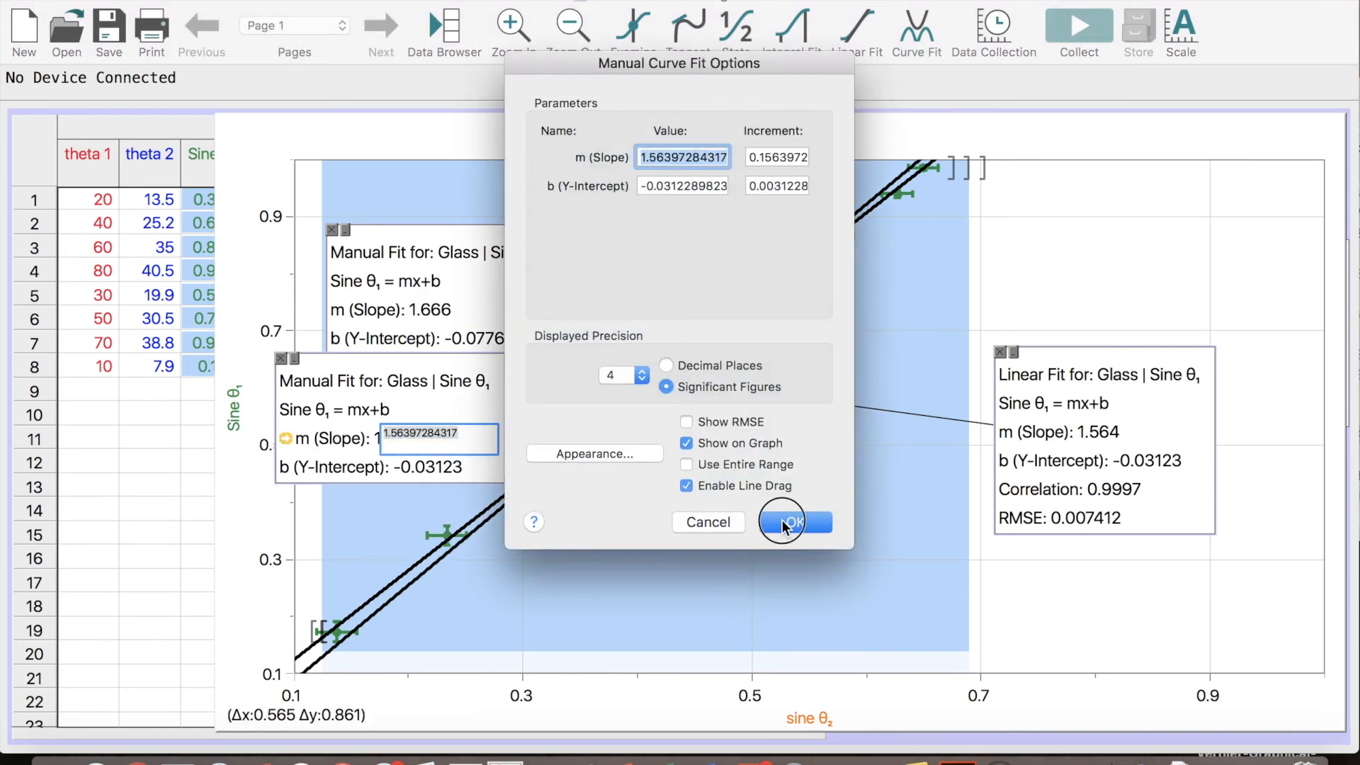
left_click(793, 522)
left_click_drag(833, 249, 844, 246)
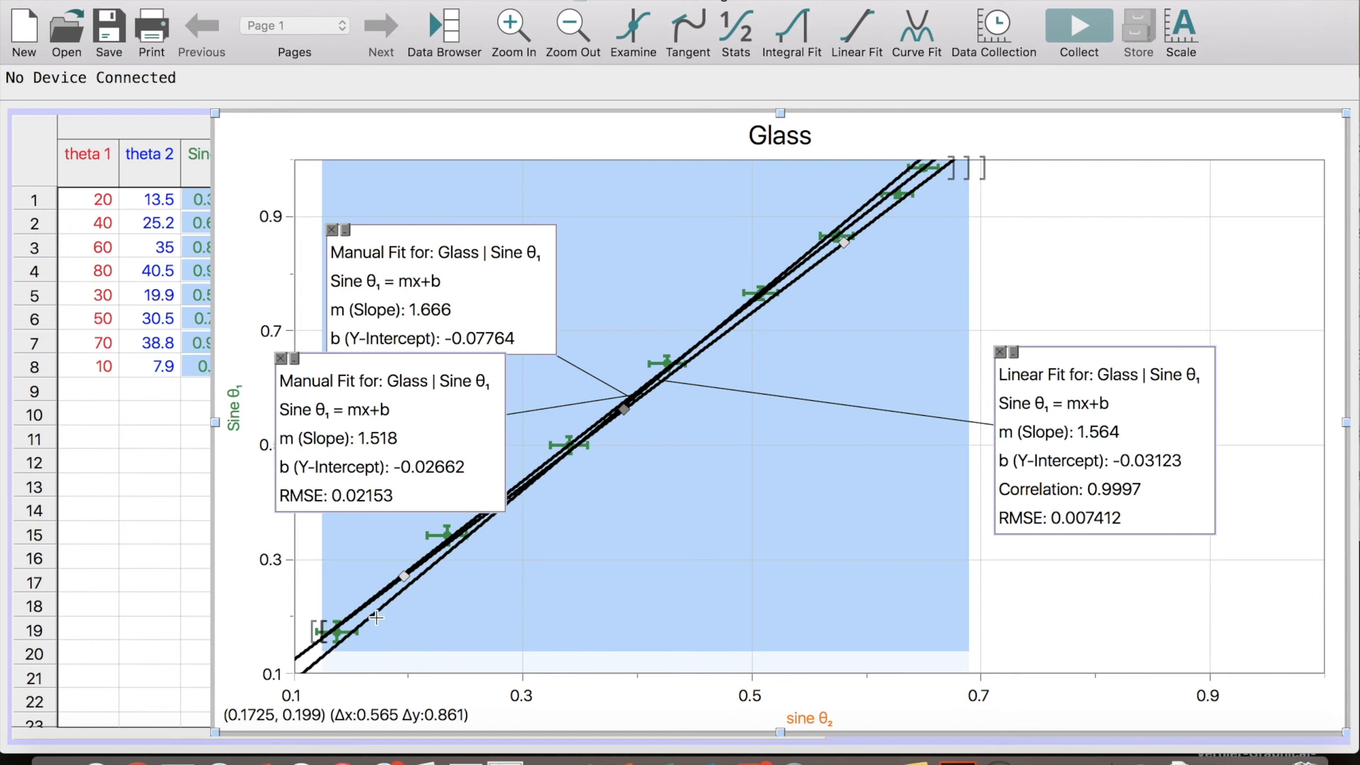
left_click_drag(449, 410, 998, 536)
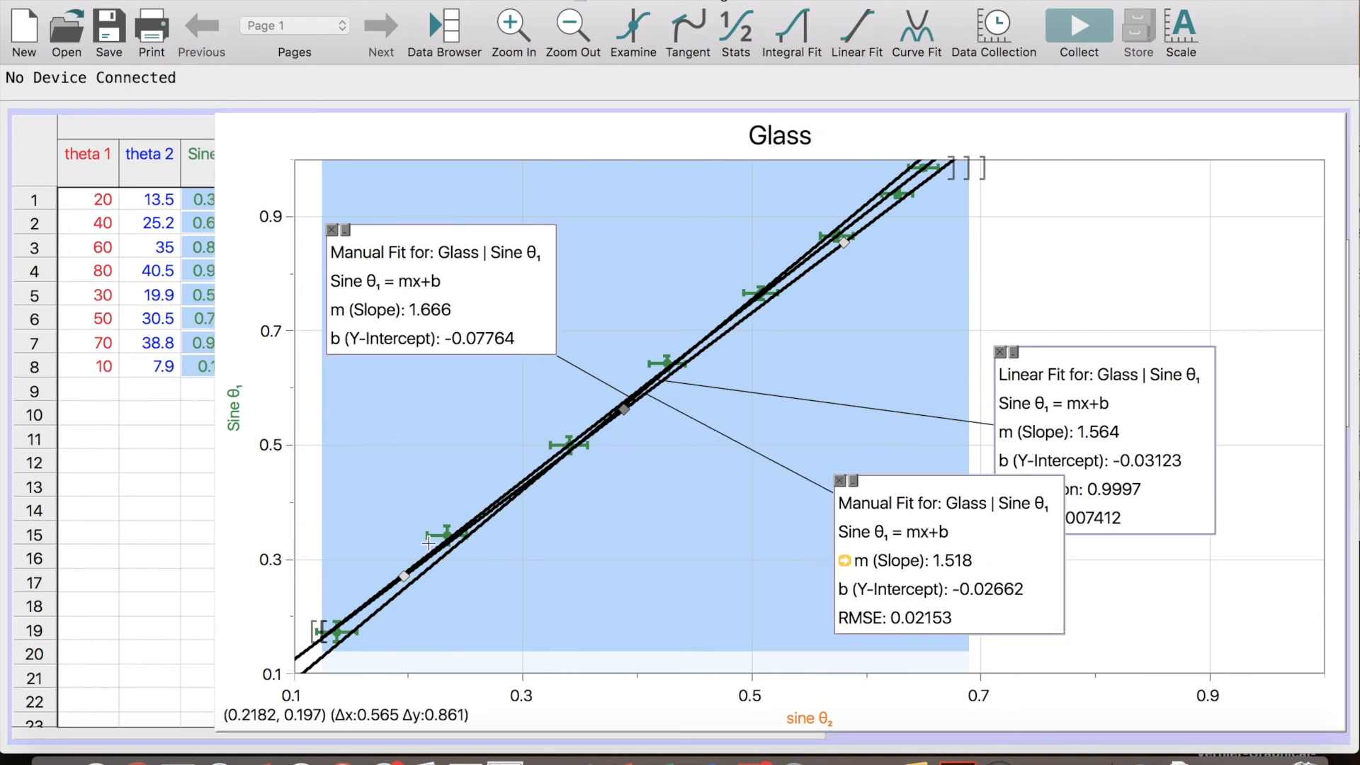
left_click(367, 621)
left_click_drag(405, 570, 401, 552)
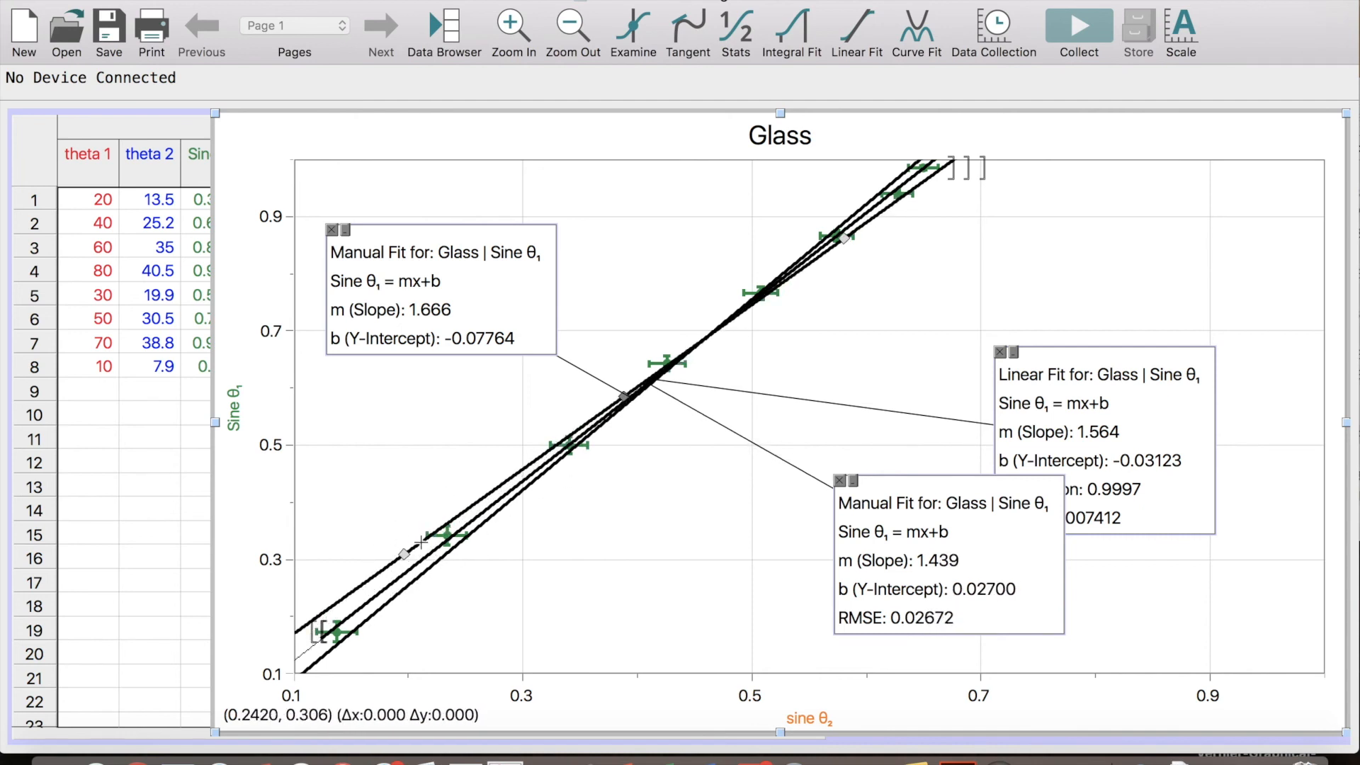
Move the shallow manual fit's box off the Linear Fit box and turn off Line Drag for that fit
mouse_move(1001, 550)
left_mouse_down()
mouse_move(807, 546)
mouse_move(814, 510)
left_mouse_up()
double_click(820, 520)
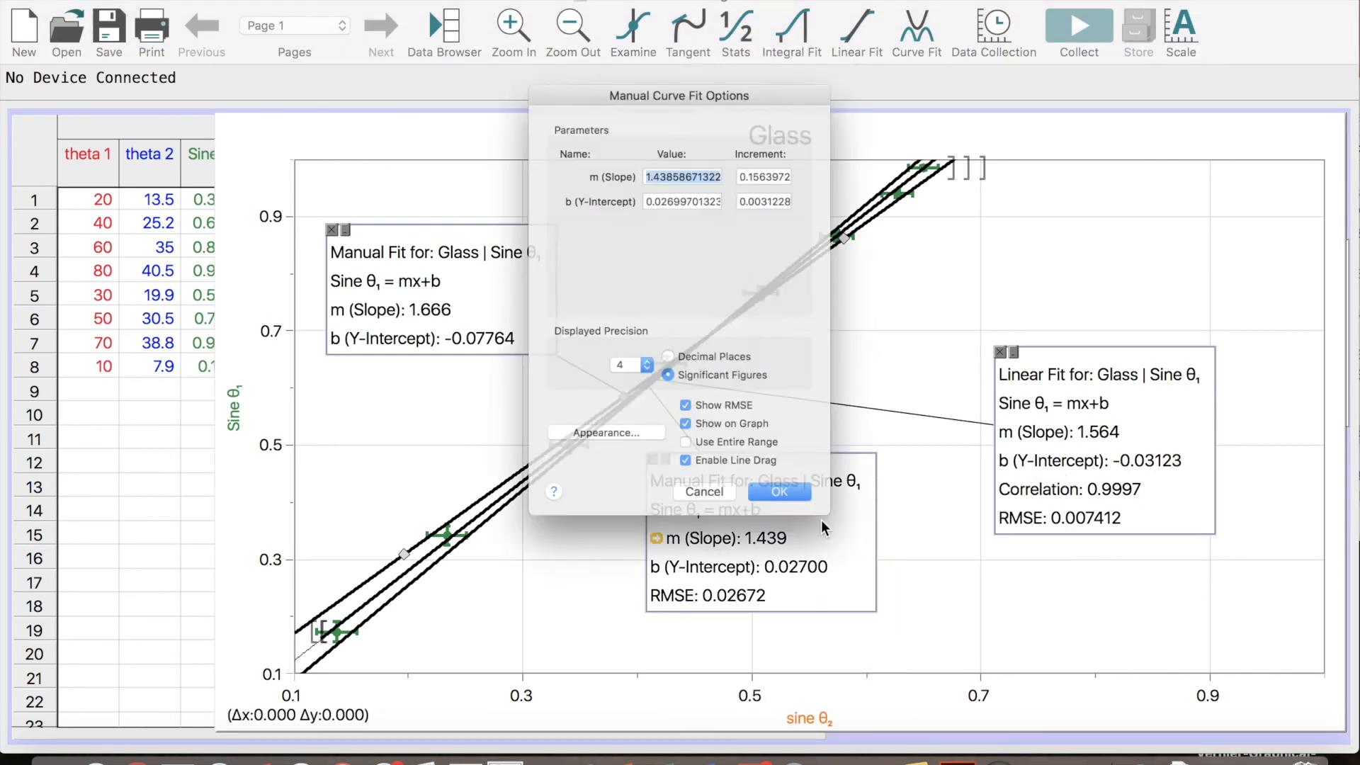
left_click(749, 486)
left_click(780, 523)
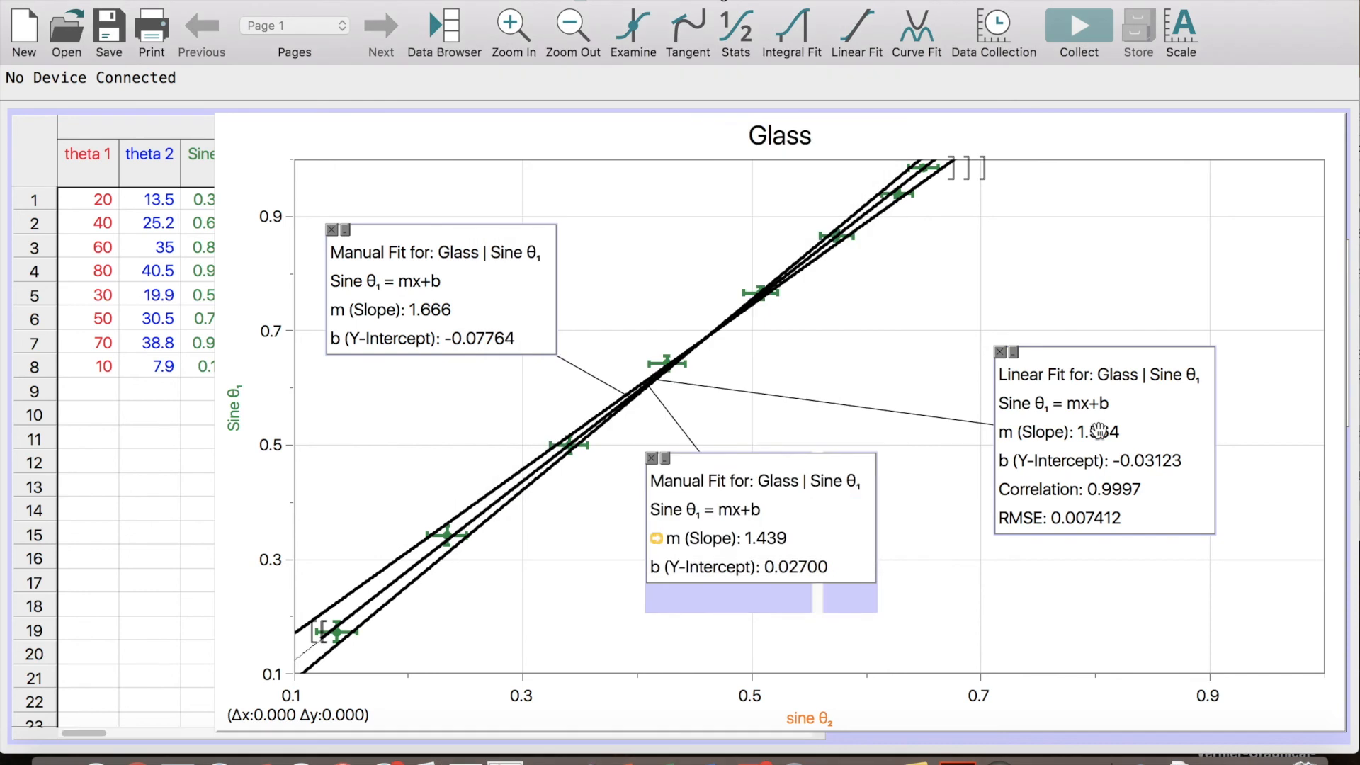
Arrange the fit boxes with both manual fits to the right of the lines and the Linear Fit box in the graph's upper-left area
mouse_move(1127, 420)
left_mouse_down()
mouse_move(1020, 386)
mouse_move(1110, 416)
left_mouse_up()
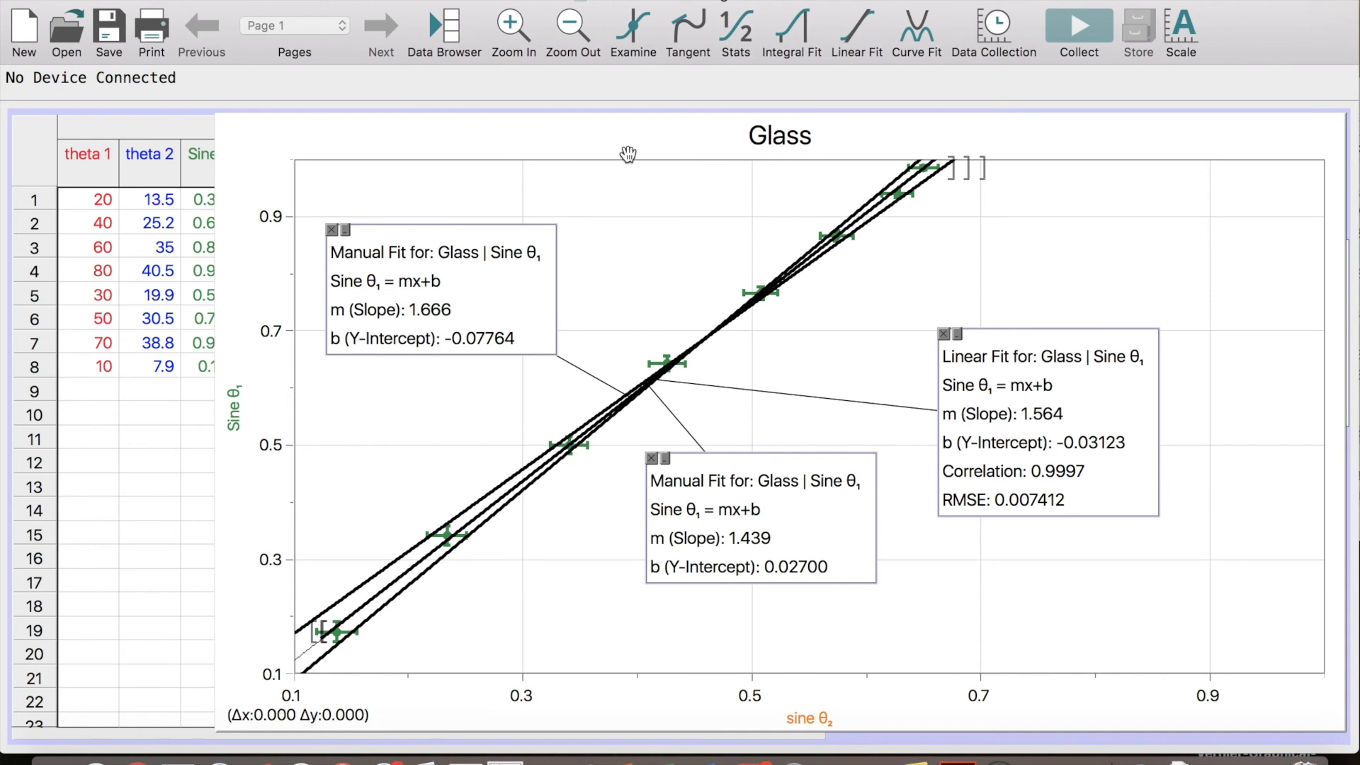
mouse_move(419, 266)
left_mouse_down()
mouse_move(1053, 205)
mouse_move(1036, 224)
left_mouse_up()
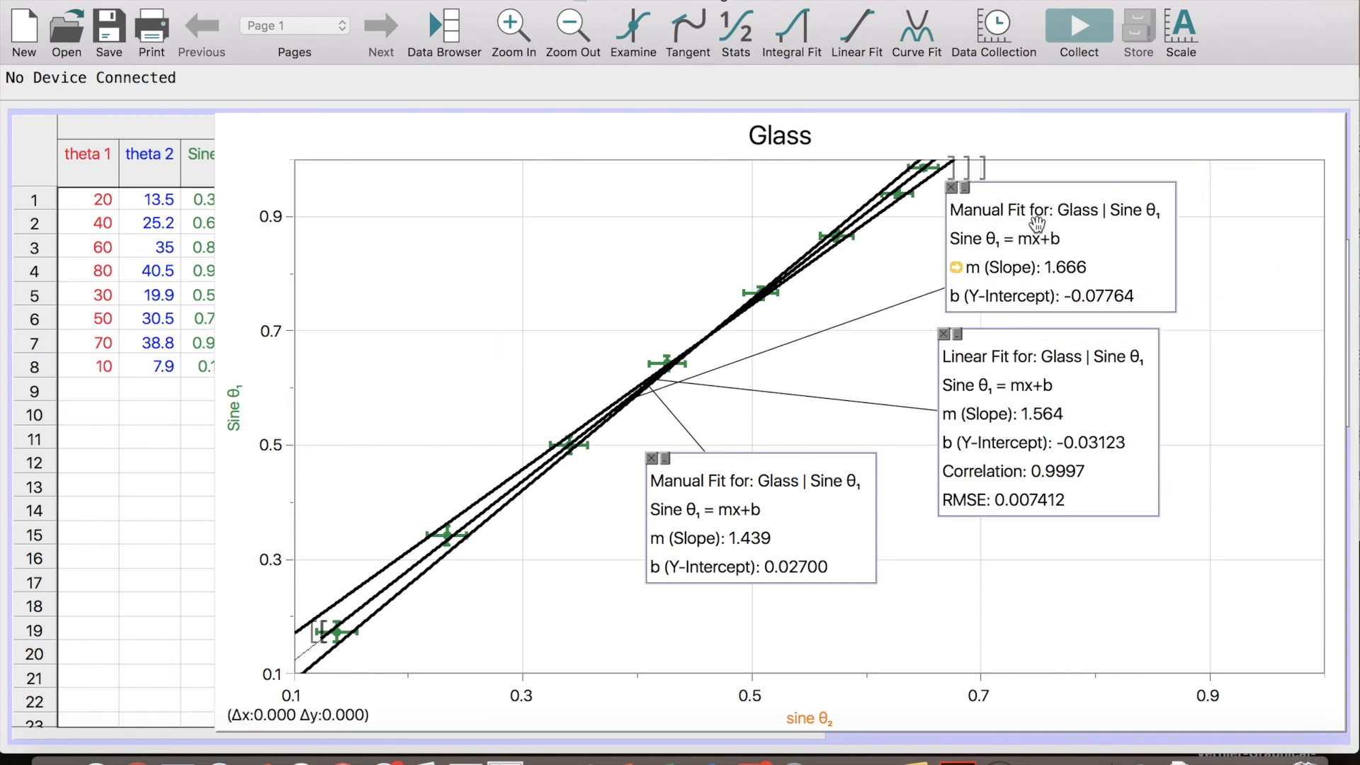
left_click_drag(827, 532, 1100, 605)
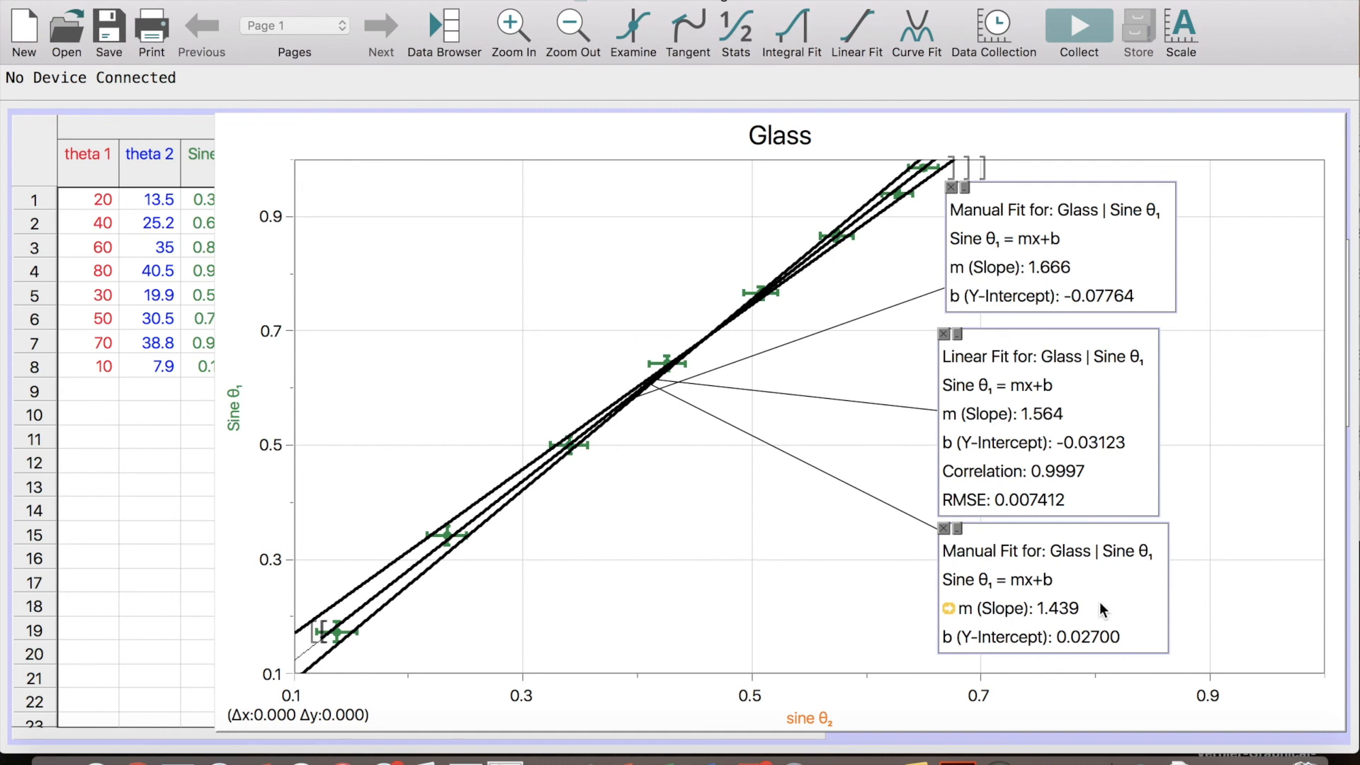
left_click_drag(1032, 457, 363, 269)
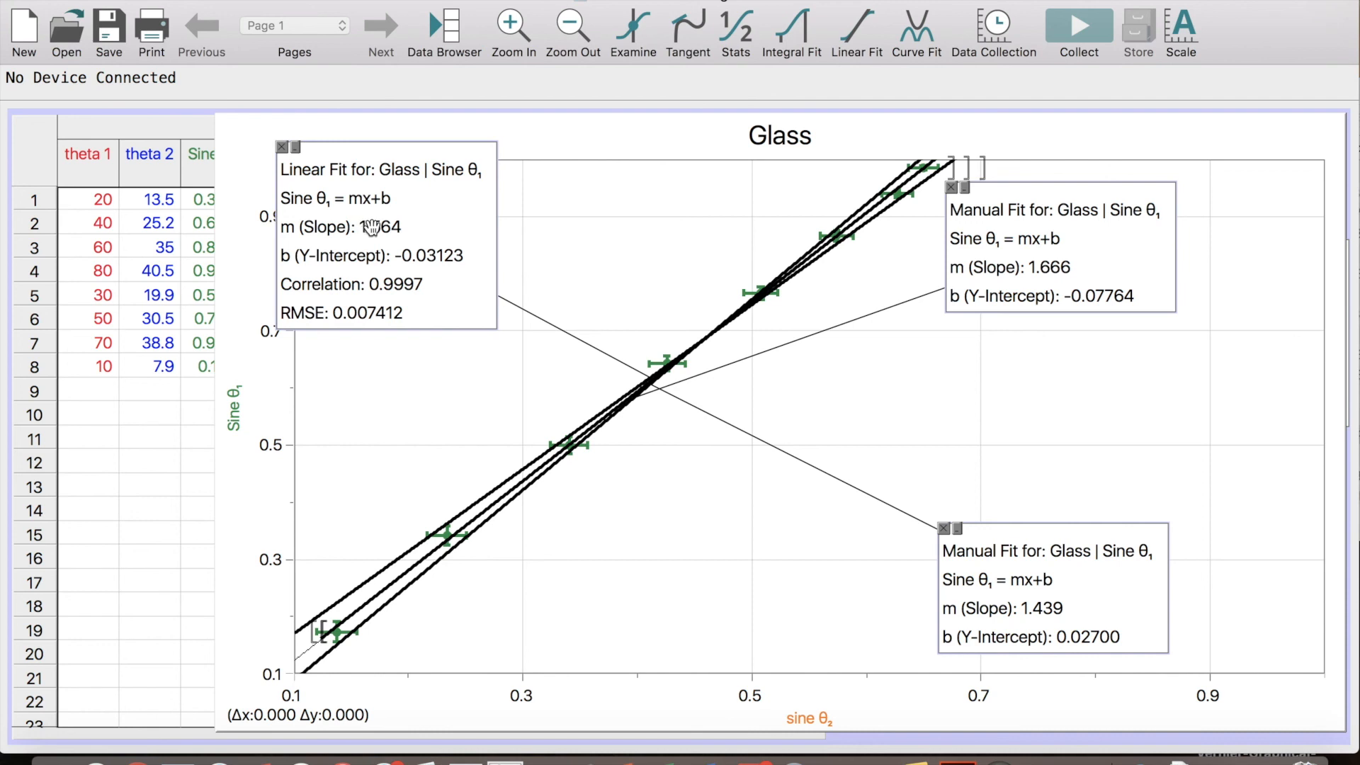
left_click_drag(371, 227, 436, 233)
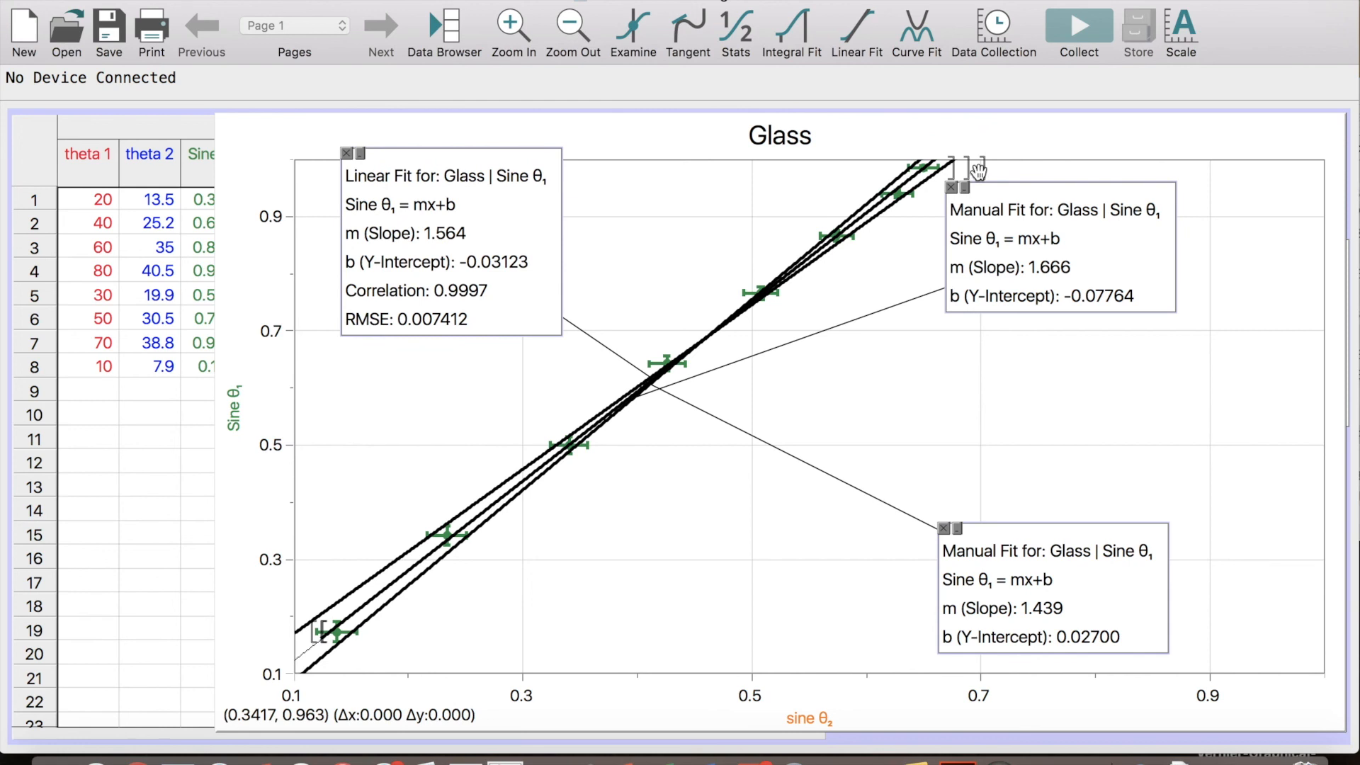